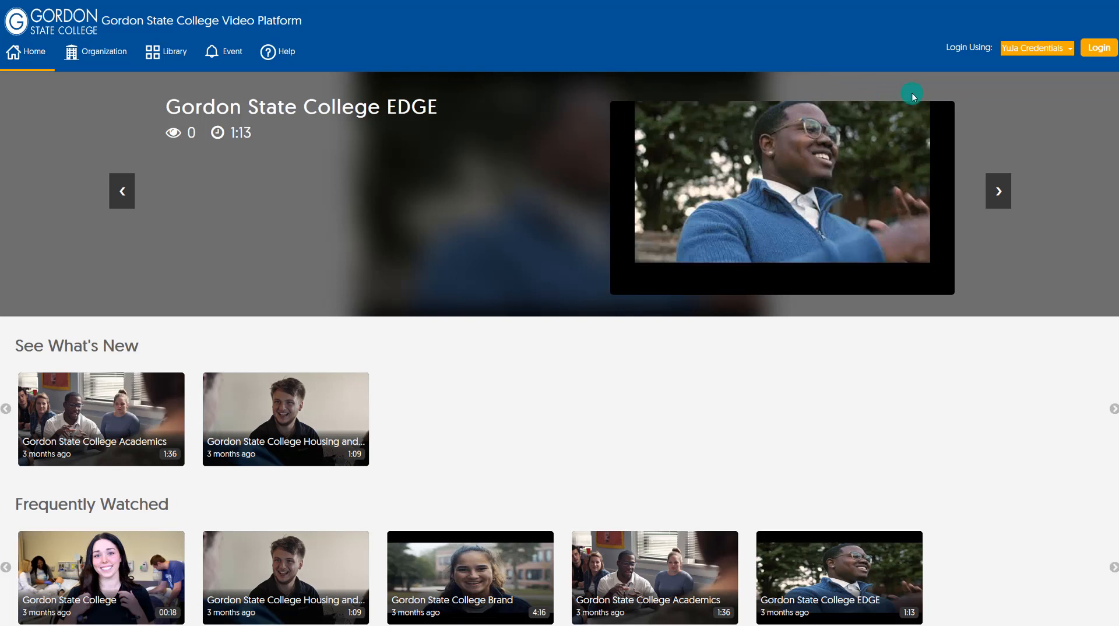
Choose Gordon State College Single-Sign-On as the login method for the video platform
click(1014, 54)
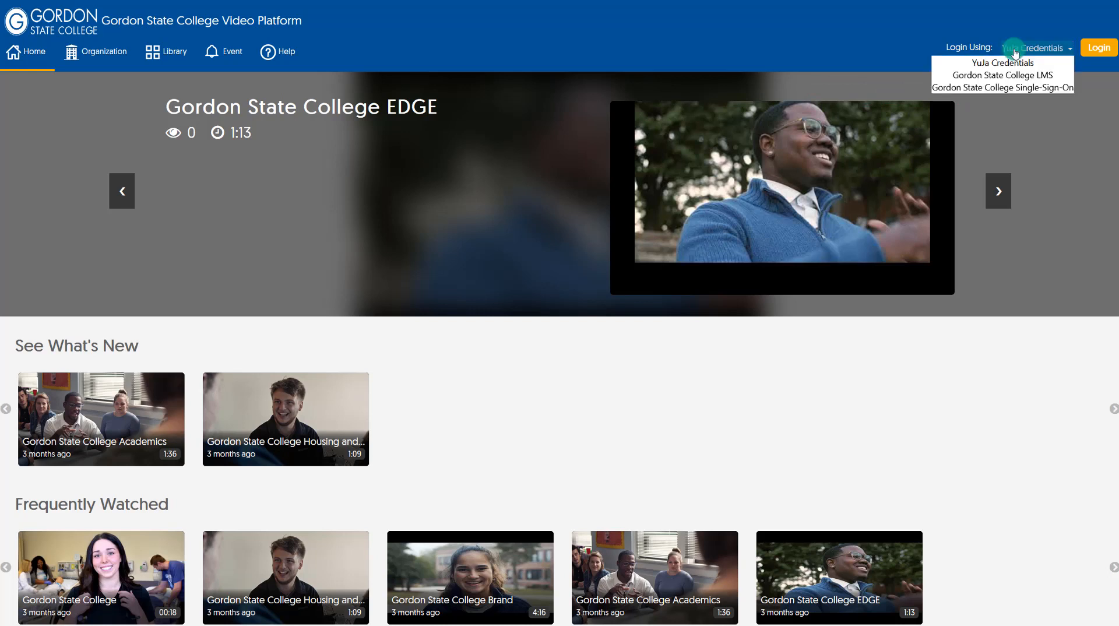
click(1002, 89)
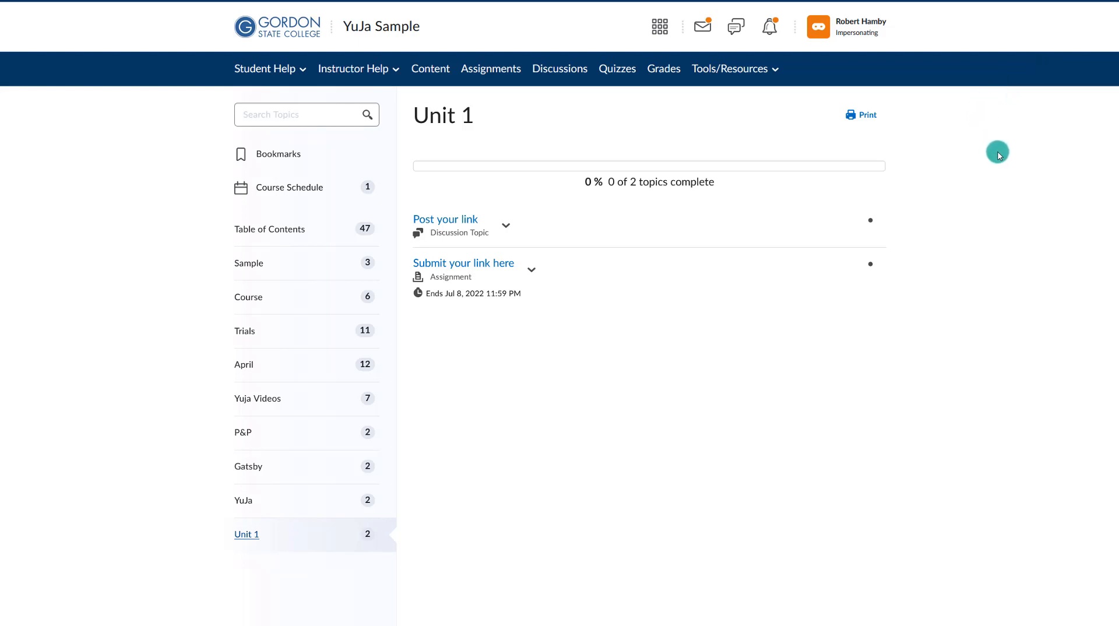
Open the Yuja Media Library from the YuJa Sample course and go to the personal media management page
click(728, 72)
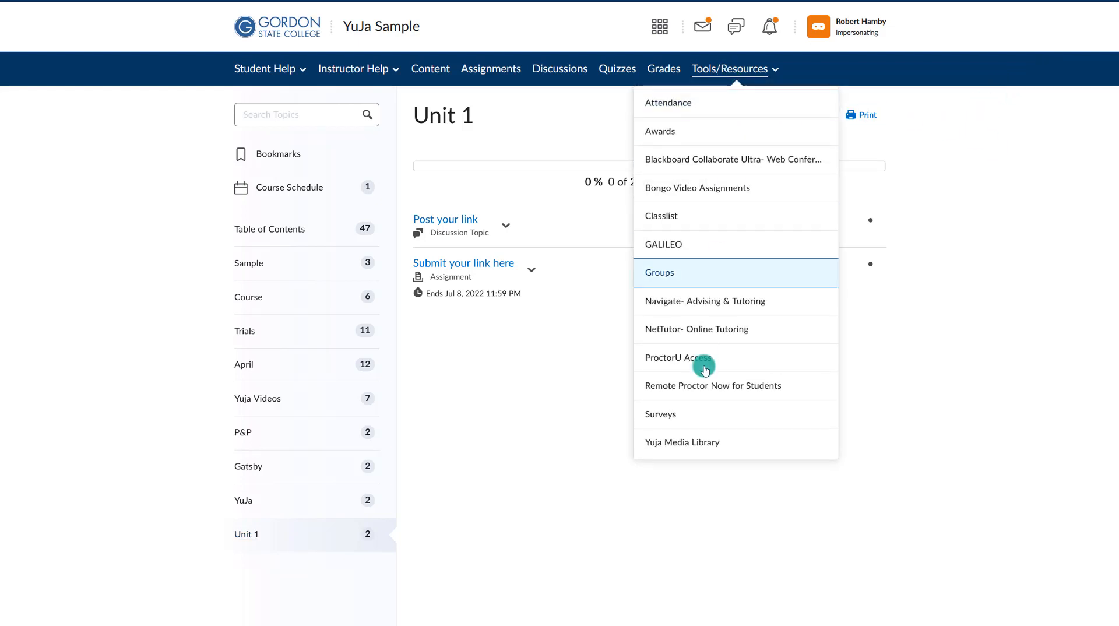
click(701, 443)
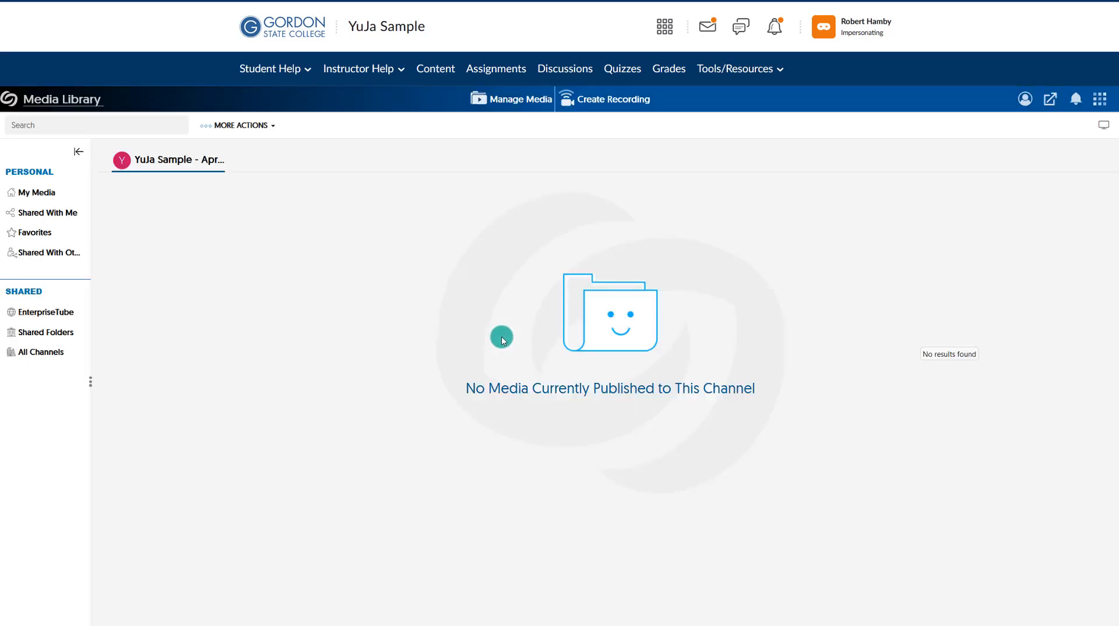
click(604, 100)
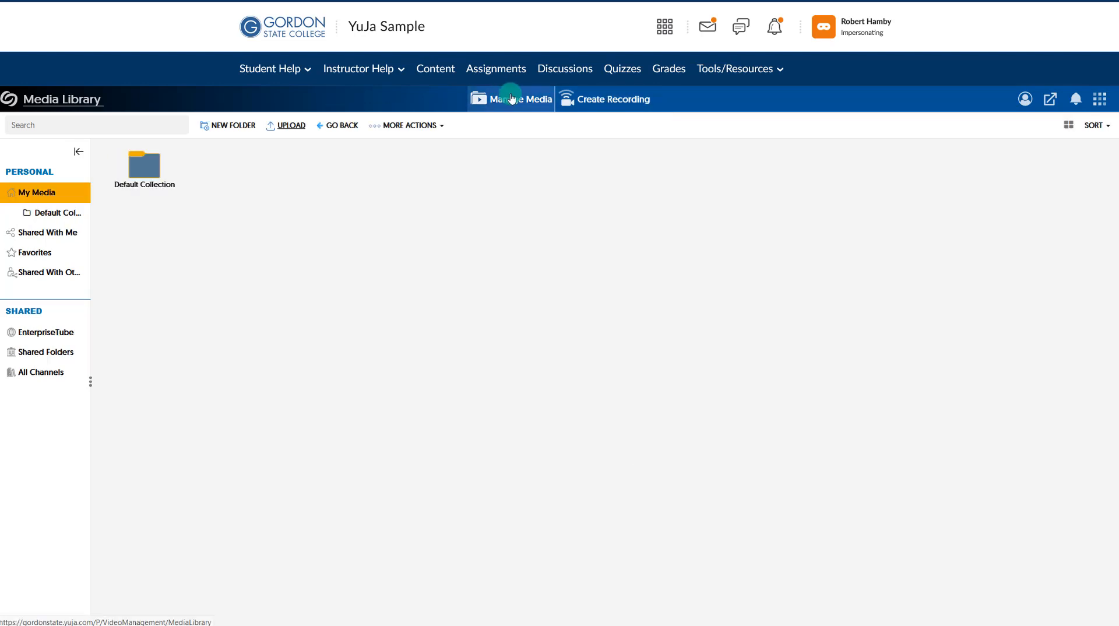
Upload the video file d2lroles.mp4 to My Media
click(297, 126)
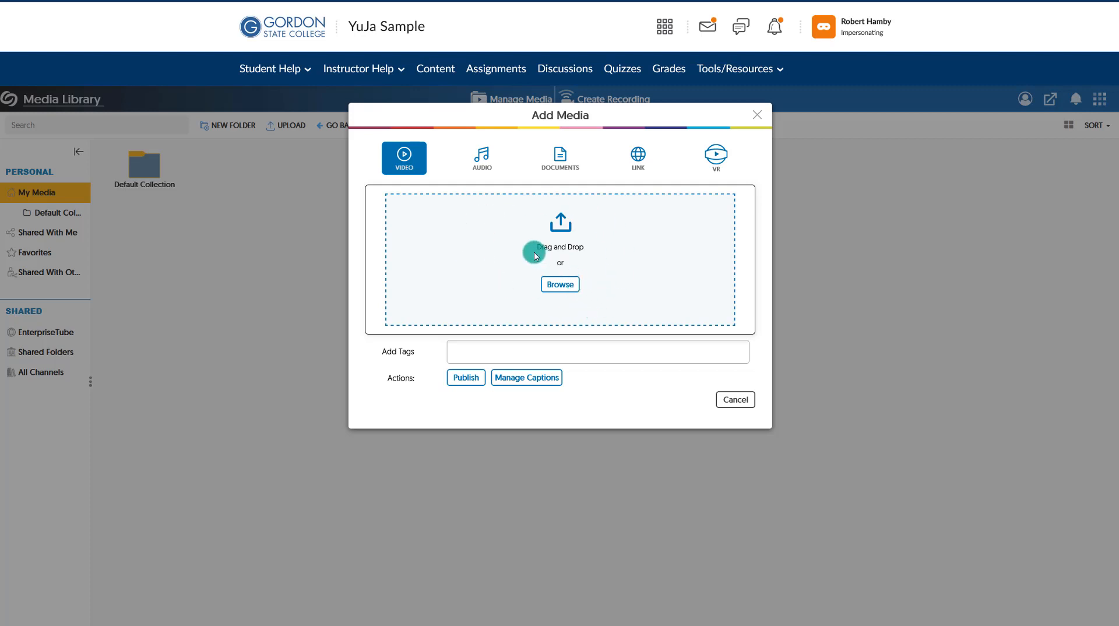
click(757, 115)
click(540, 103)
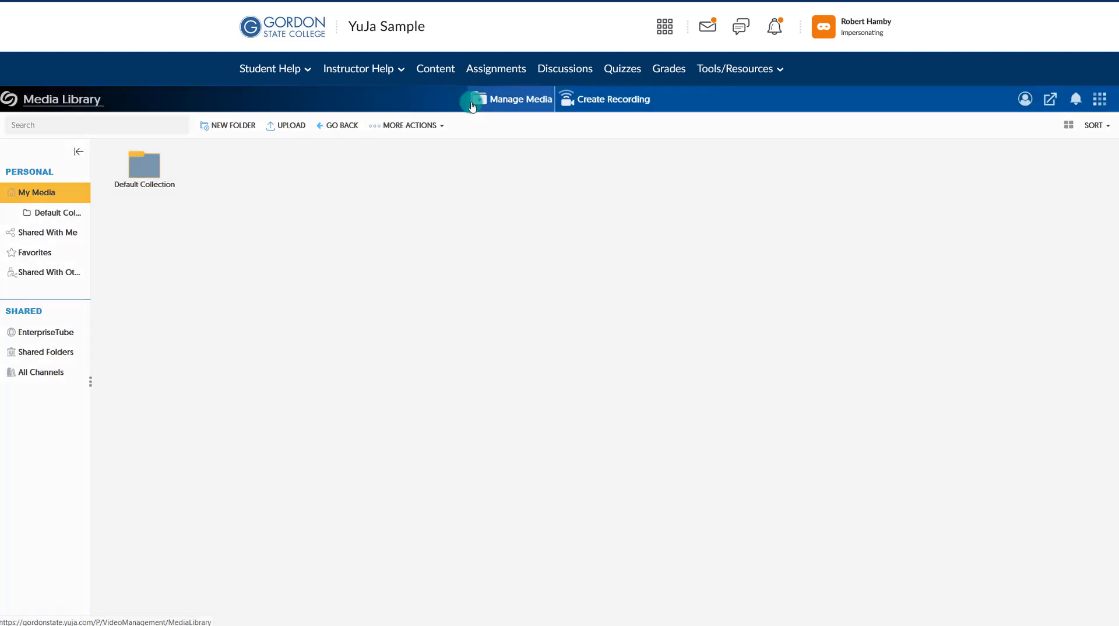
click(284, 125)
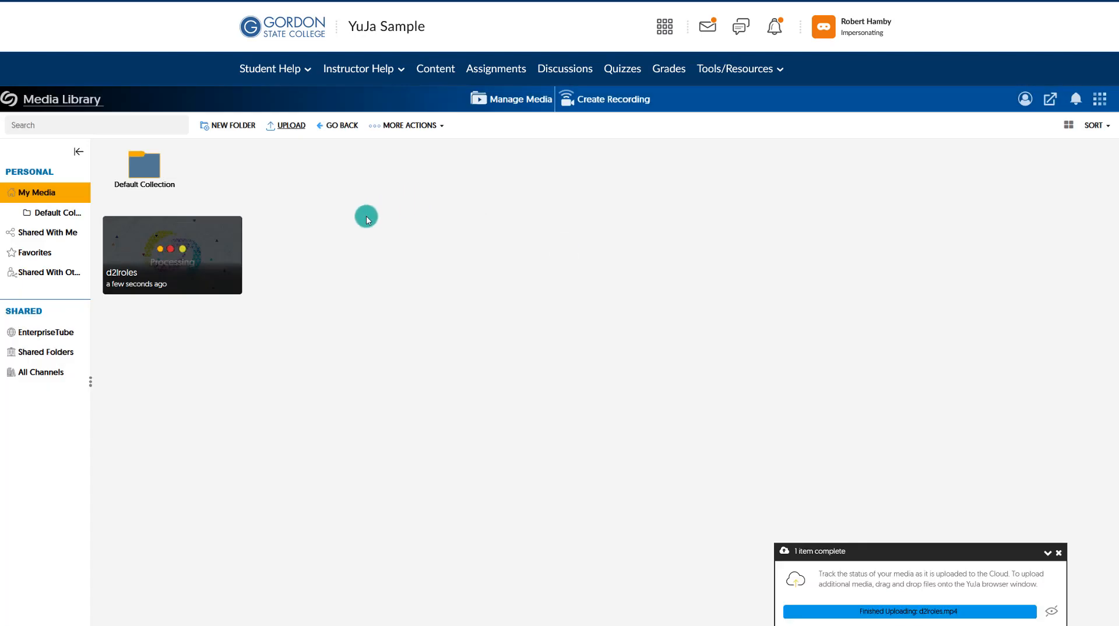
mouse_move(181, 247)
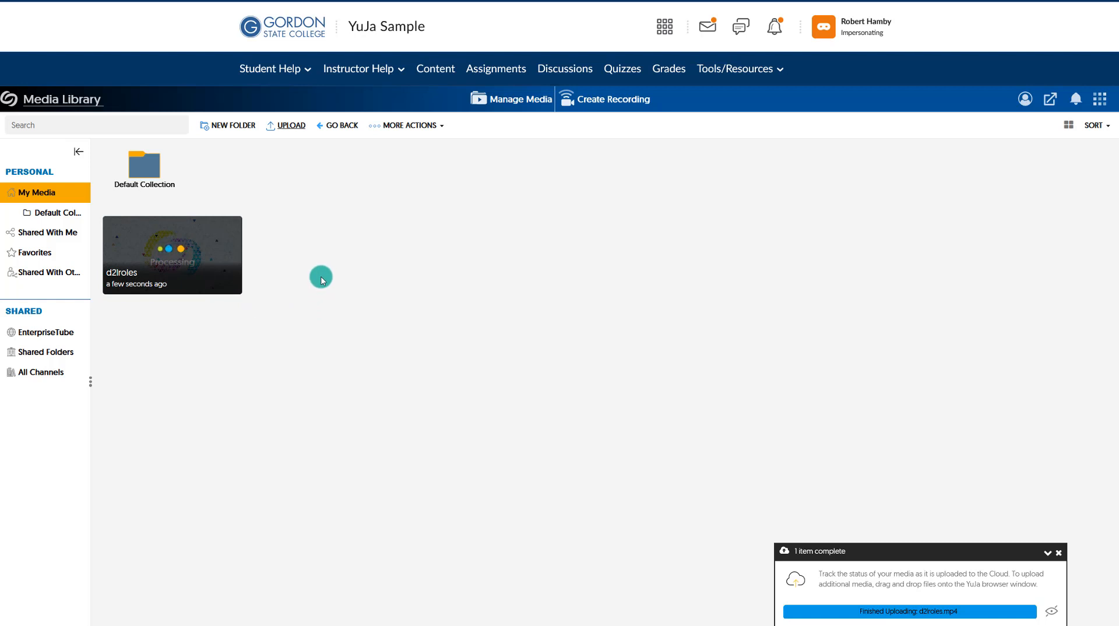
Examine the audio, document and link upload options for adding media, including the YouTube link type
click(286, 127)
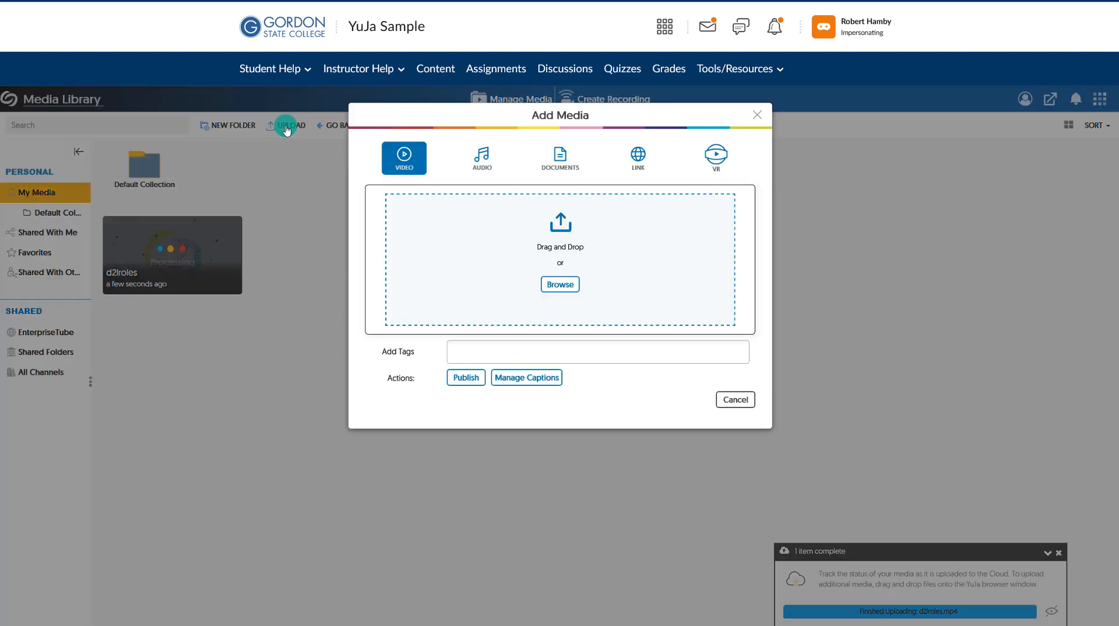
click(482, 168)
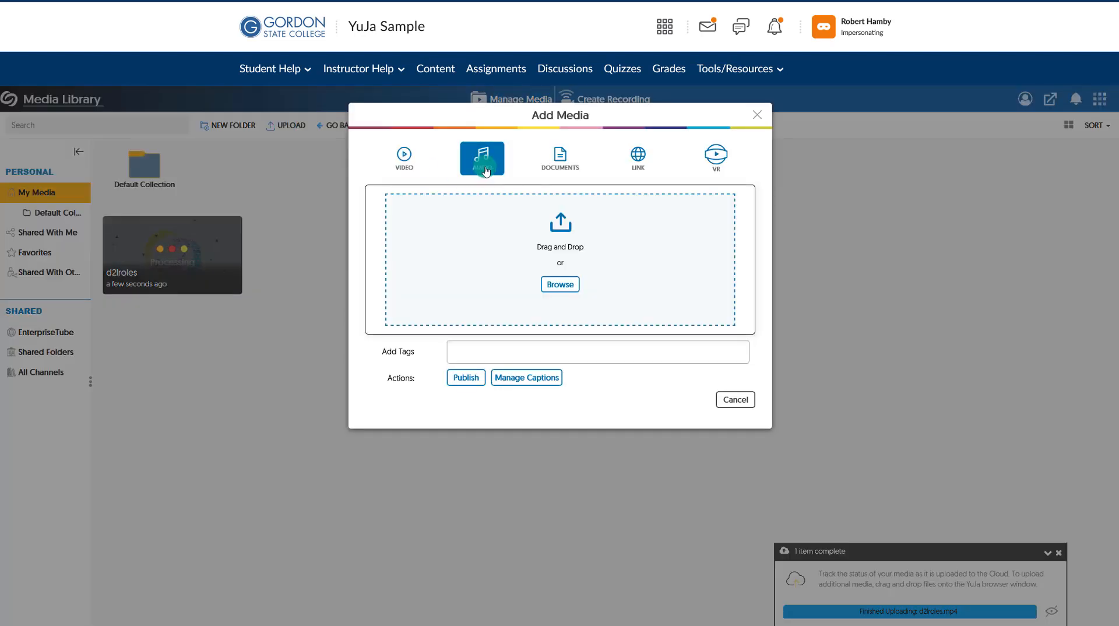
click(560, 169)
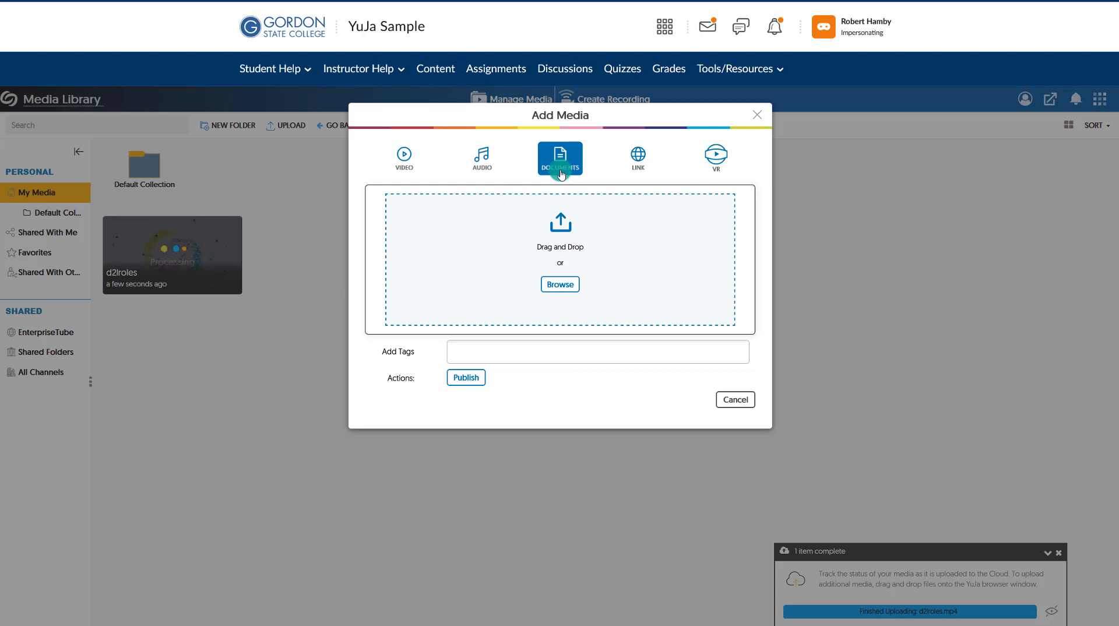
click(644, 166)
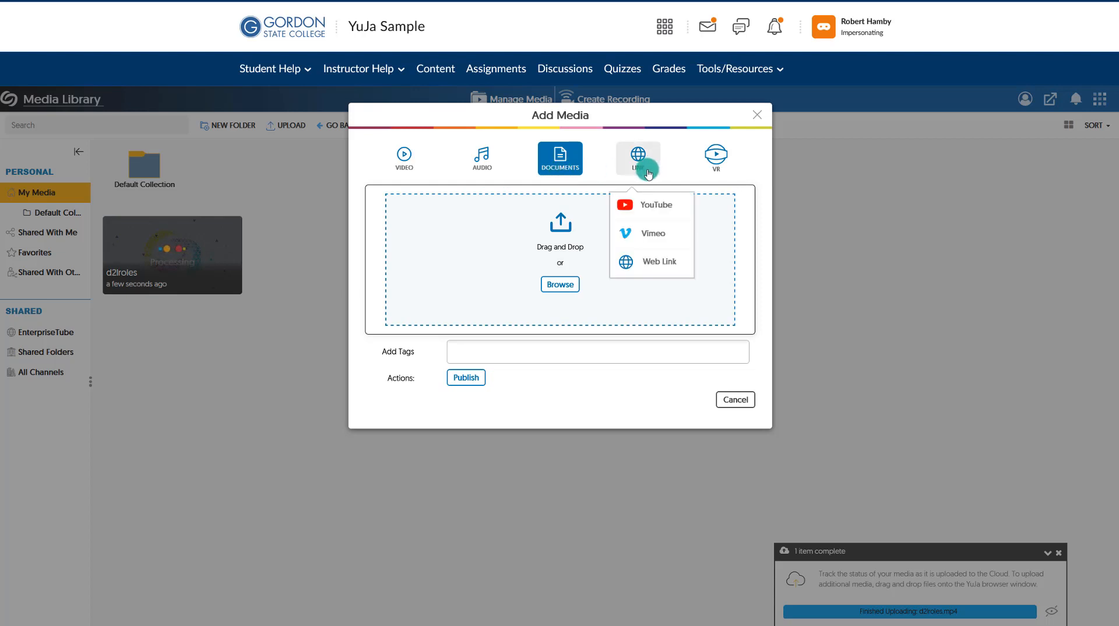
click(662, 211)
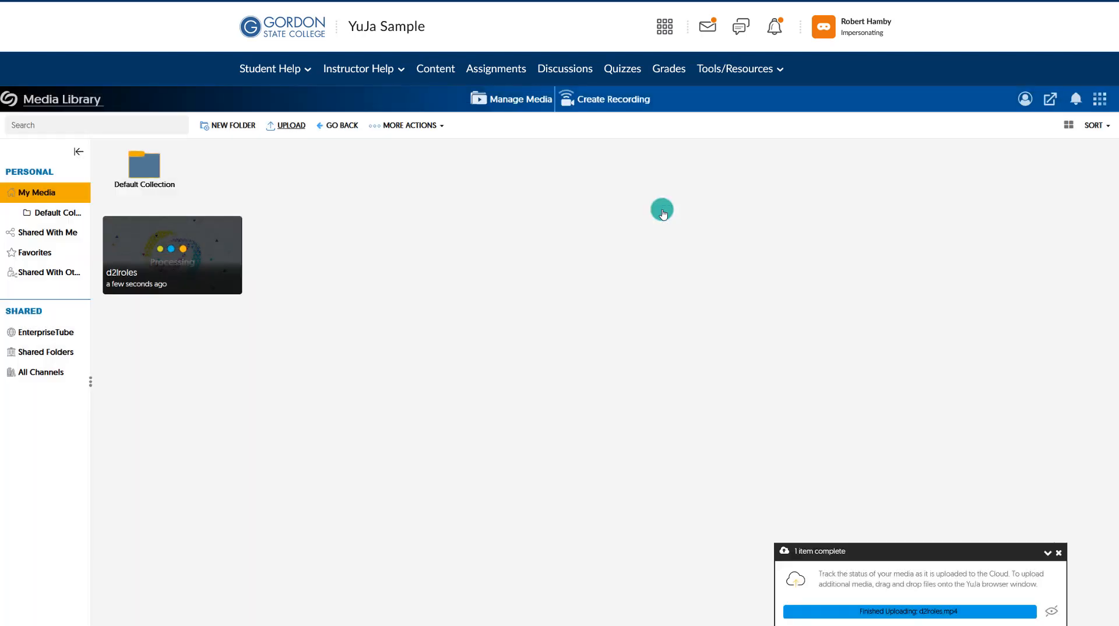
Create a folder named Class 1 in My Media and move the d2lroles video into it
click(225, 131)
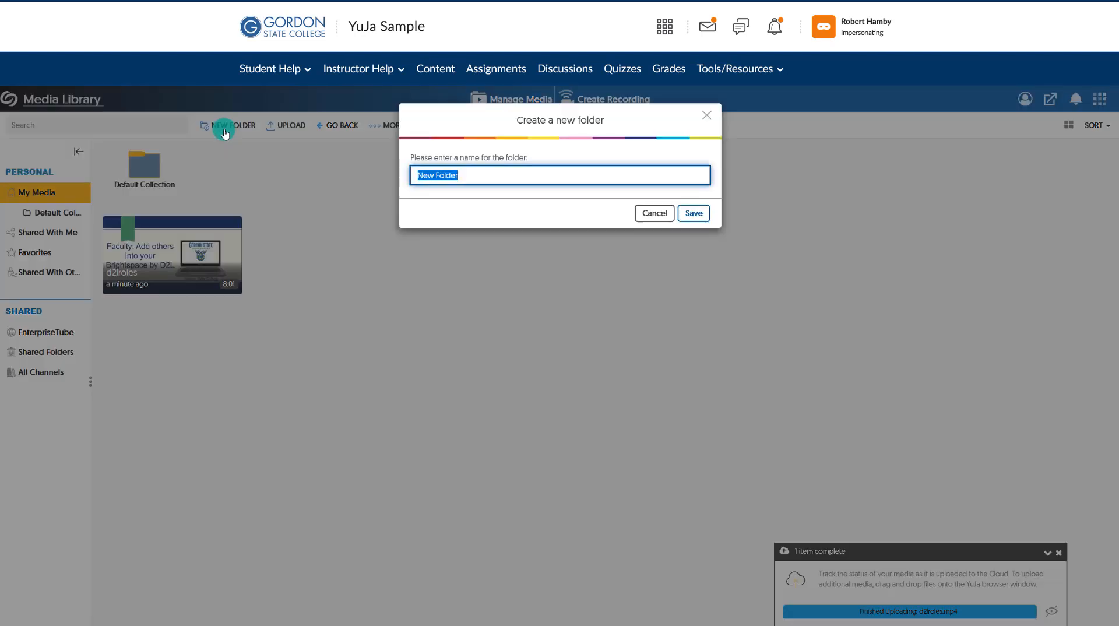
drag(480, 175, 409, 174)
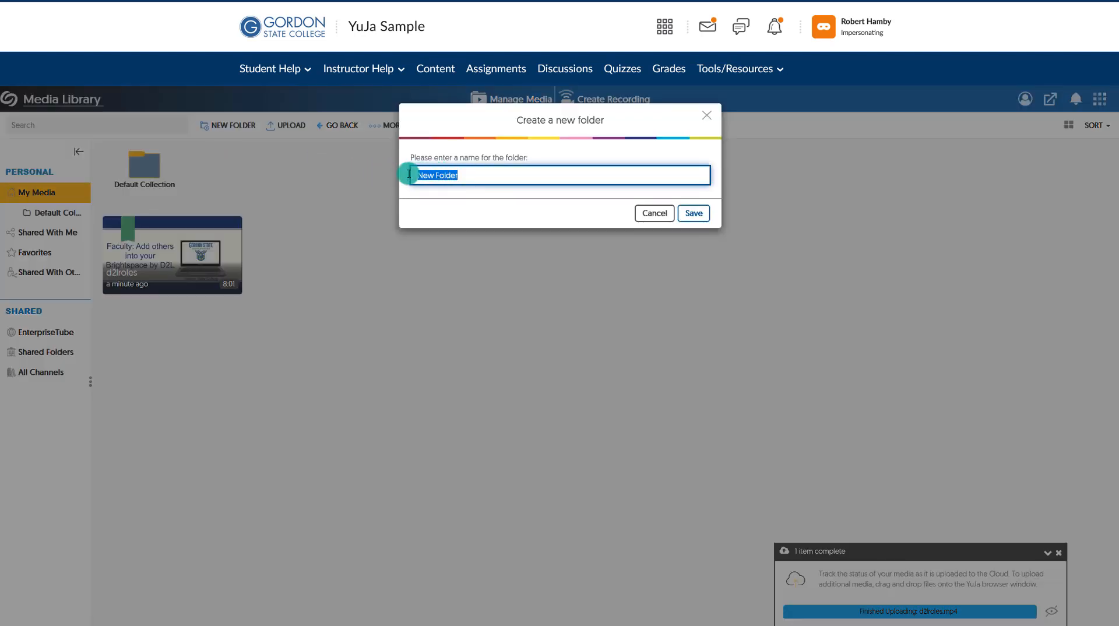
text(Class 1)
click(687, 214)
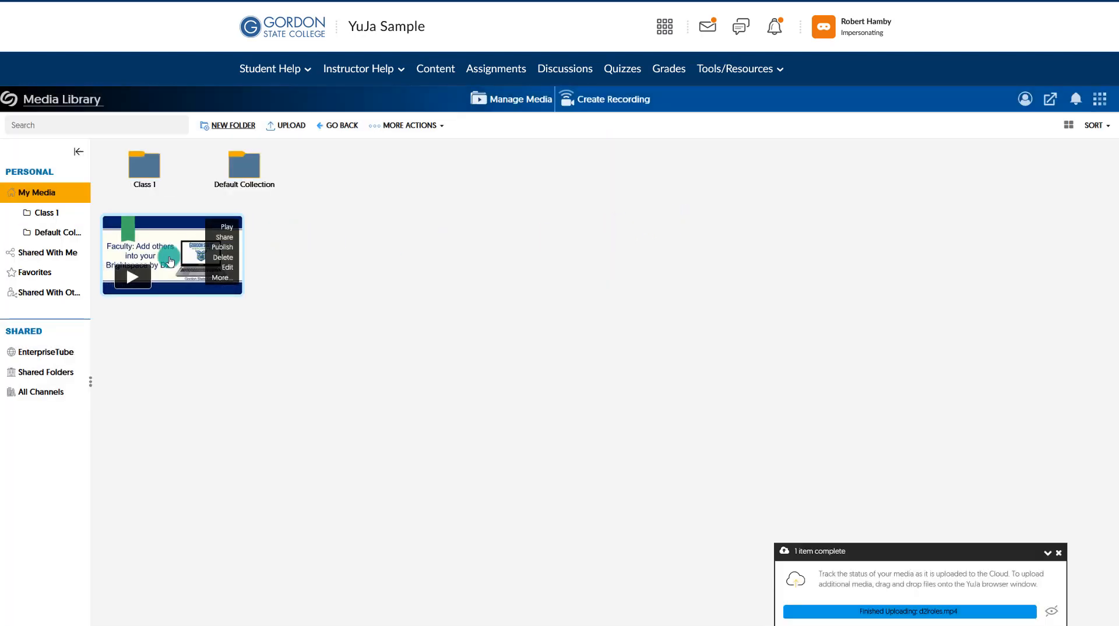
drag(169, 256, 147, 174)
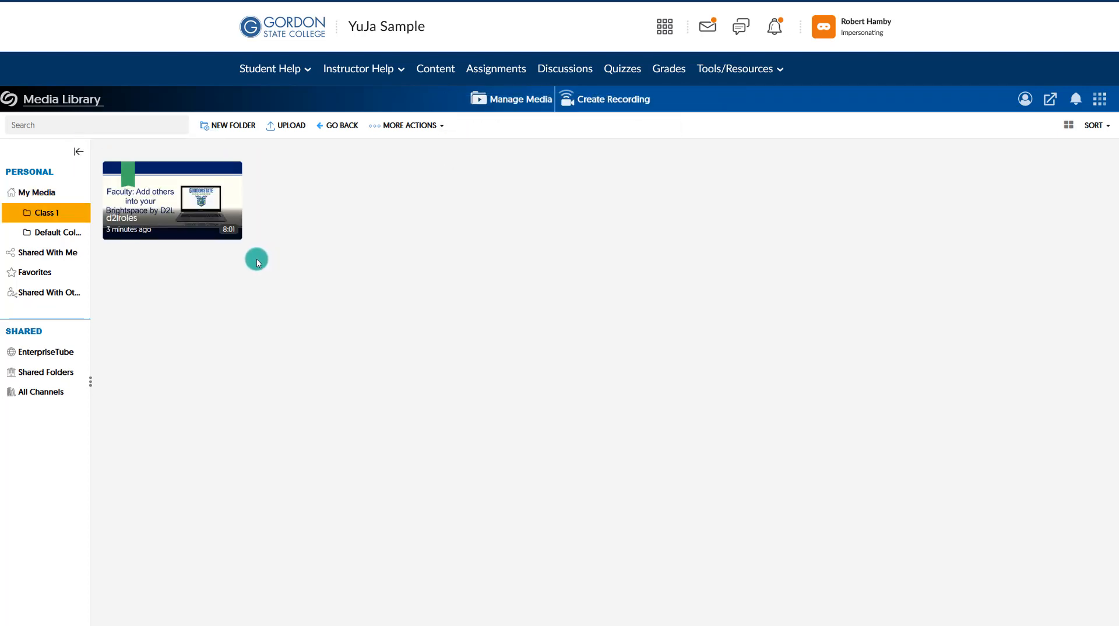
mouse_move(229, 179)
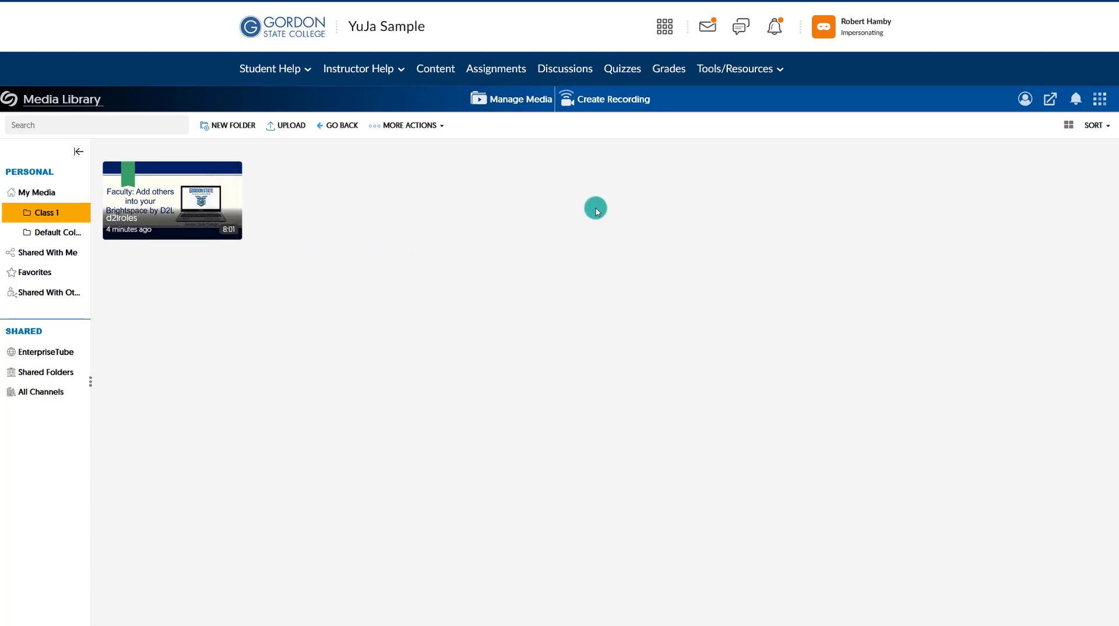
Launch a new recording titled My Presentation with Browser Capture Studio and allow it to use the microphone
click(583, 107)
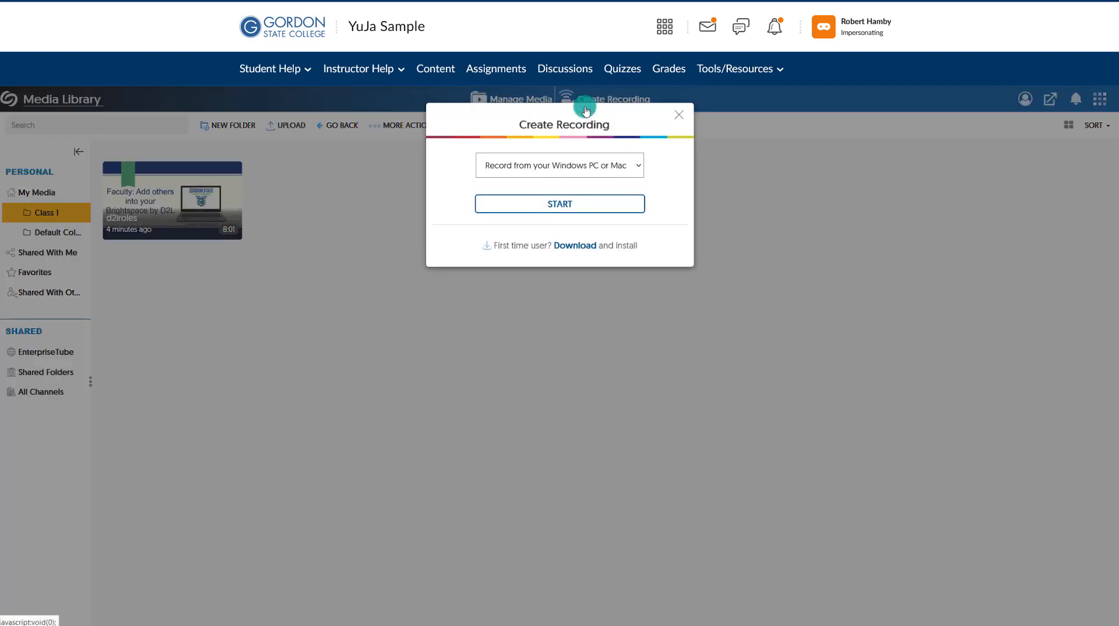
click(575, 160)
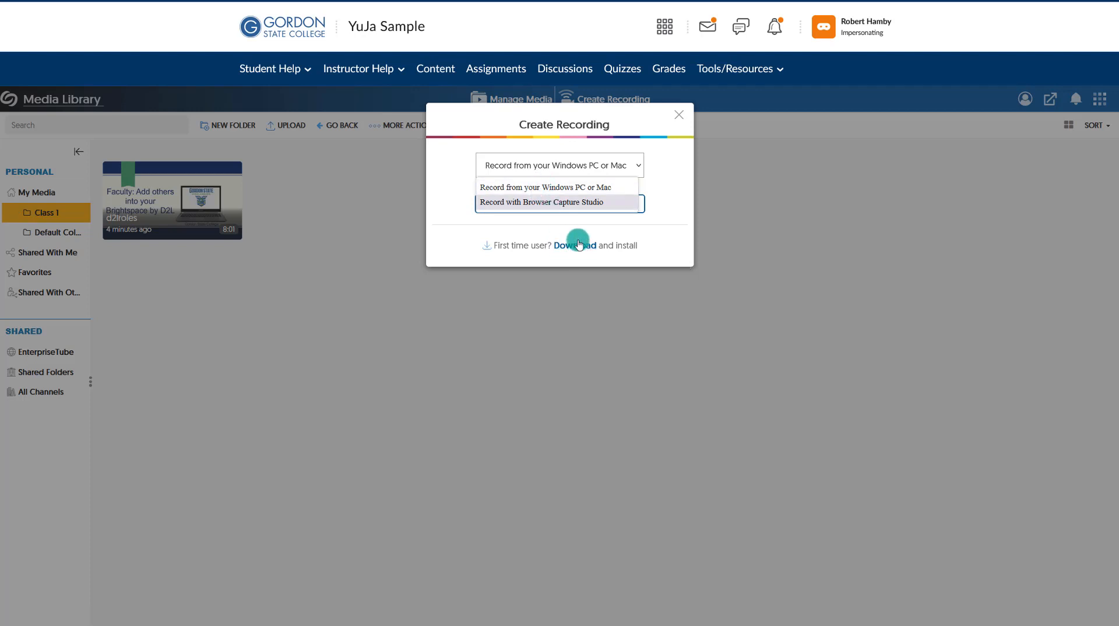
click(550, 204)
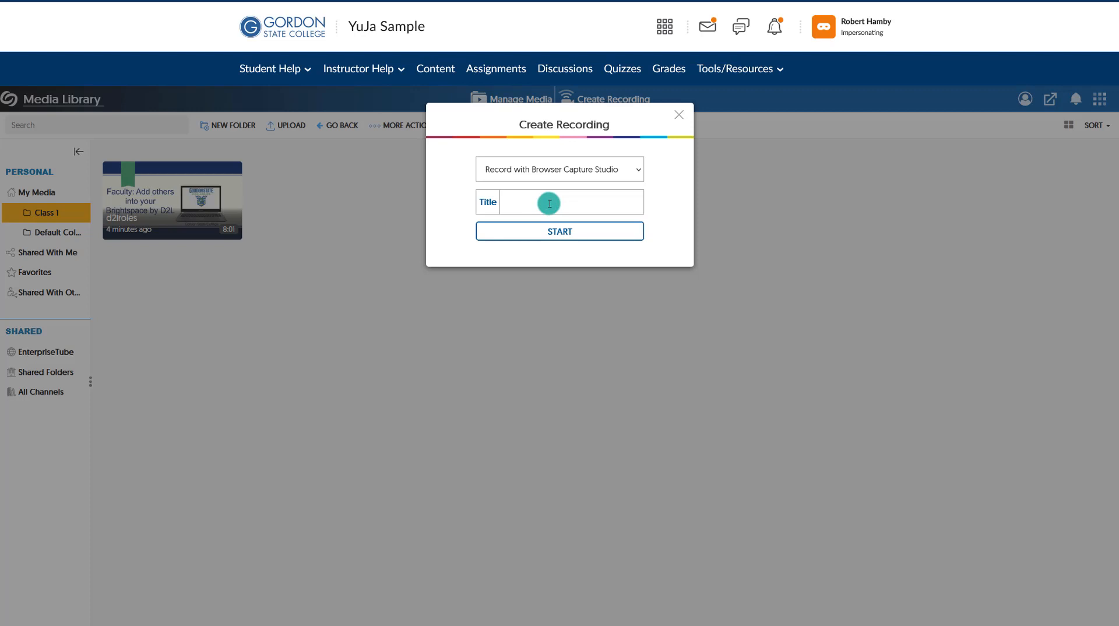
click(548, 203)
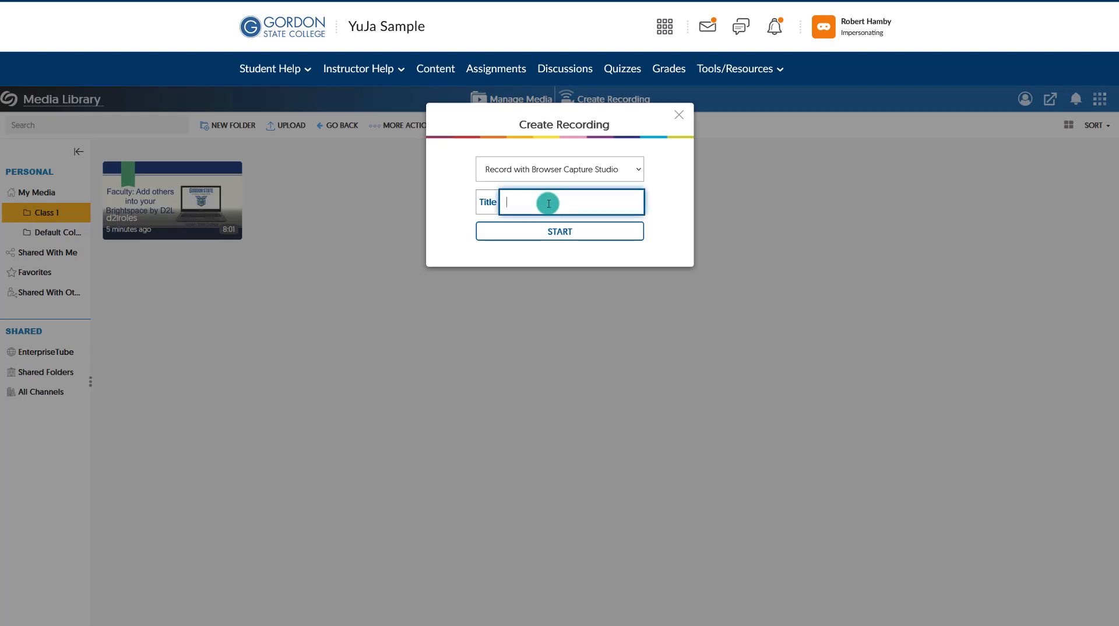
text(My Presentation)
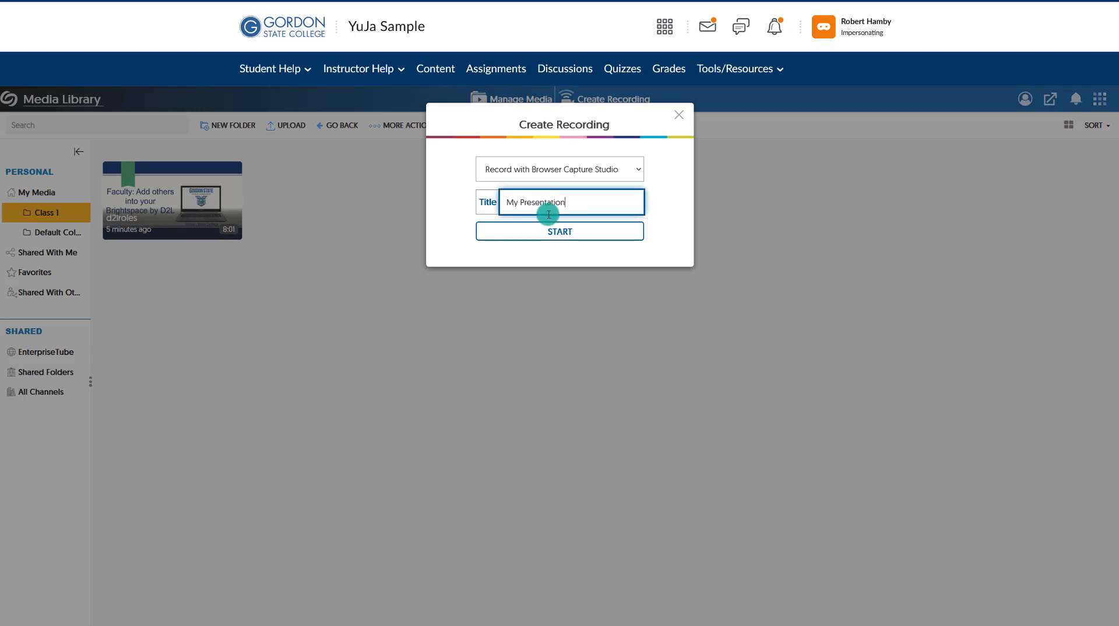
click(541, 232)
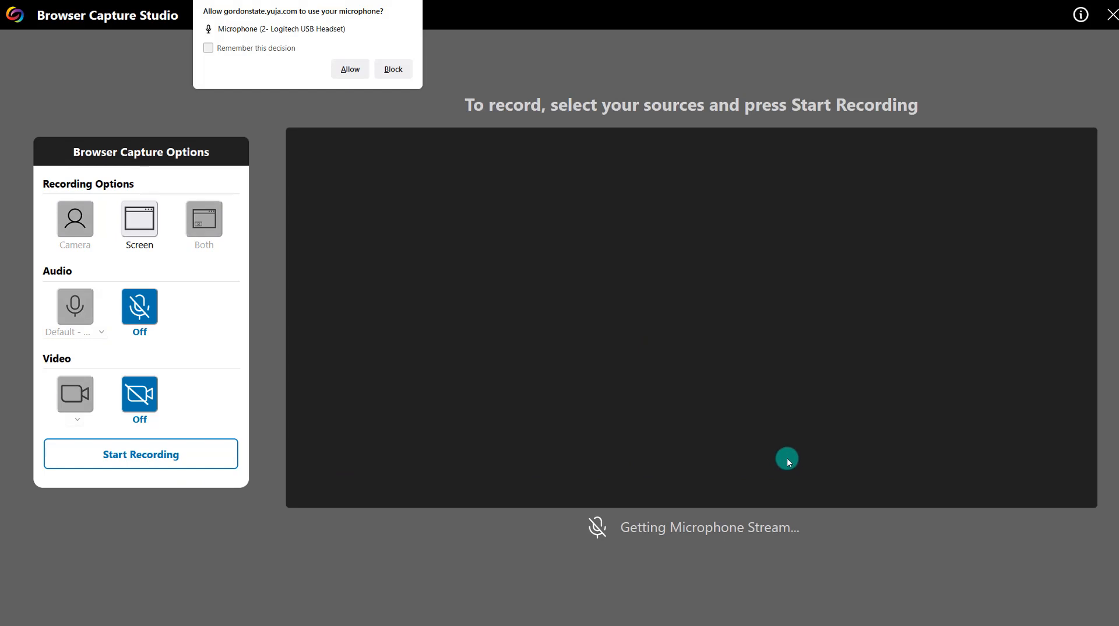
click(353, 69)
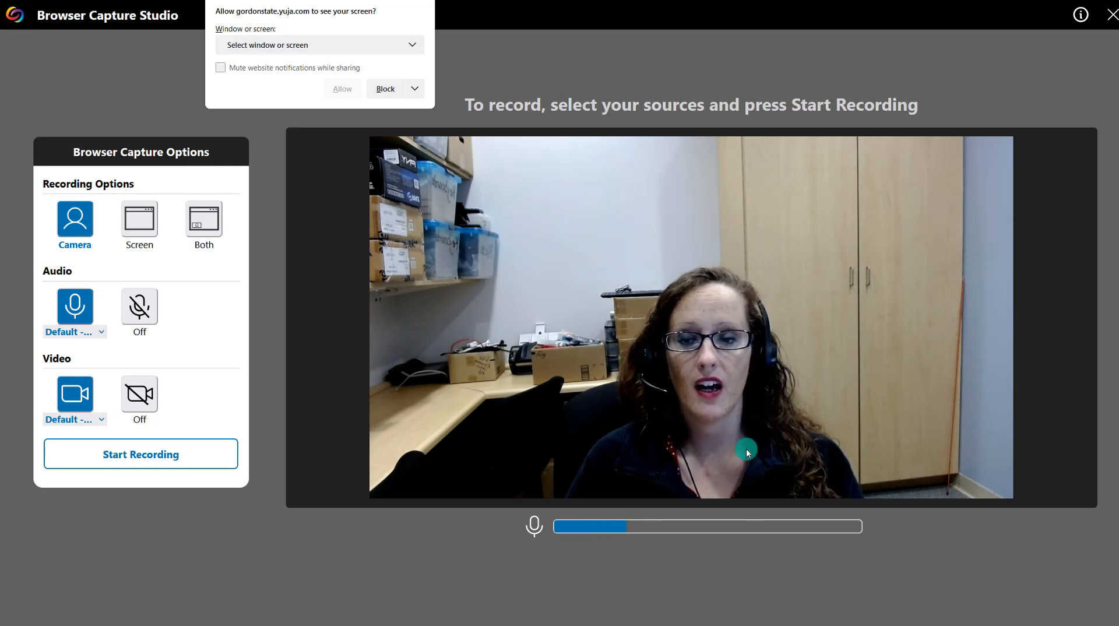
Switch the recording source to the screen and allow sharing of Screen 1
click(154, 226)
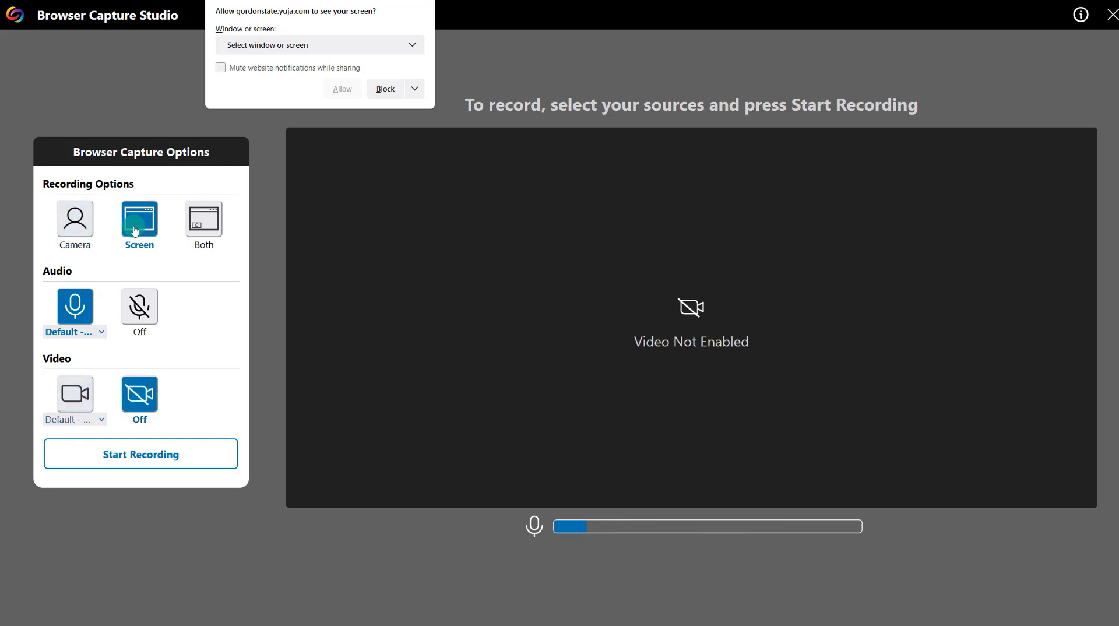
click(262, 47)
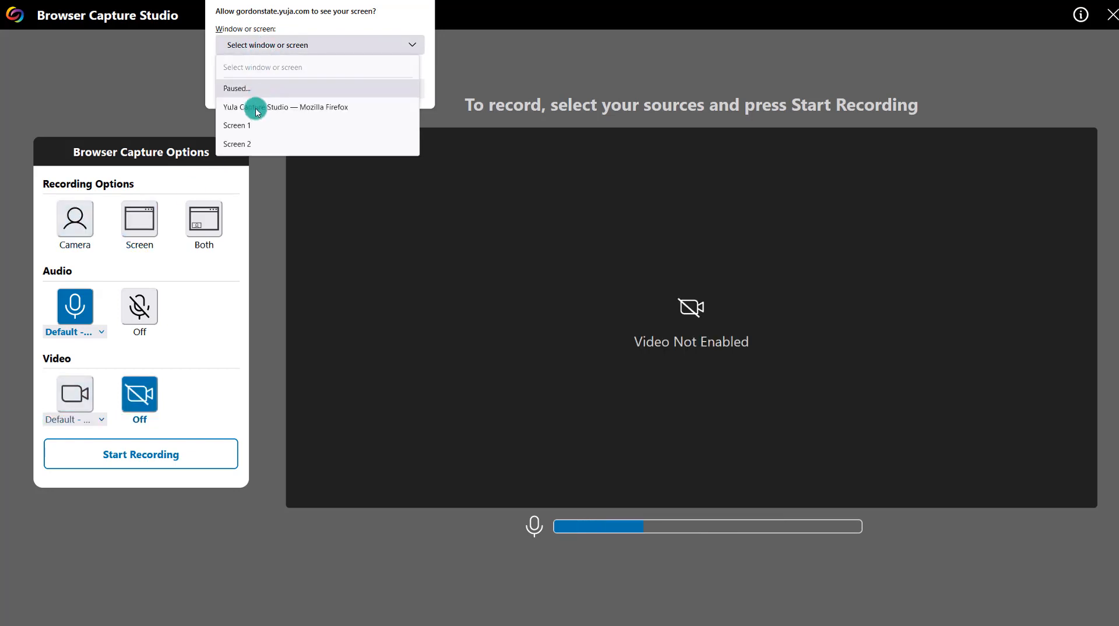
click(320, 143)
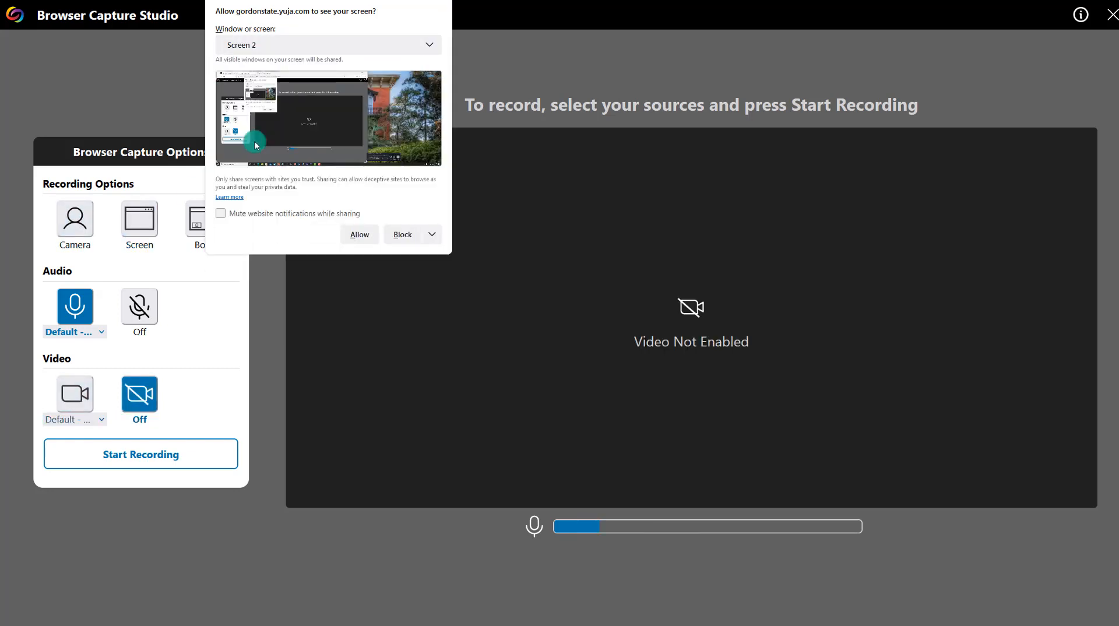
click(257, 47)
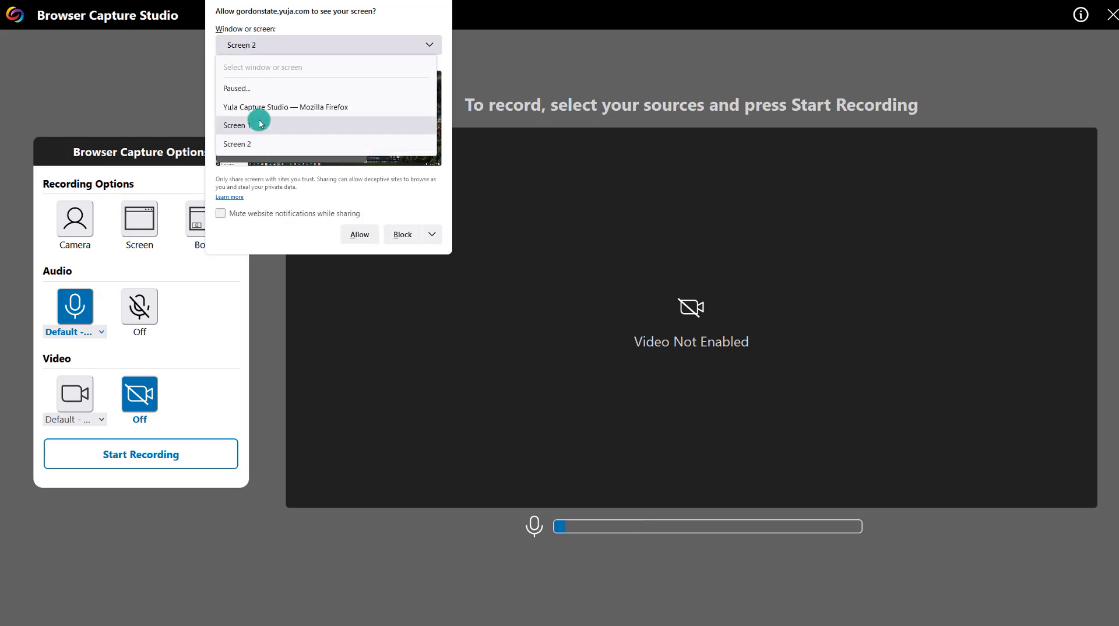
click(327, 124)
click(358, 235)
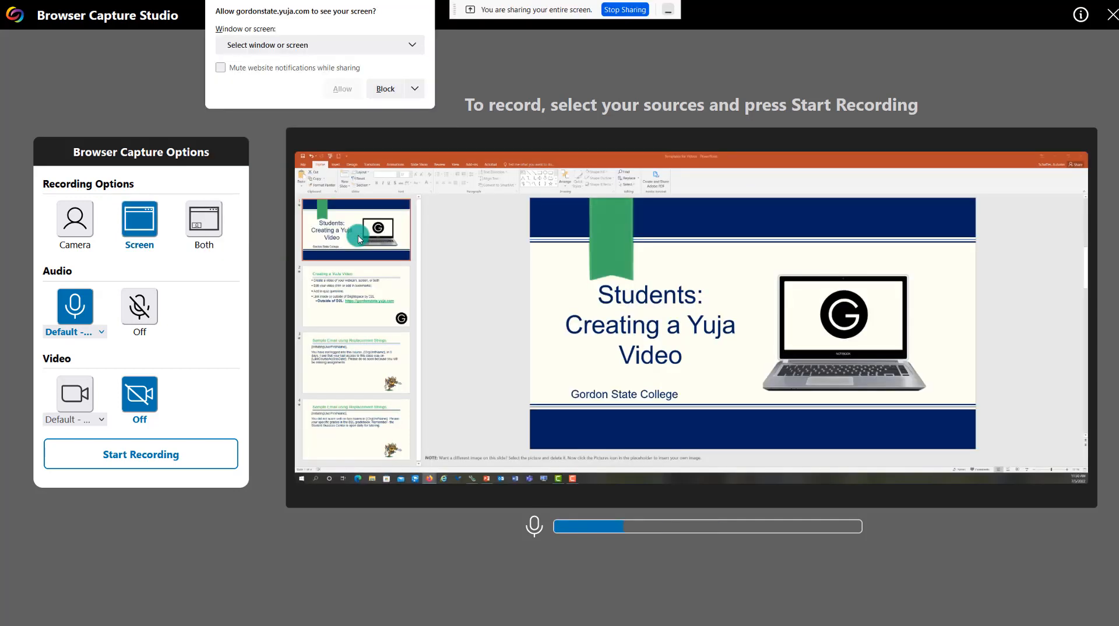
Set the recording to capture both camera and screen, and check the available microphones
click(205, 228)
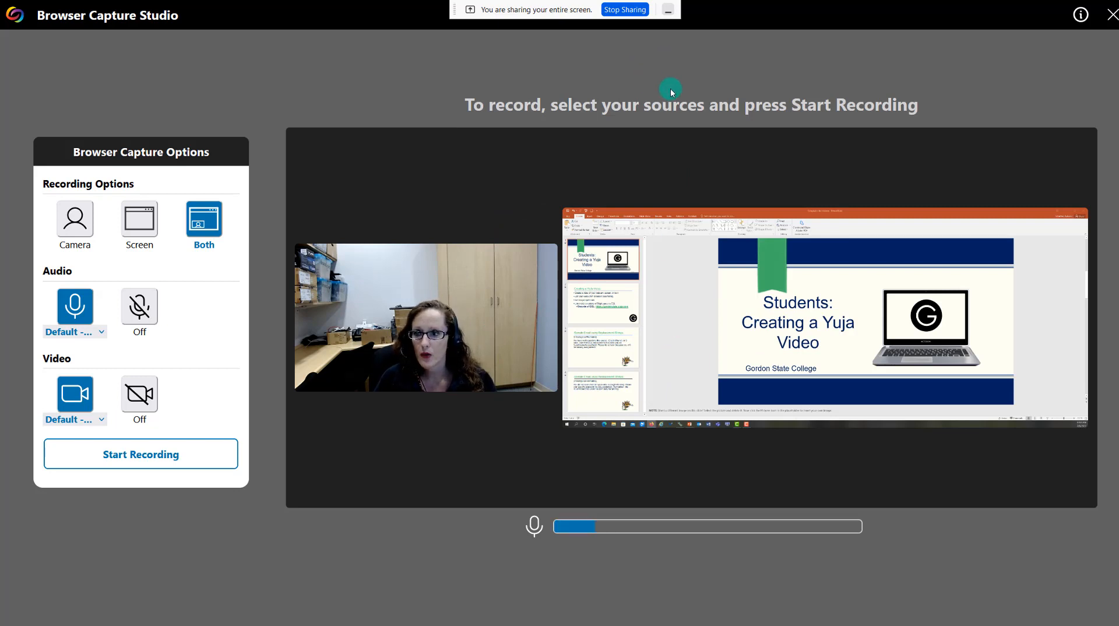
click(98, 330)
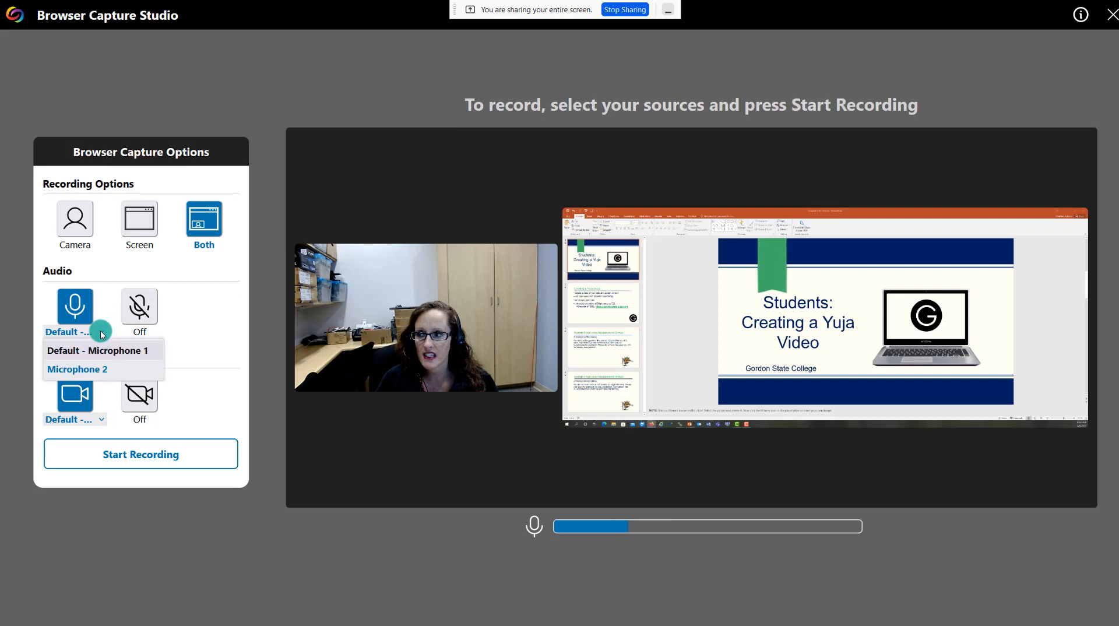
click(87, 364)
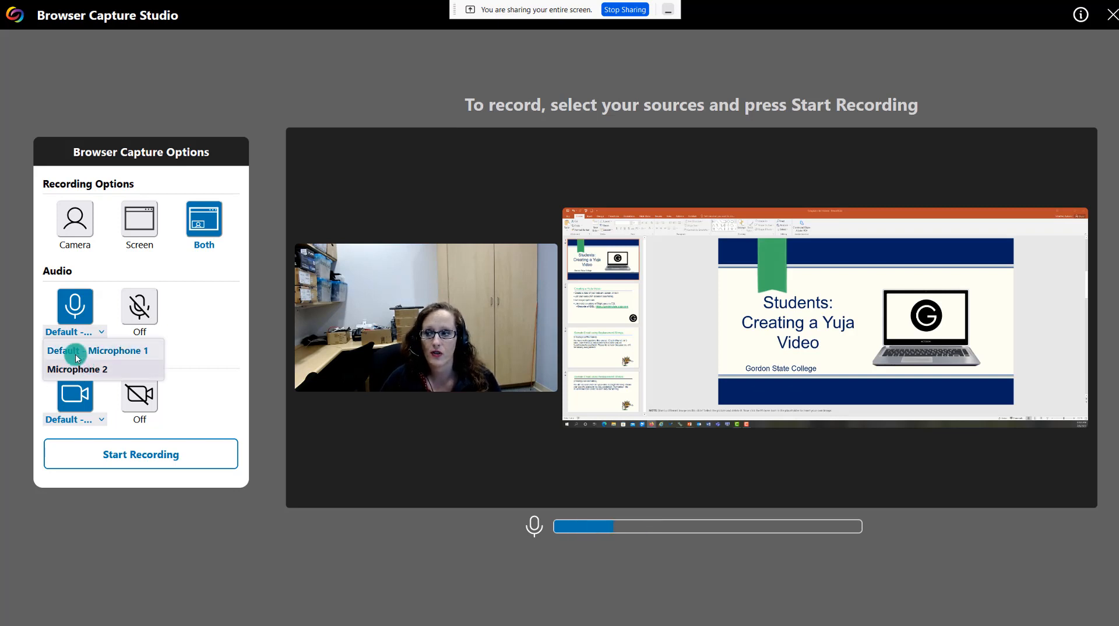
click(223, 347)
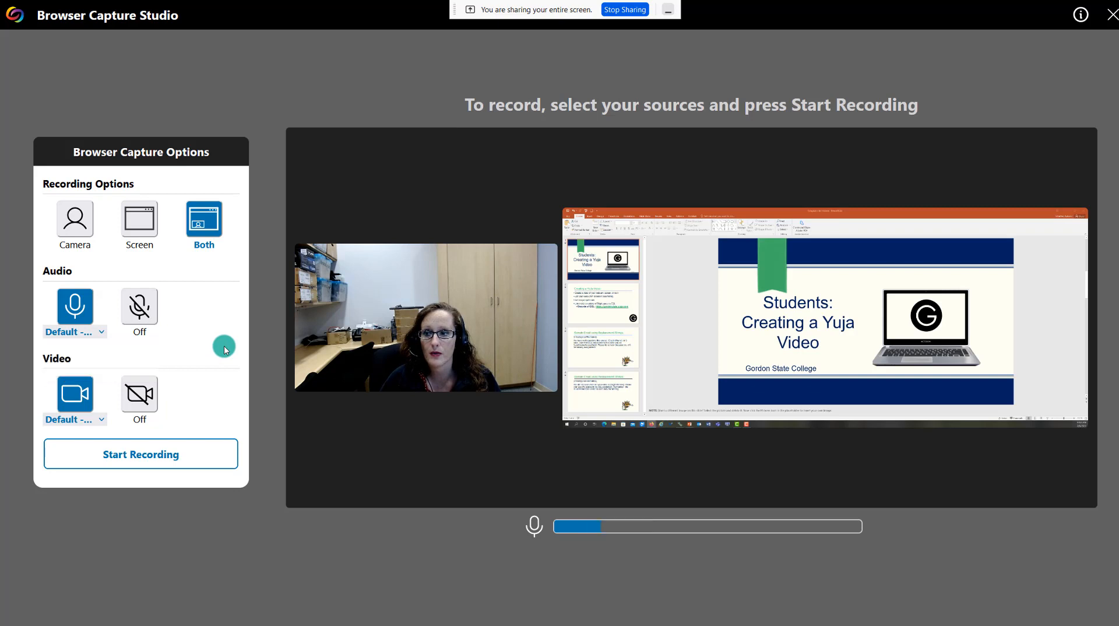
Check the available cameras for the recording
click(93, 419)
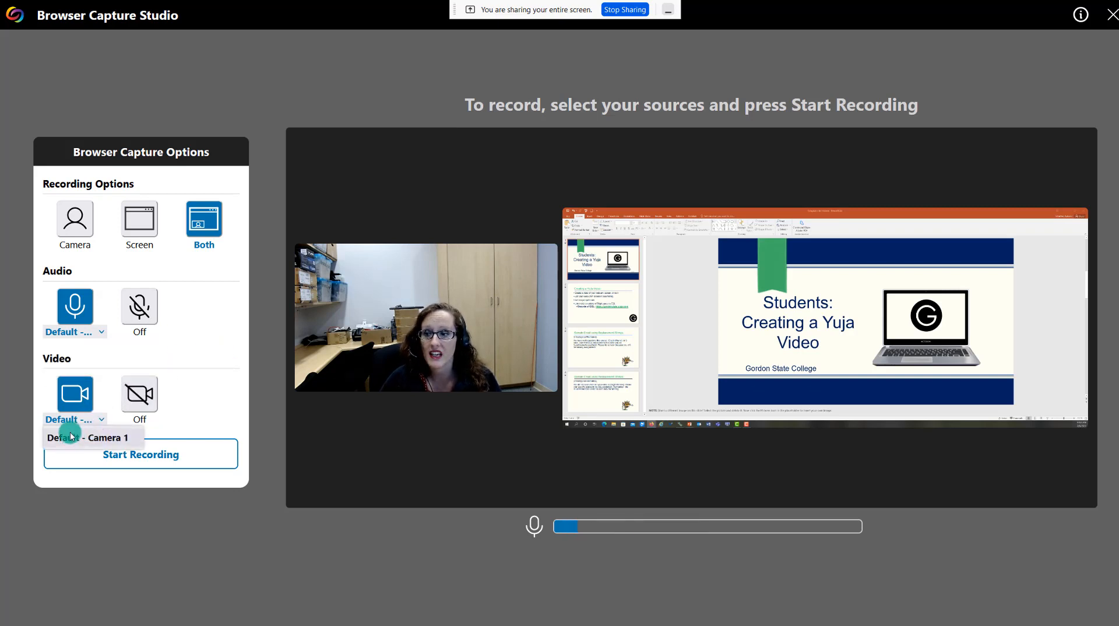
click(195, 340)
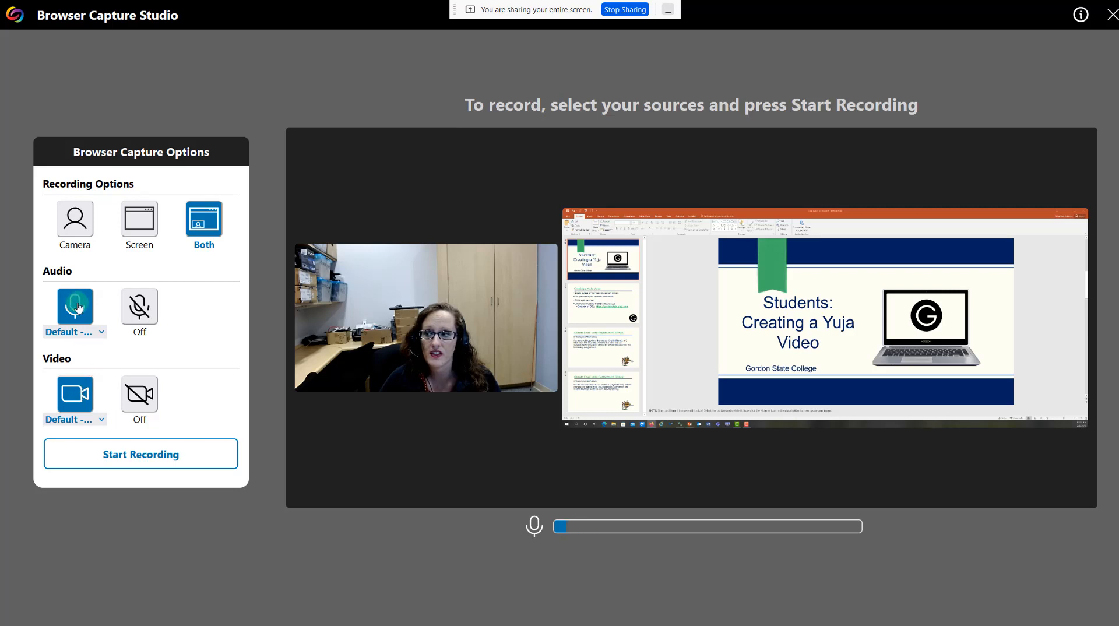
click(80, 405)
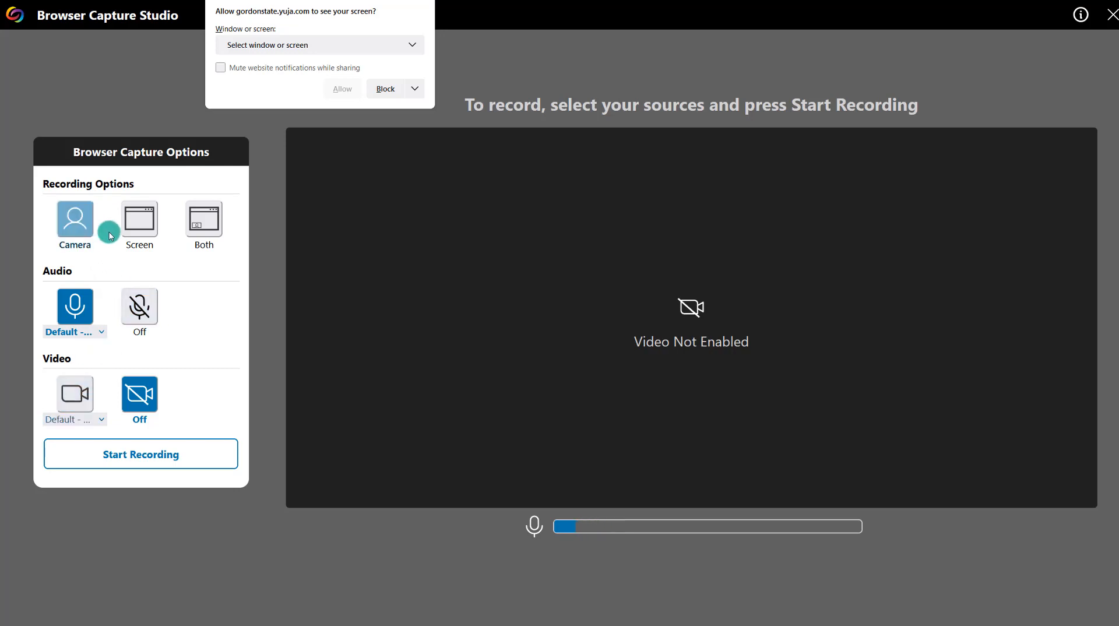
Switch the recording source to the screen and allow sharing of Screen 2
click(141, 227)
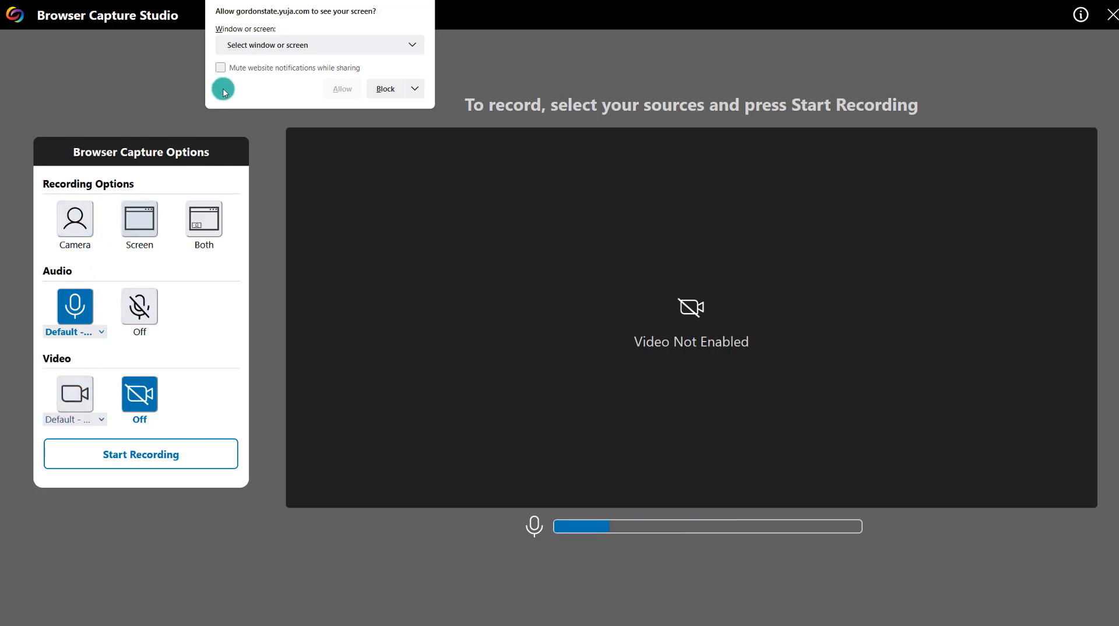
click(242, 44)
click(274, 165)
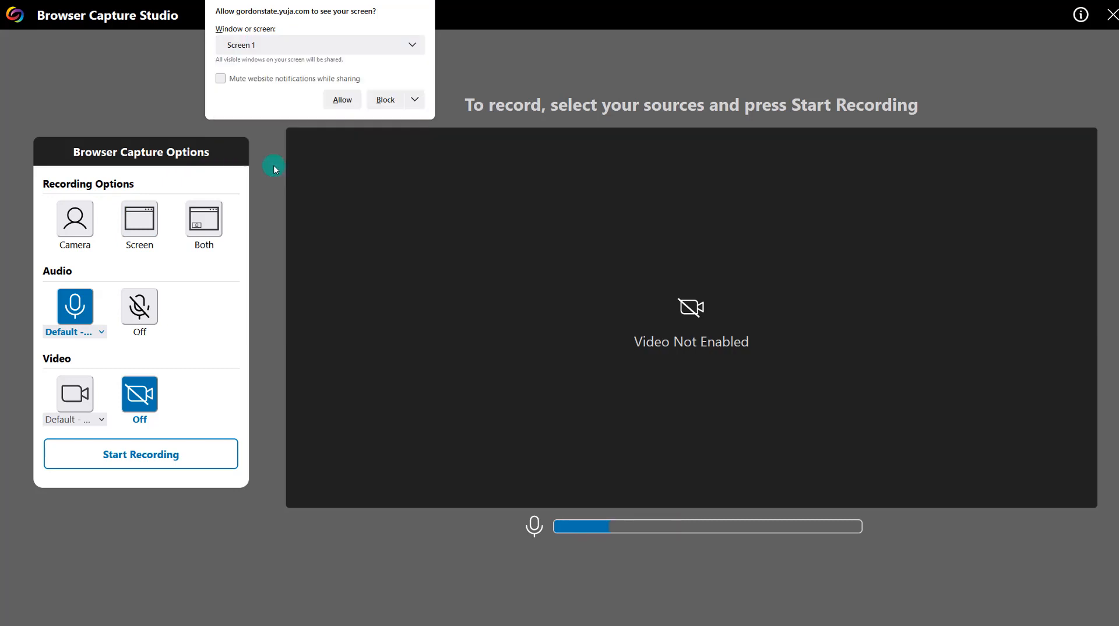
click(263, 44)
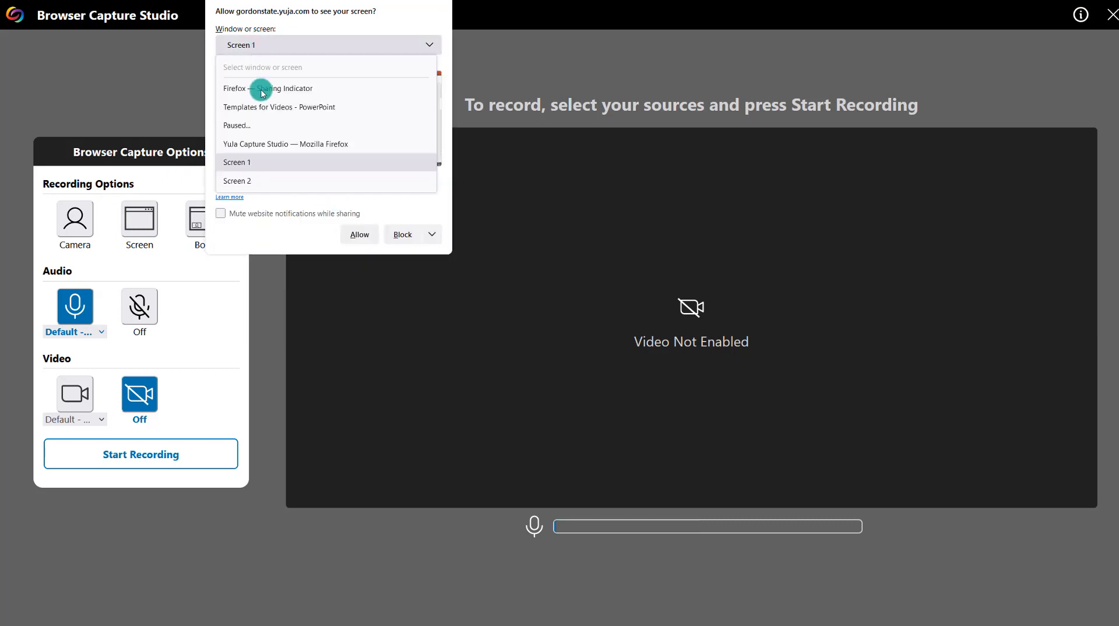
click(262, 177)
click(369, 240)
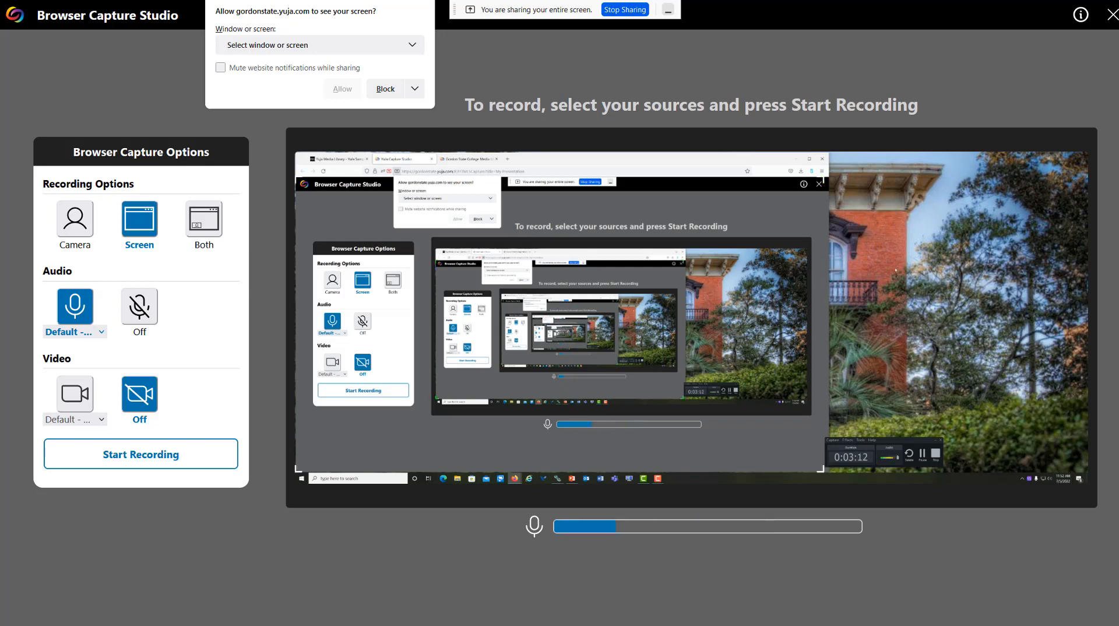
Move the PowerPoint presentation window onto the shared screen
drag(1118, 156, 1082, 157)
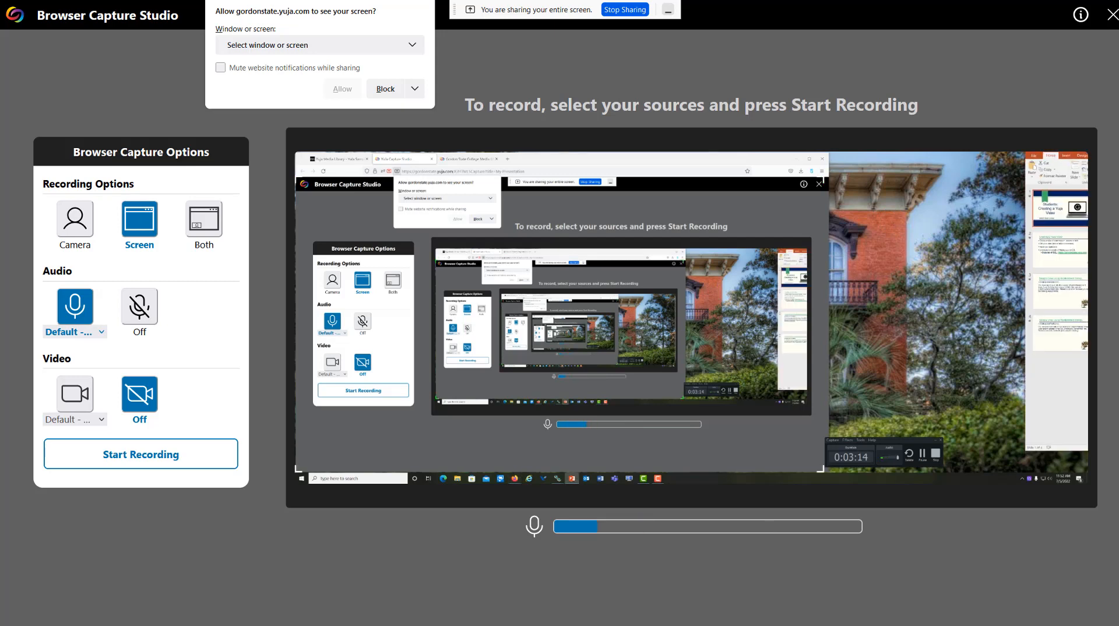
drag(1118, 1, 908, 1)
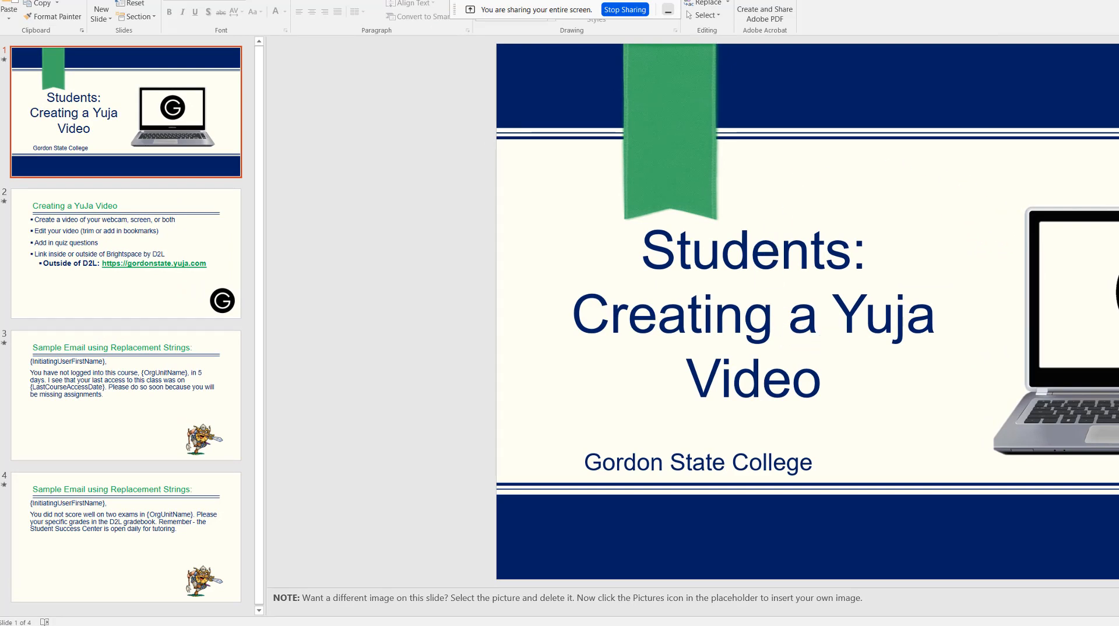
key(super+Down)
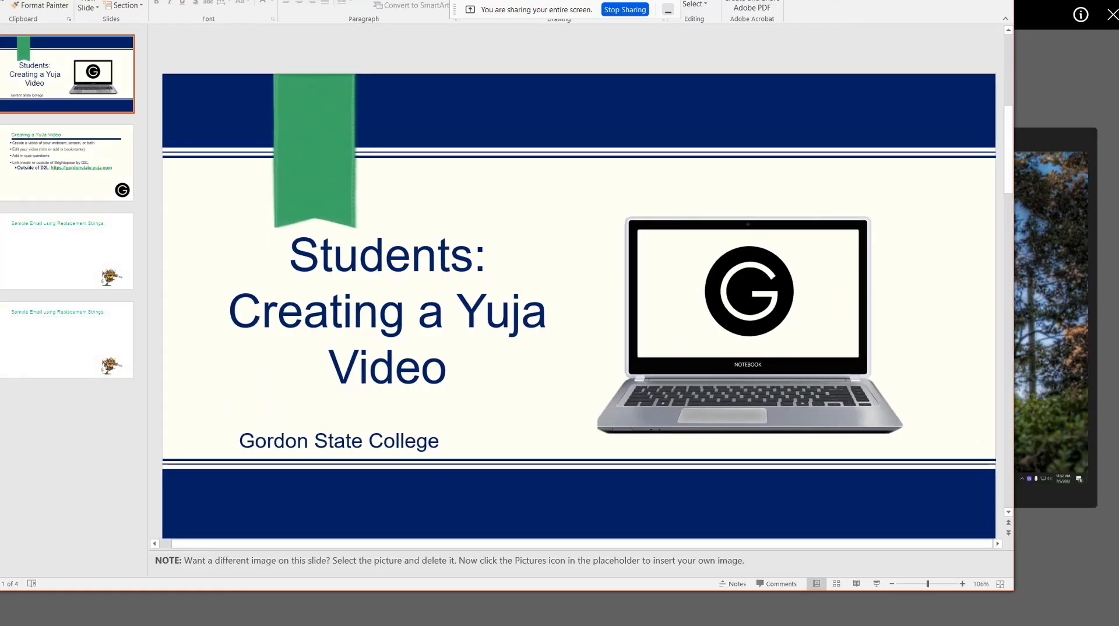
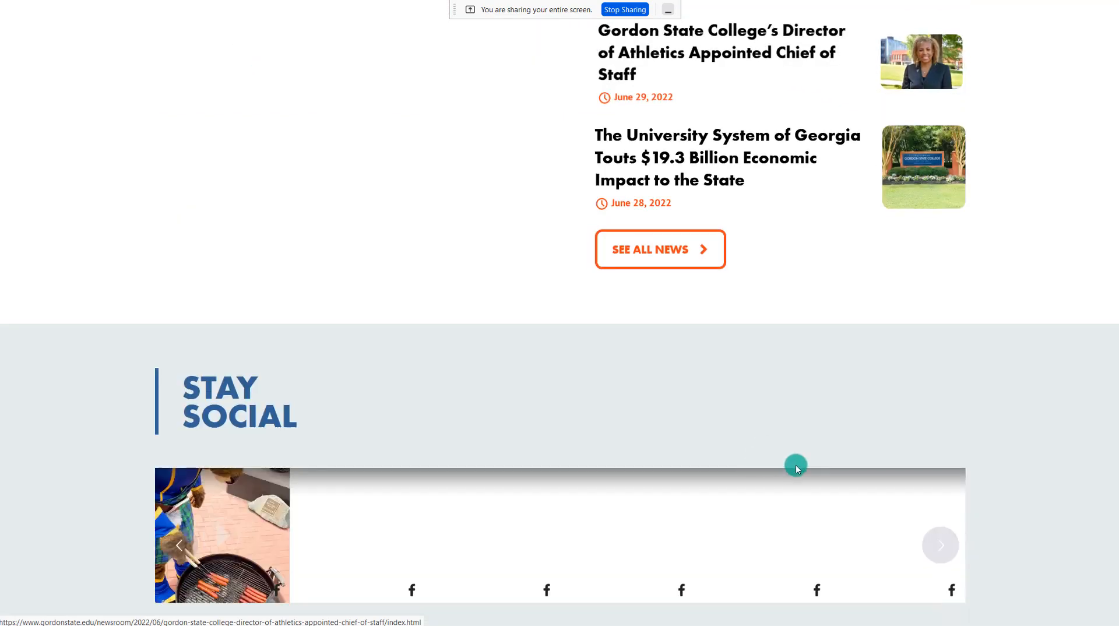
Stop the recording, upload the browser capture to My Media and close the capture page
scroll(854, 472, down, 1)
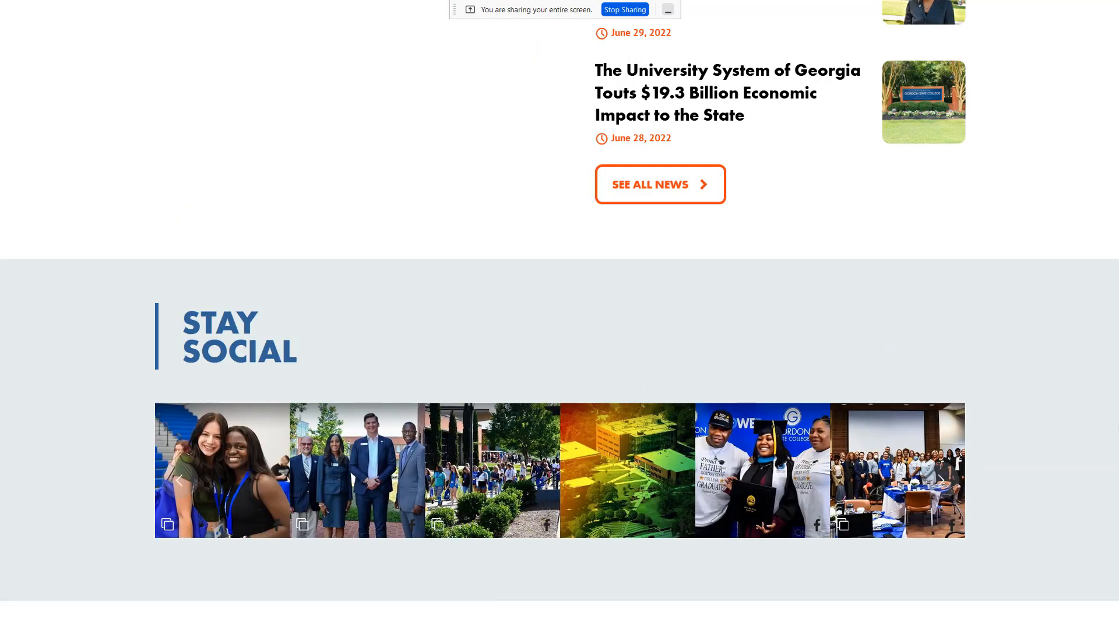
drag(1117, 460, 1116, 23)
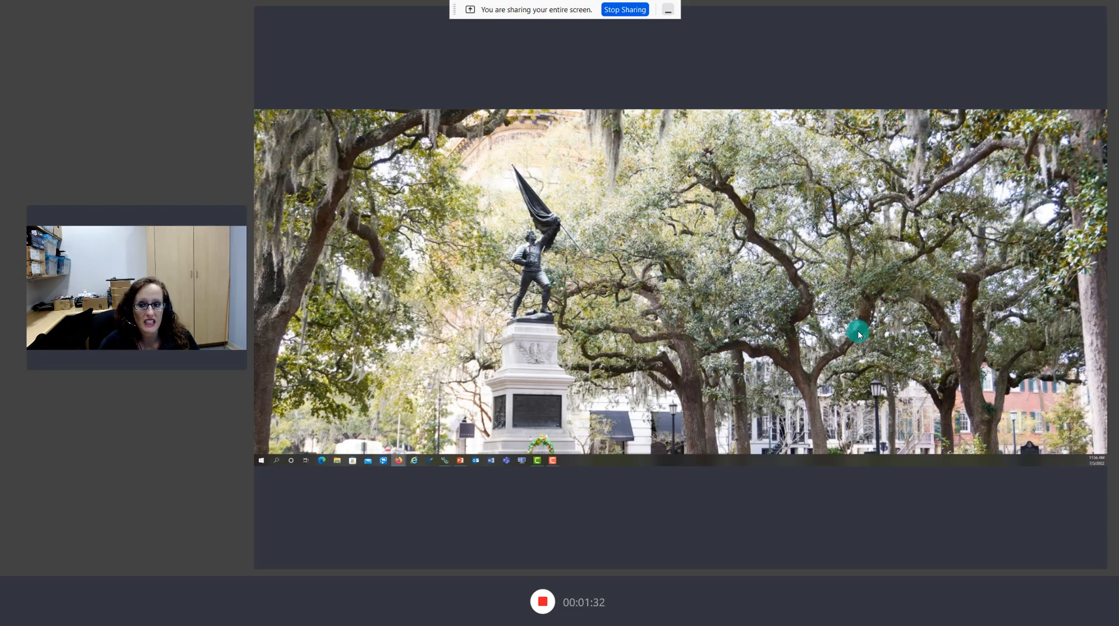
click(544, 606)
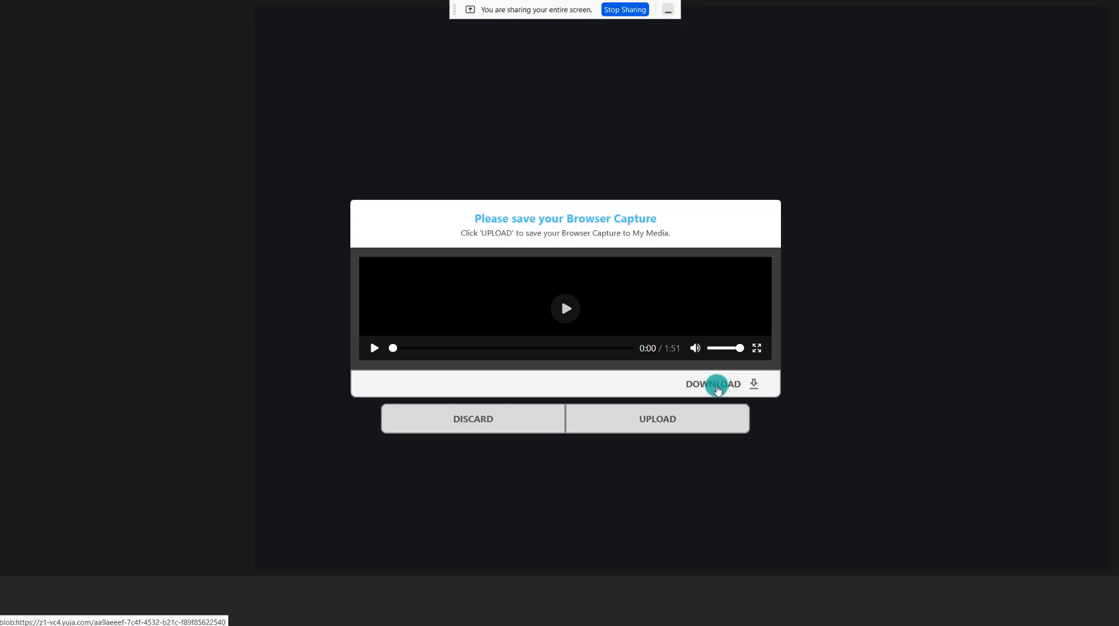
click(662, 417)
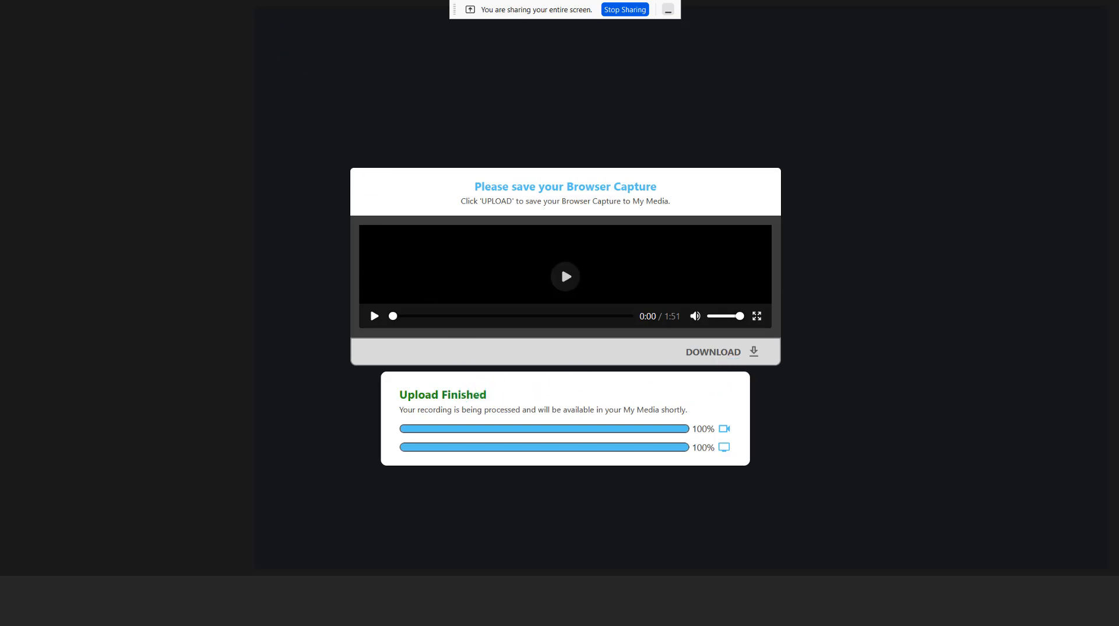
key(ctrl+w)
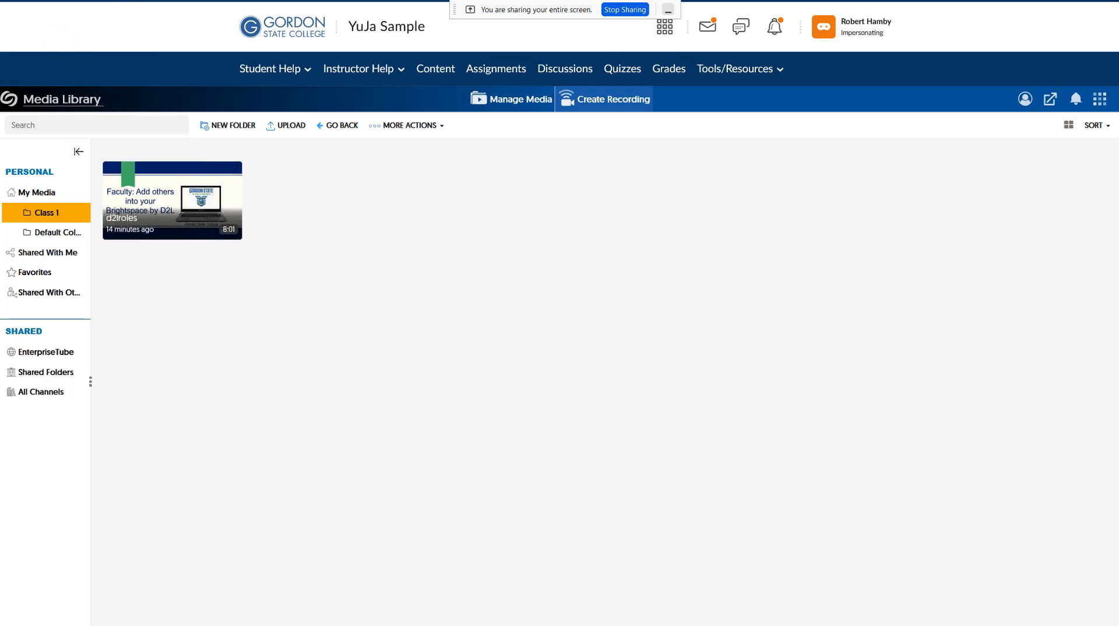
Reload the YuJa media library and open the My Presentation recording in the Video Editor
key(F5)
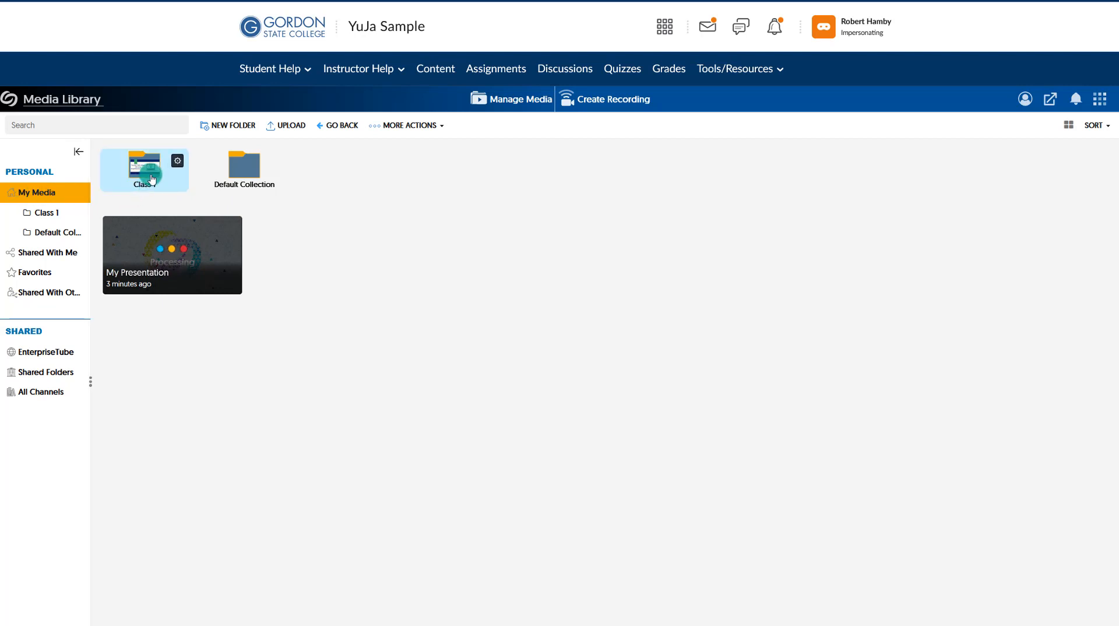
mouse_move(138, 260)
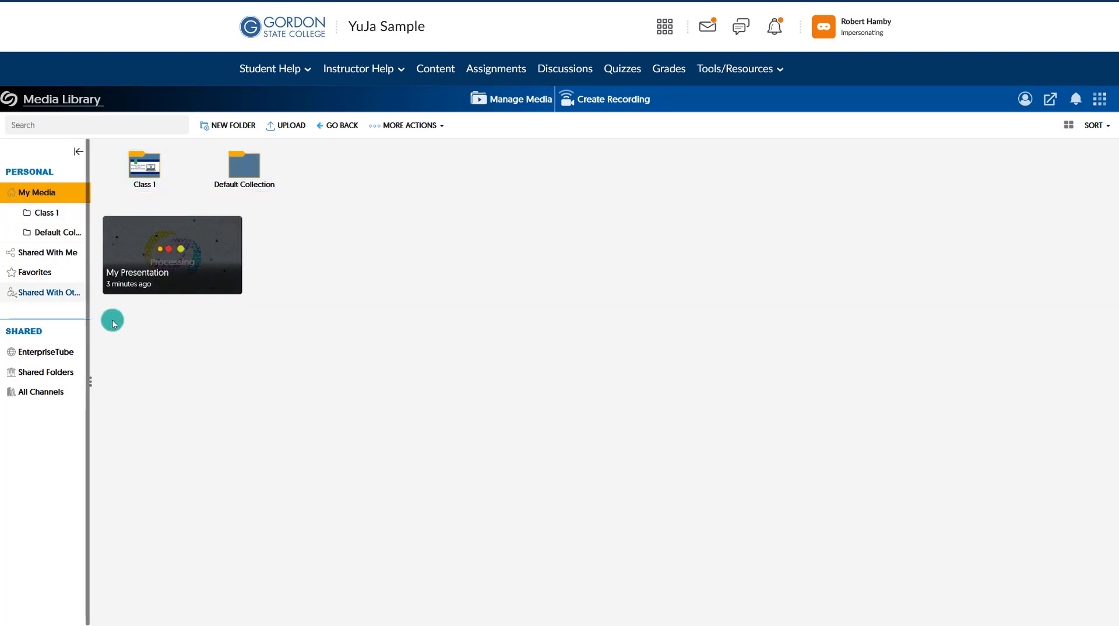
click(726, 70)
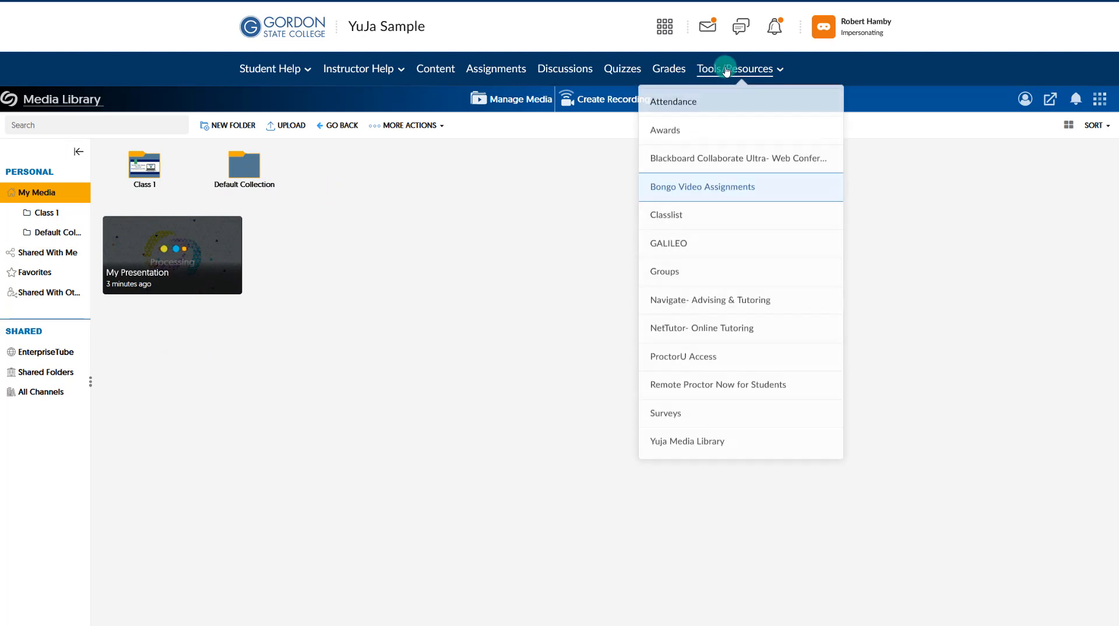
click(707, 450)
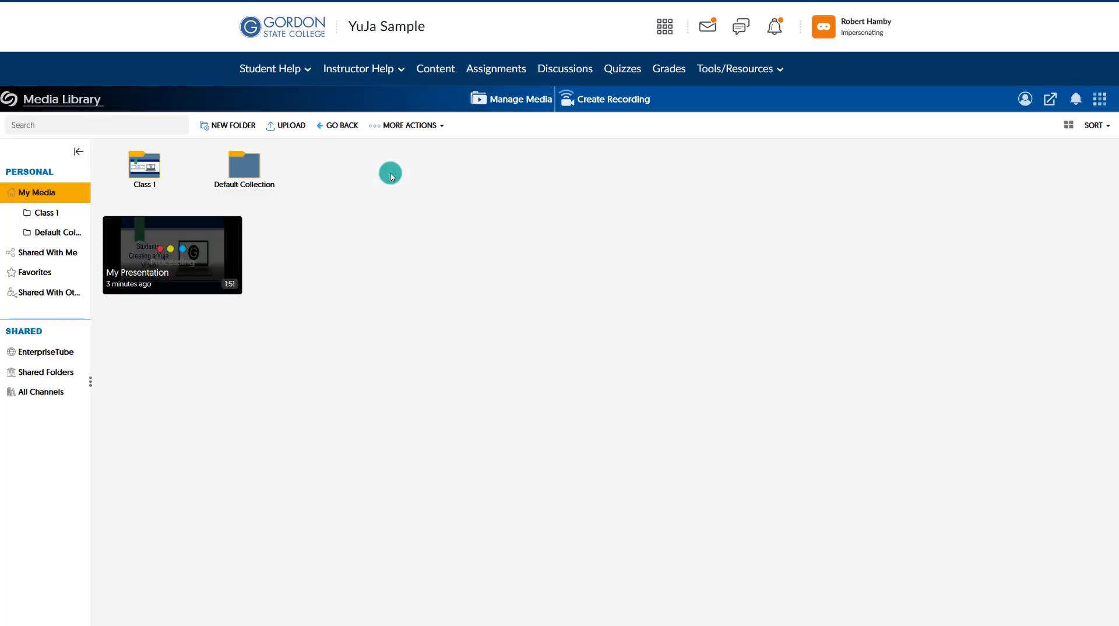
mouse_move(183, 263)
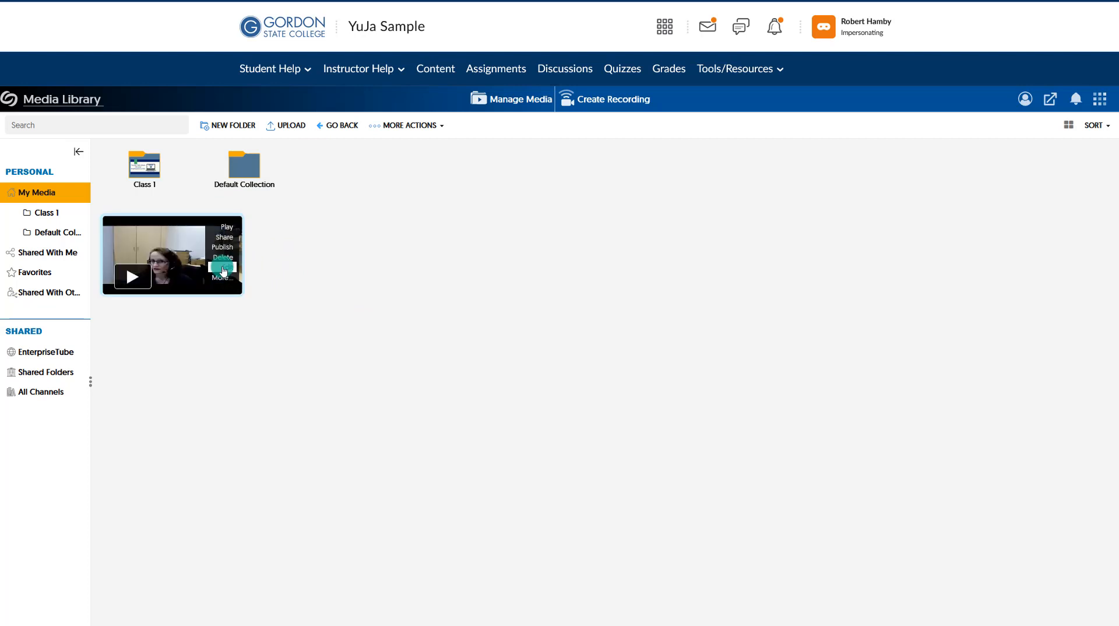
click(223, 270)
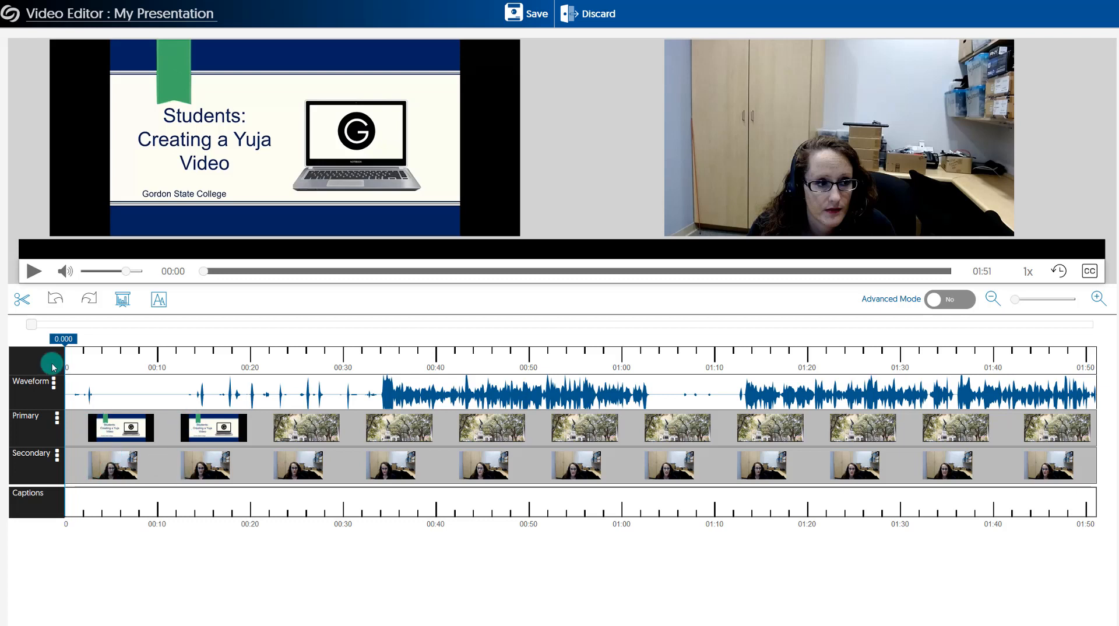
Cut about 9.5 seconds starting at 01:03.050 and about 10.6 seconds starting at 00:03.179 from the video timeline
mouse_move(60, 339)
mouse_down()
mouse_move(686, 358)
mouse_move(650, 376)
mouse_up()
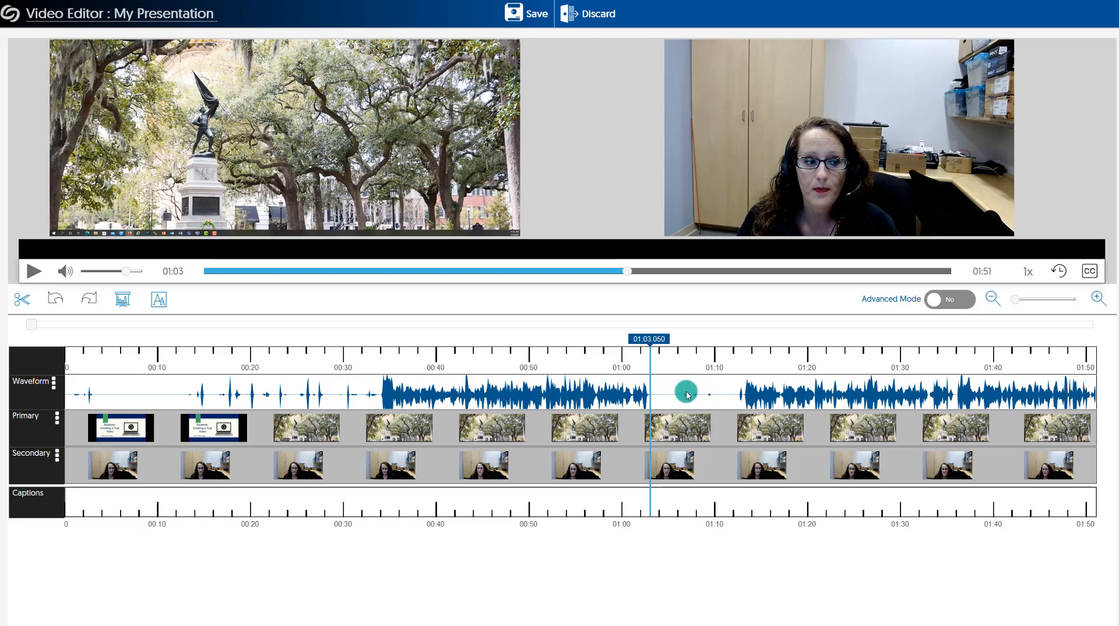
mouse_move(647, 338)
mouse_down()
mouse_move(688, 339)
mouse_move(645, 348)
mouse_move(650, 338)
mouse_up()
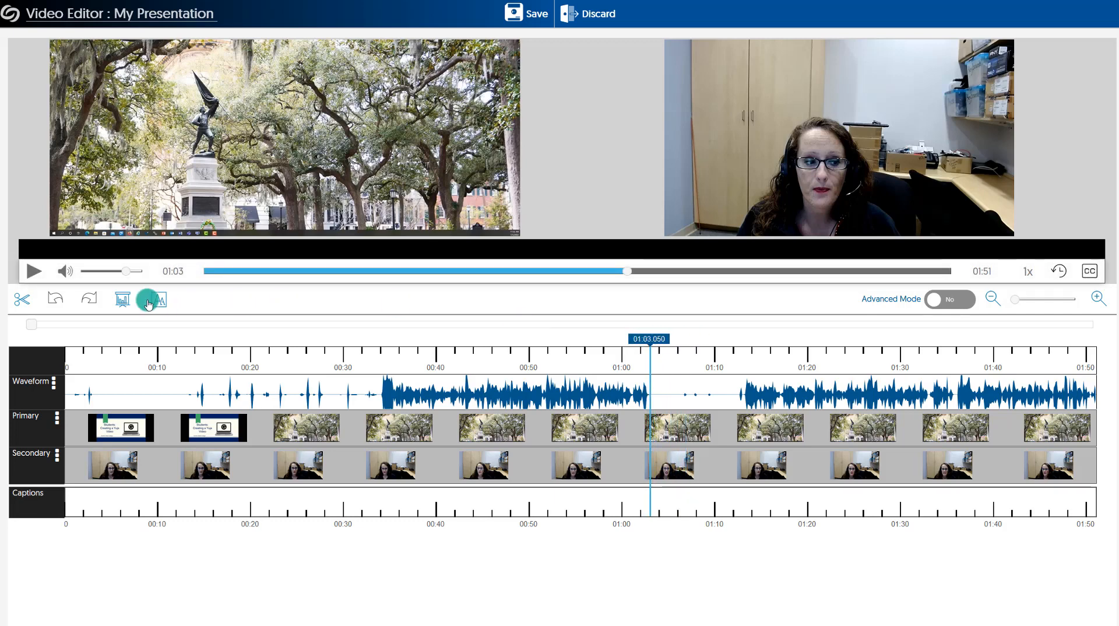
click(21, 298)
drag(650, 420, 738, 420)
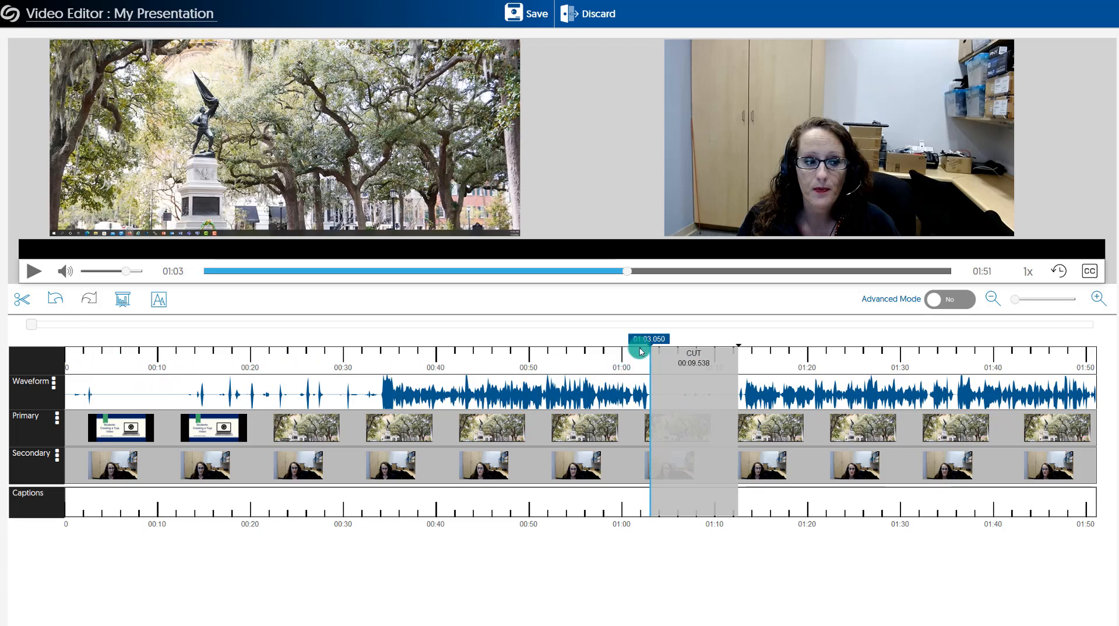
drag(649, 338, 183, 351)
click(27, 299)
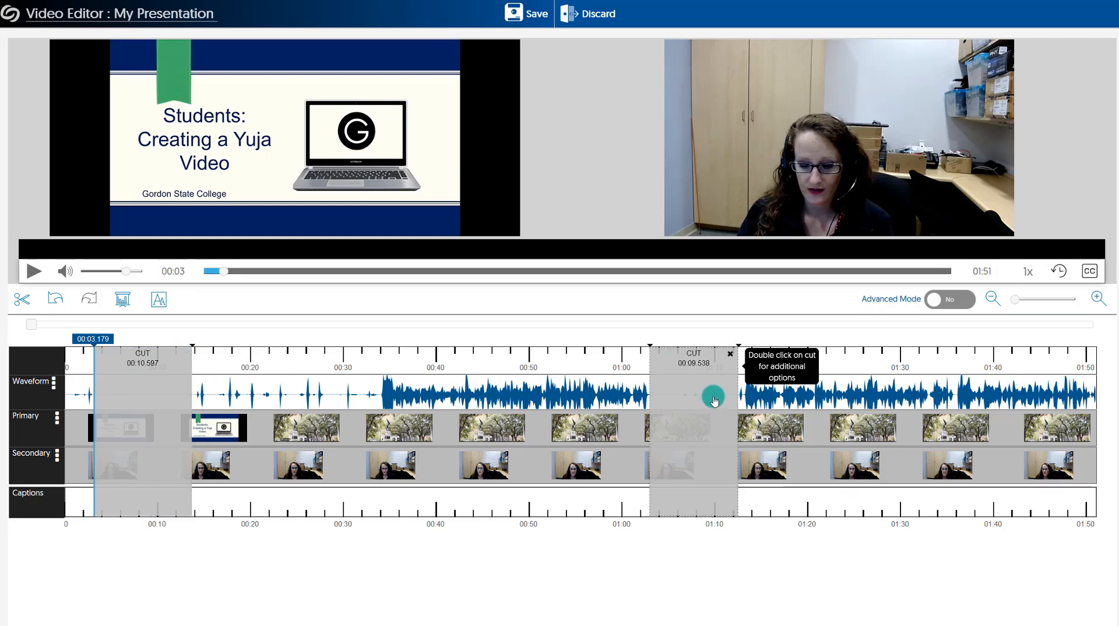
Turn on Advanced Mode and add an index entry at 0:16 titled Intro to Topic
click(949, 301)
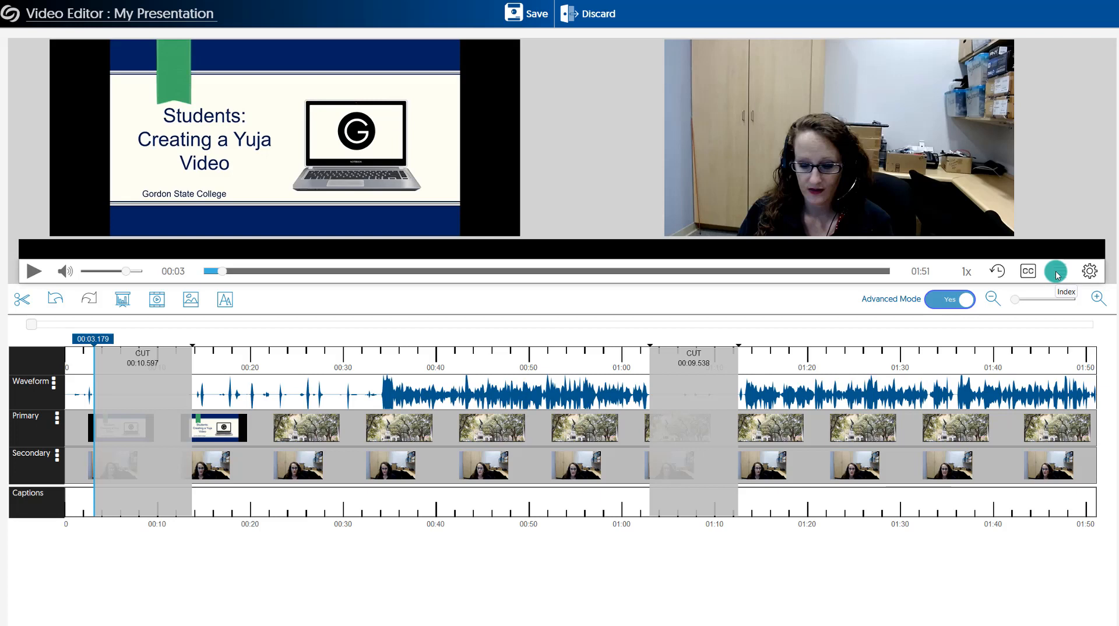
click(1057, 272)
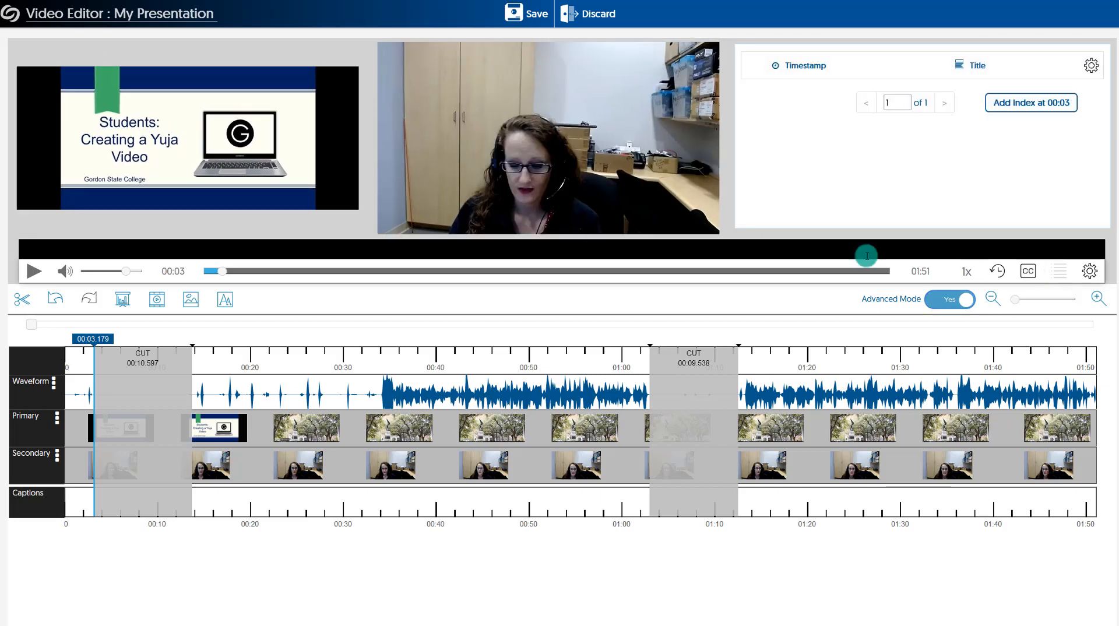
drag(87, 338, 203, 336)
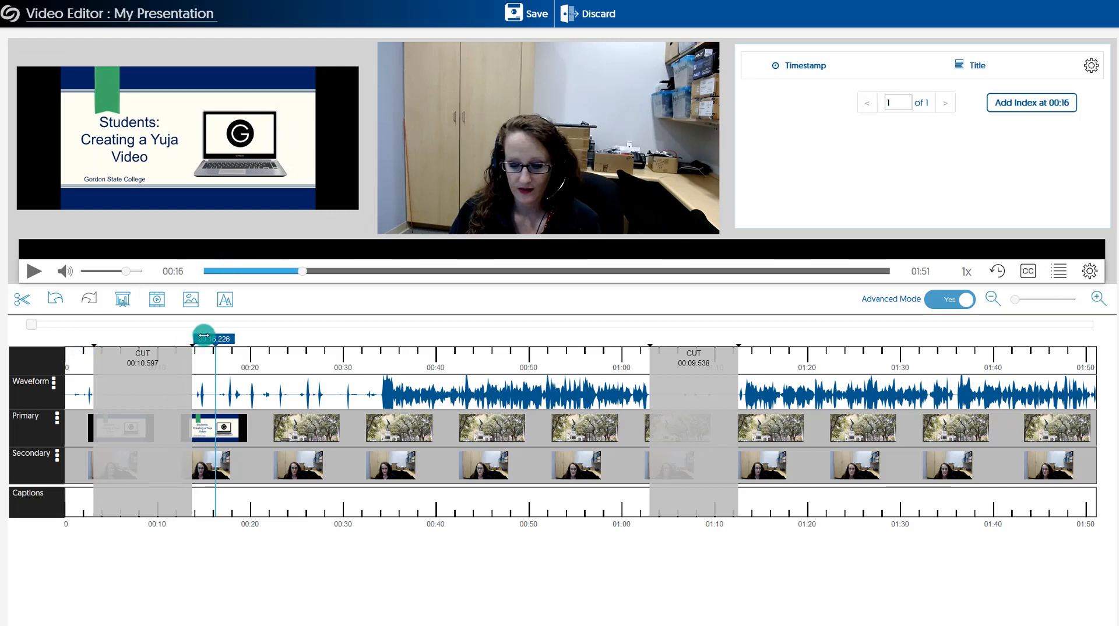
click(1010, 108)
click(906, 114)
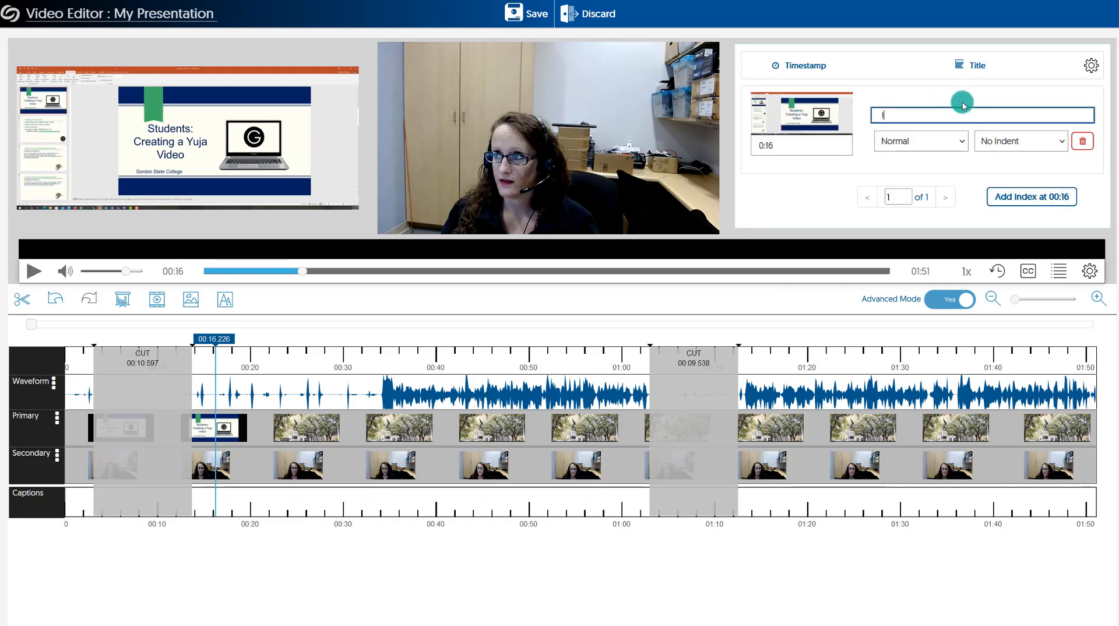
text(Intro to Topic)
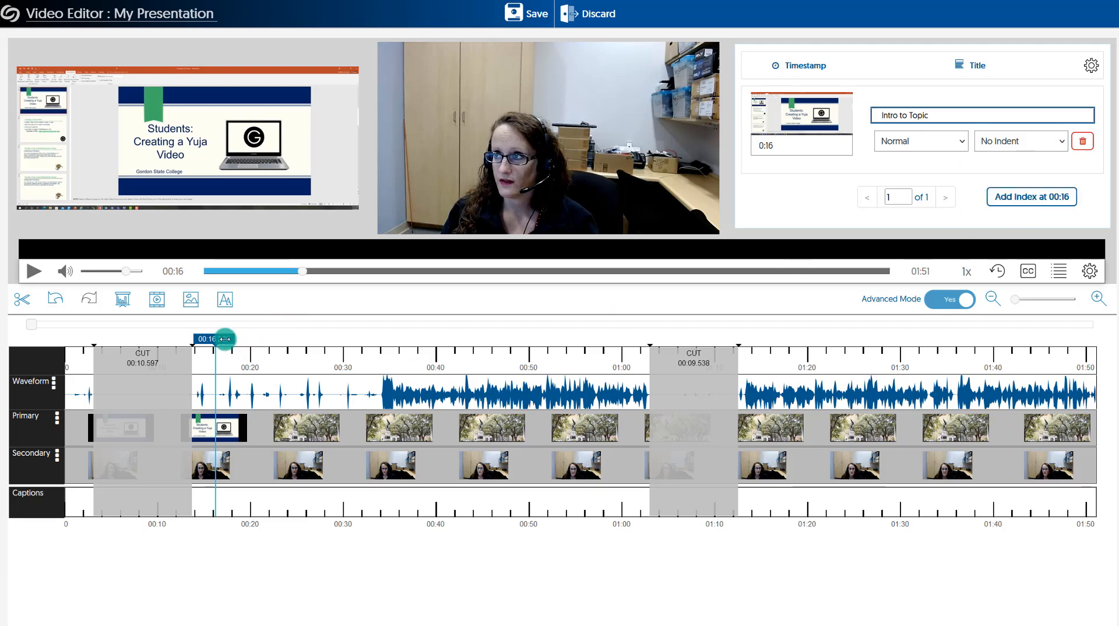
Add a second index entry at 0:27 titled Overview of Lung
drag(220, 342, 319, 344)
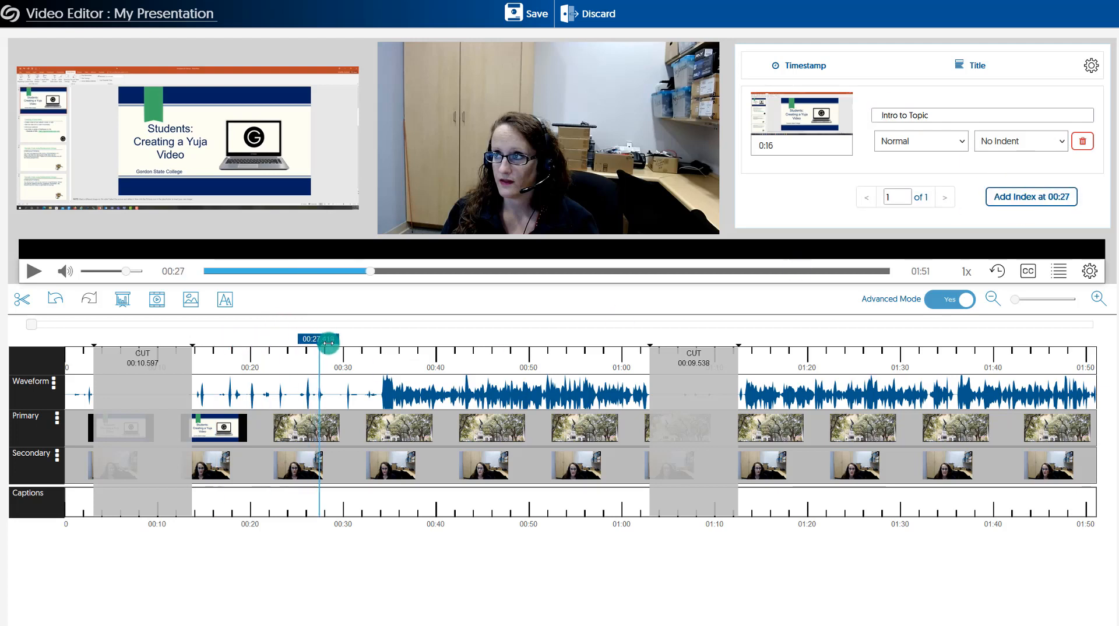
click(1007, 198)
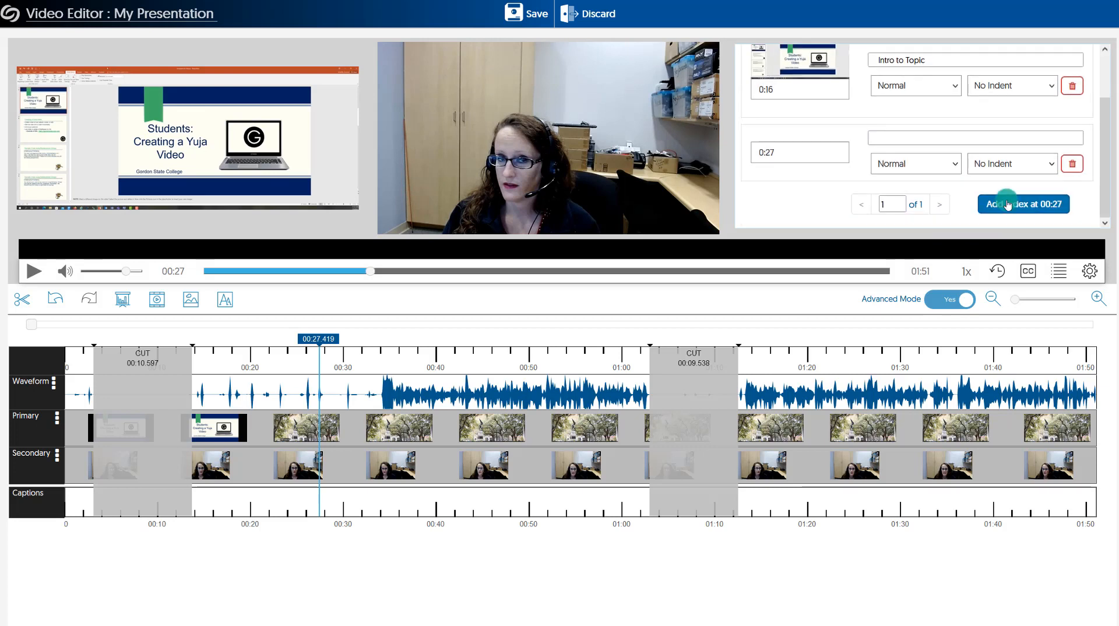
click(892, 151)
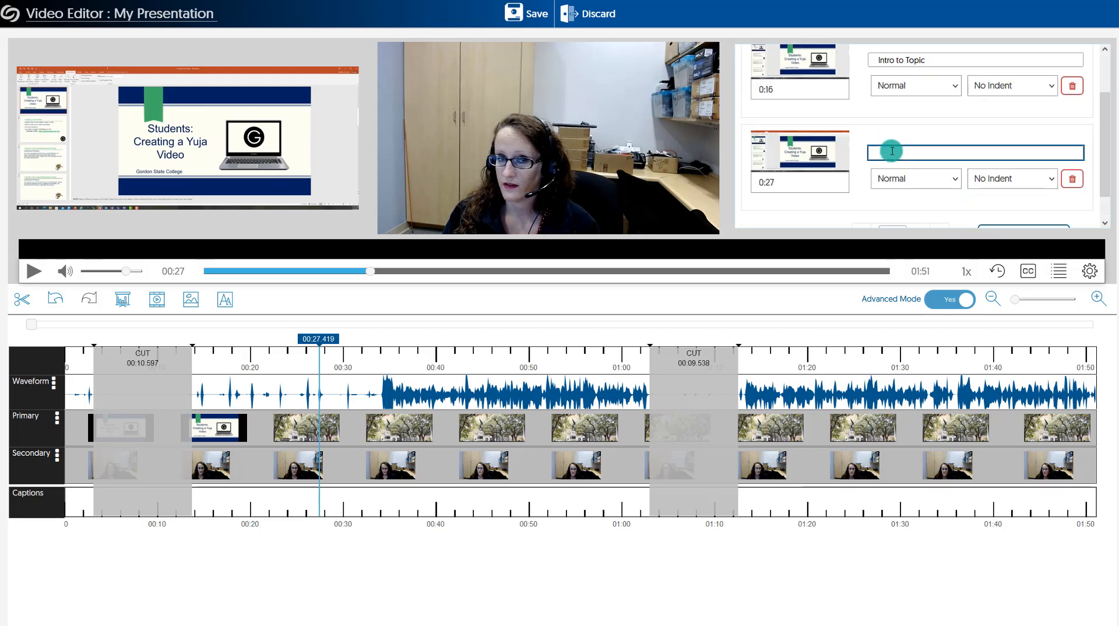
text(Overview of Lung)
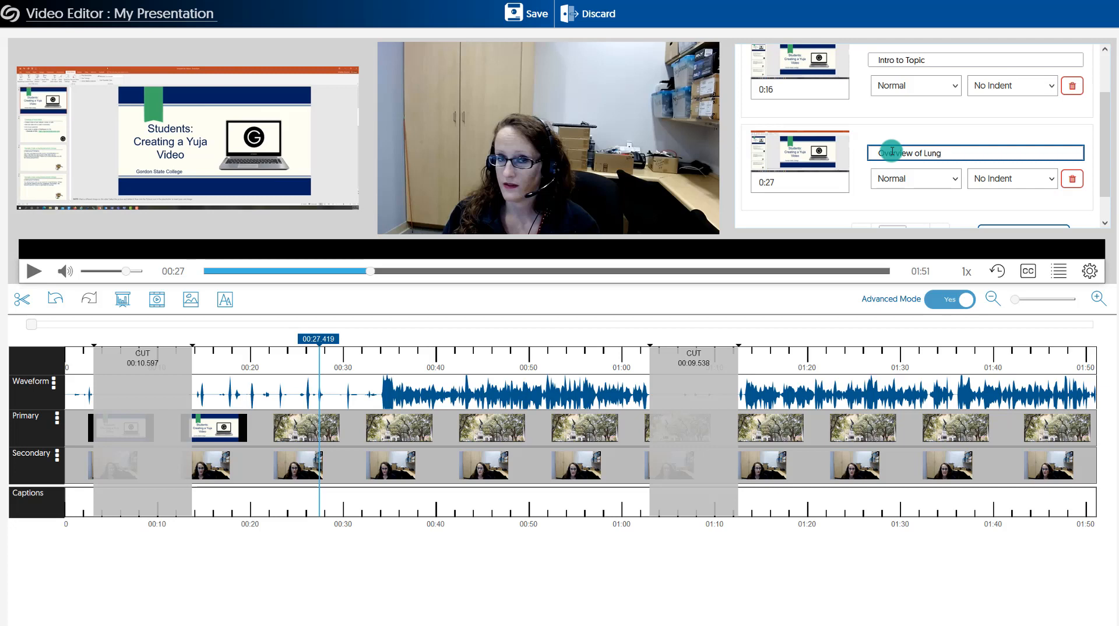
Complete the 0:27 index title as Overview of Lungs and add an index entry at 0:42 titled Overview of Heart
text(s)
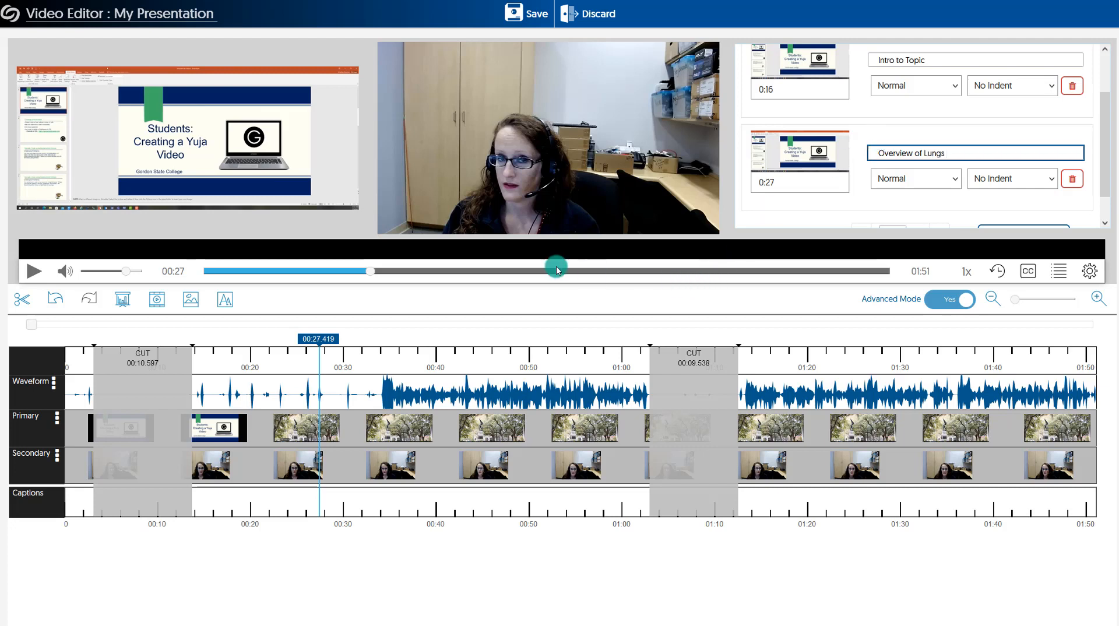
click(317, 338)
drag(317, 338, 456, 339)
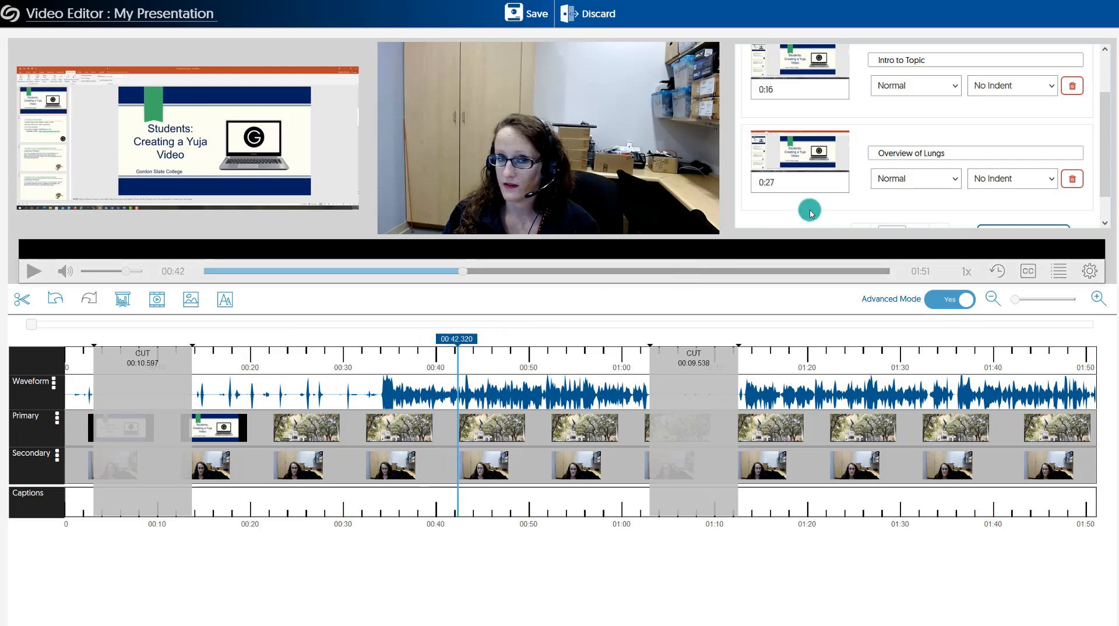
scroll(1006, 153, down, 1)
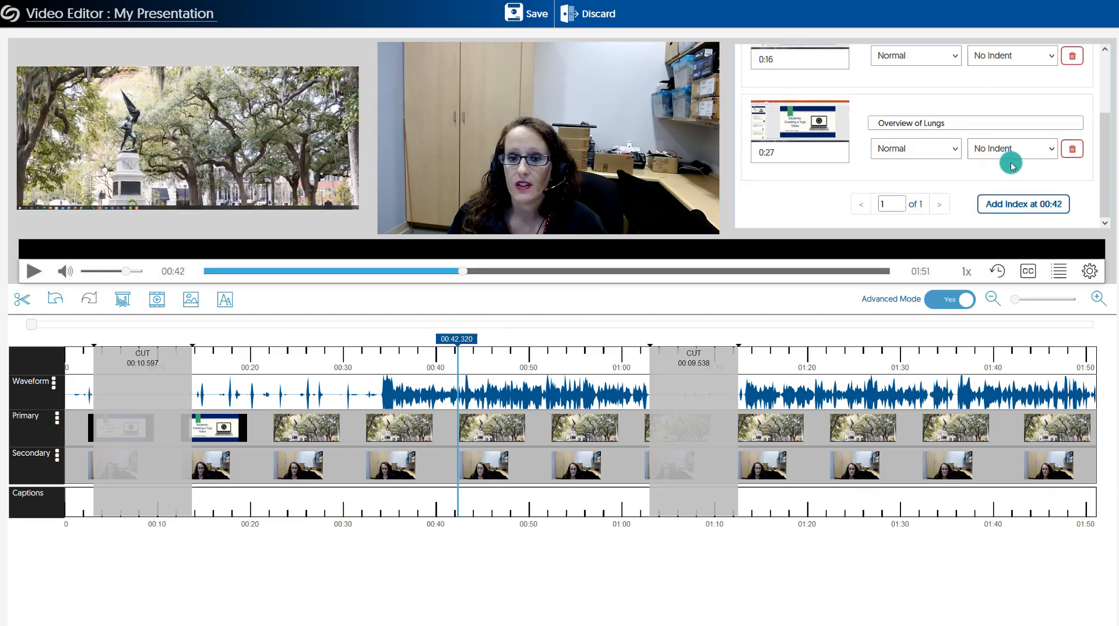
click(1021, 204)
click(898, 118)
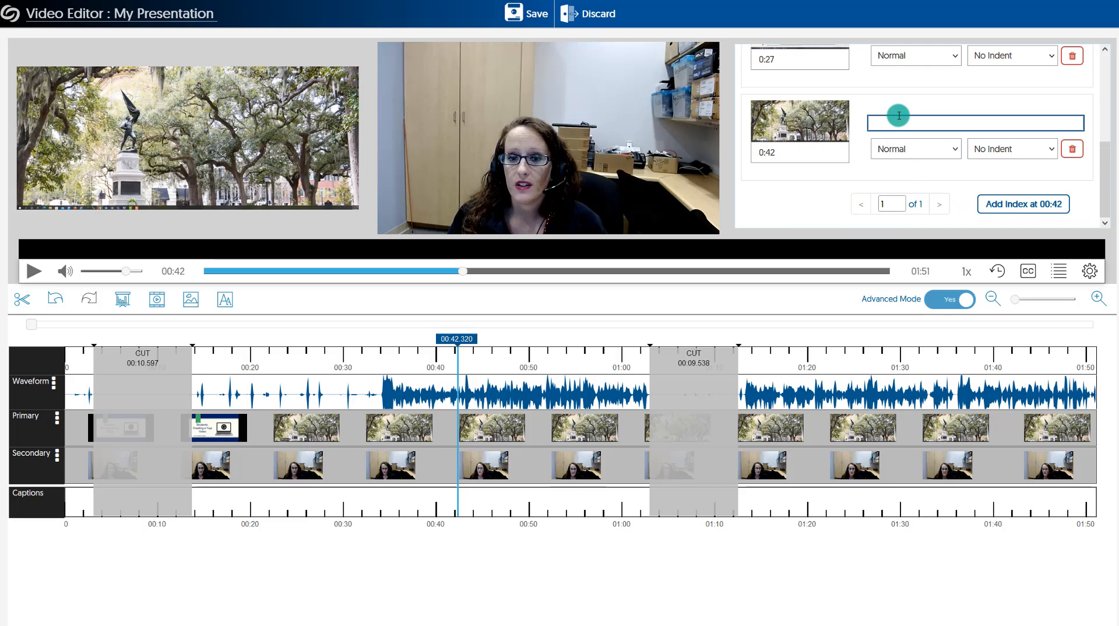
text(Overview of Heart)
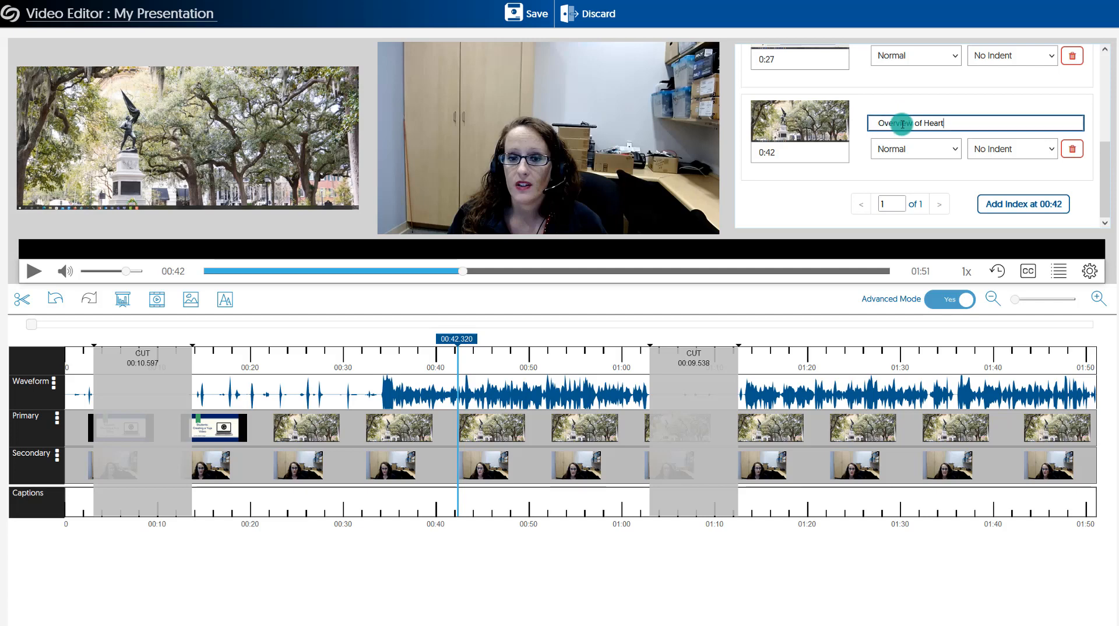
Add an index entry at 1:02, just before the second cut, titled Overview of the Kidneys
drag(456, 339, 642, 338)
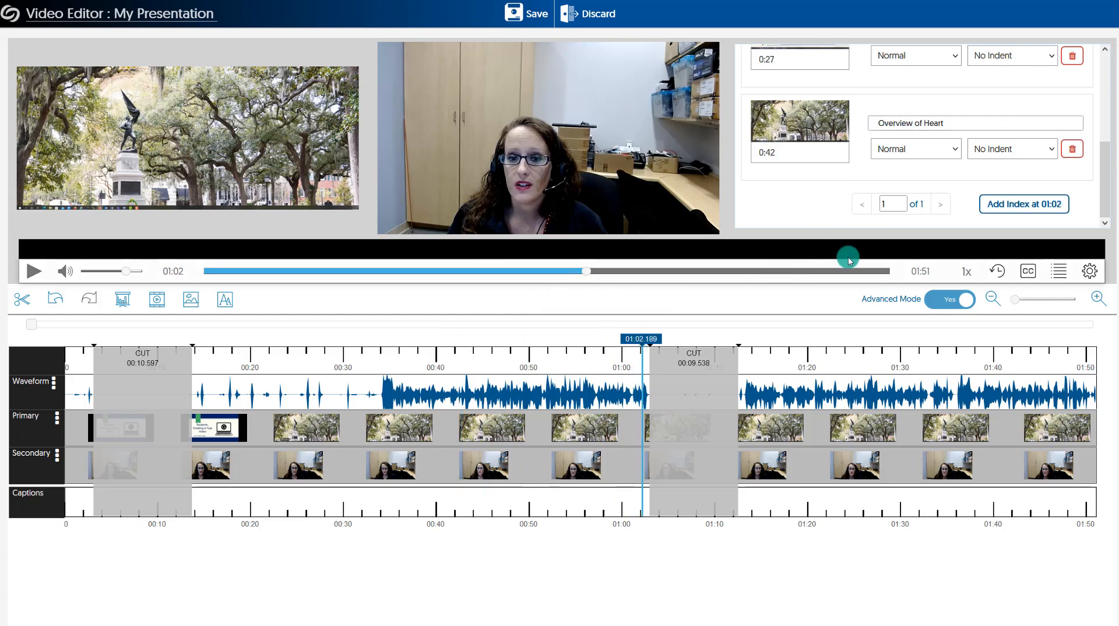
click(989, 214)
click(881, 123)
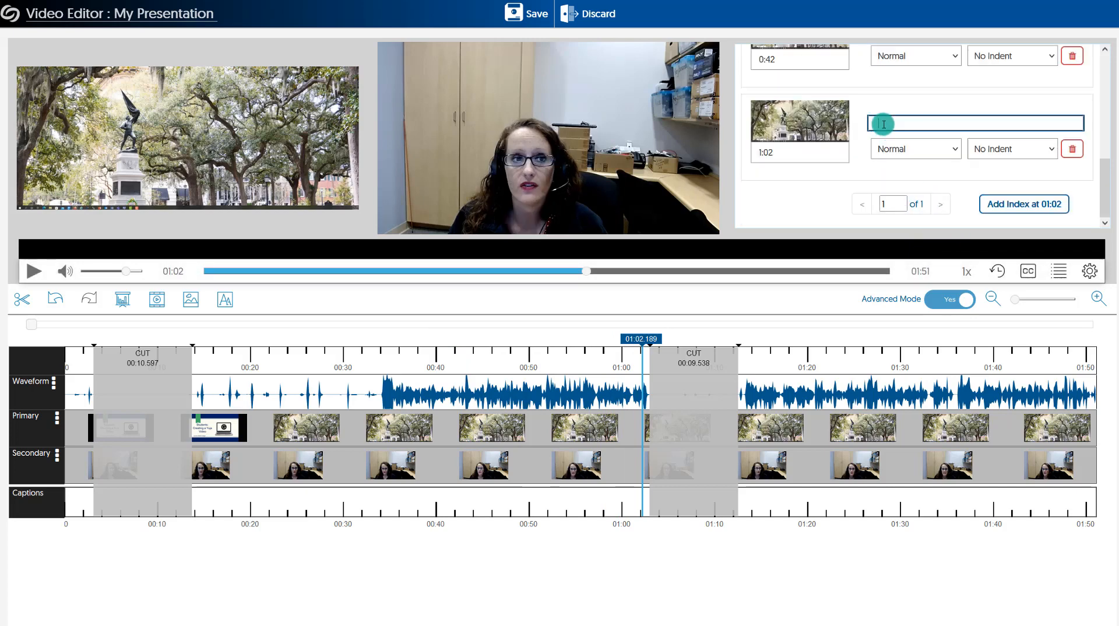
text(Qu)
text(ervi)
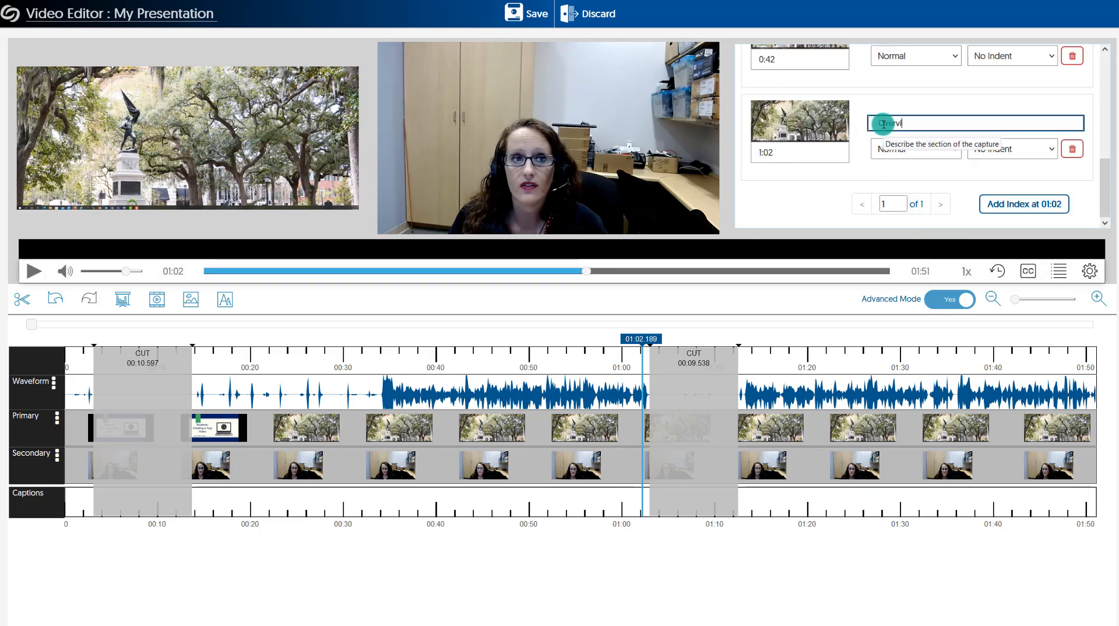
text(ew of the Kidnes)
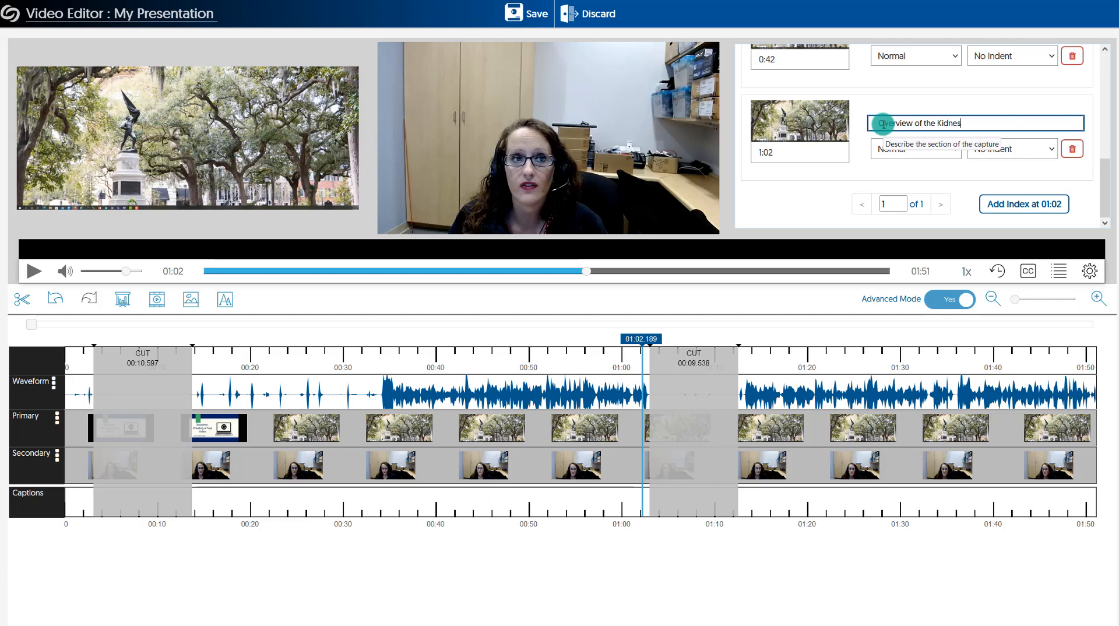
key(BackSpace)
text(ys)
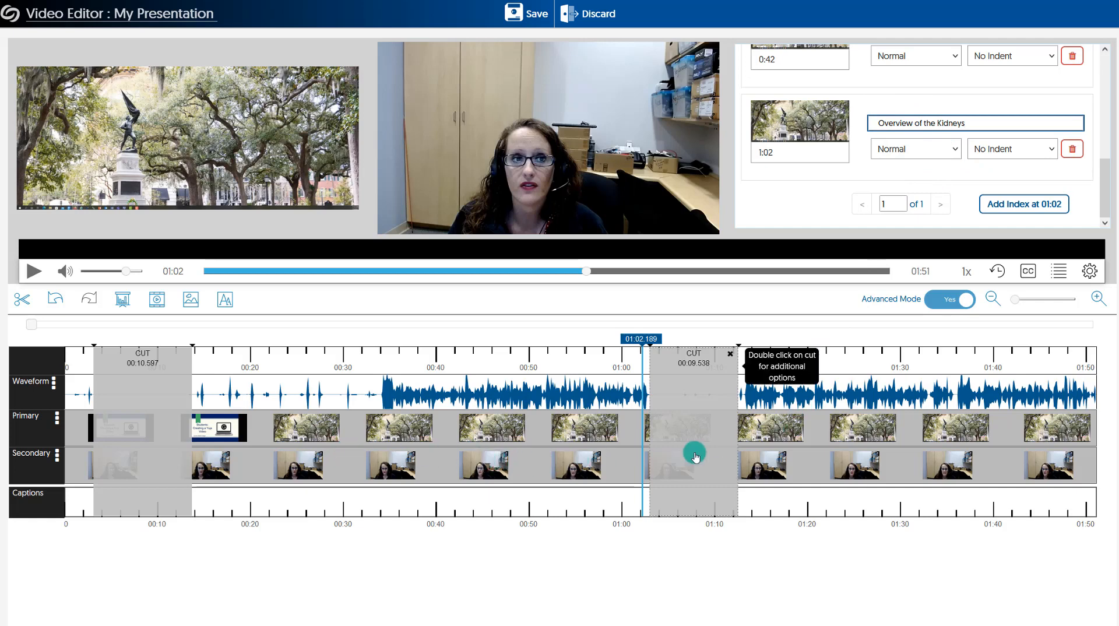
Save the edits as a new video titled My Presentation_edited
click(528, 15)
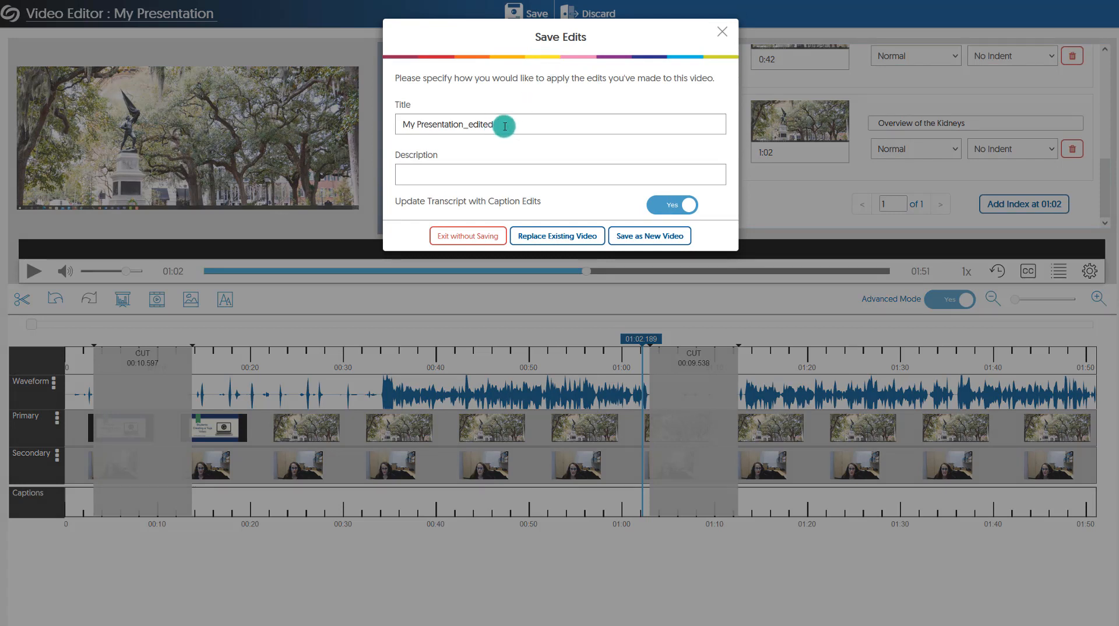
drag(505, 126, 392, 129)
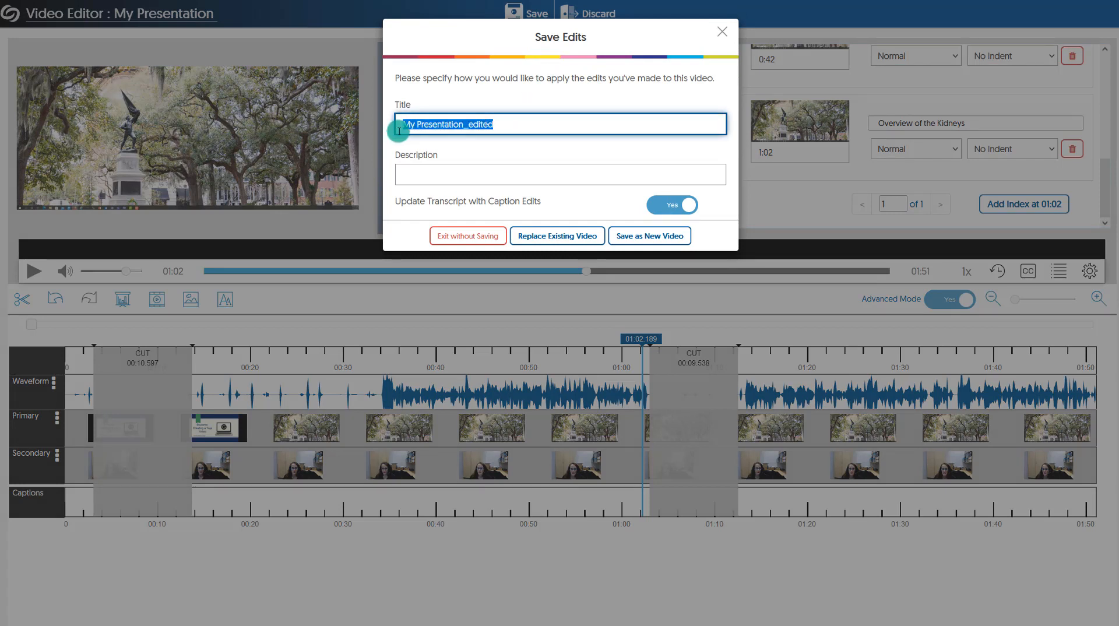
click(515, 124)
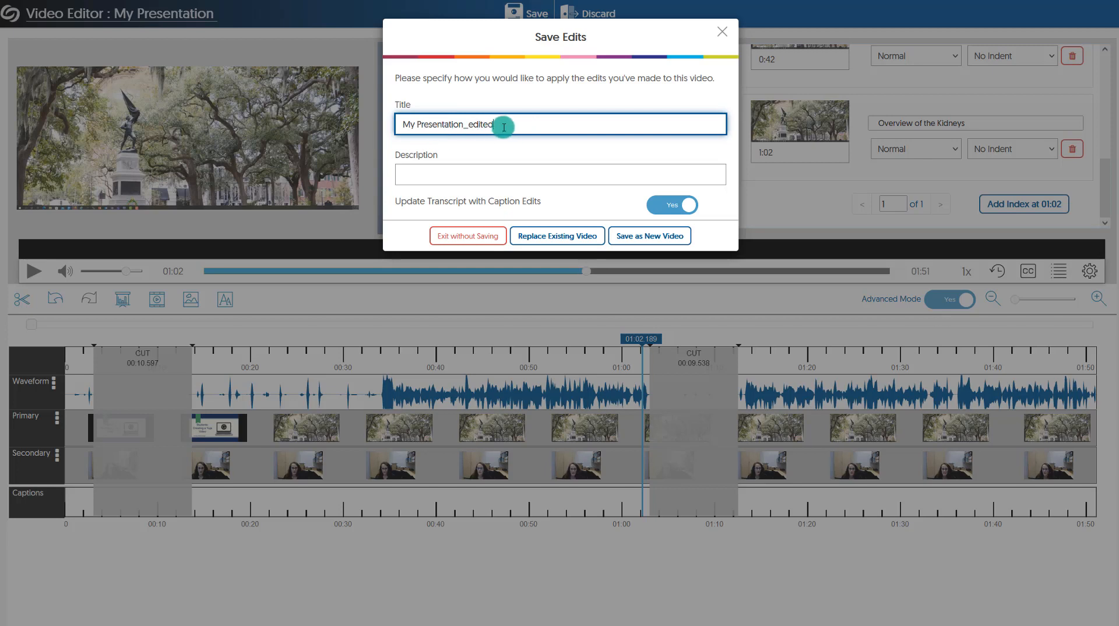
drag(500, 124, 377, 125)
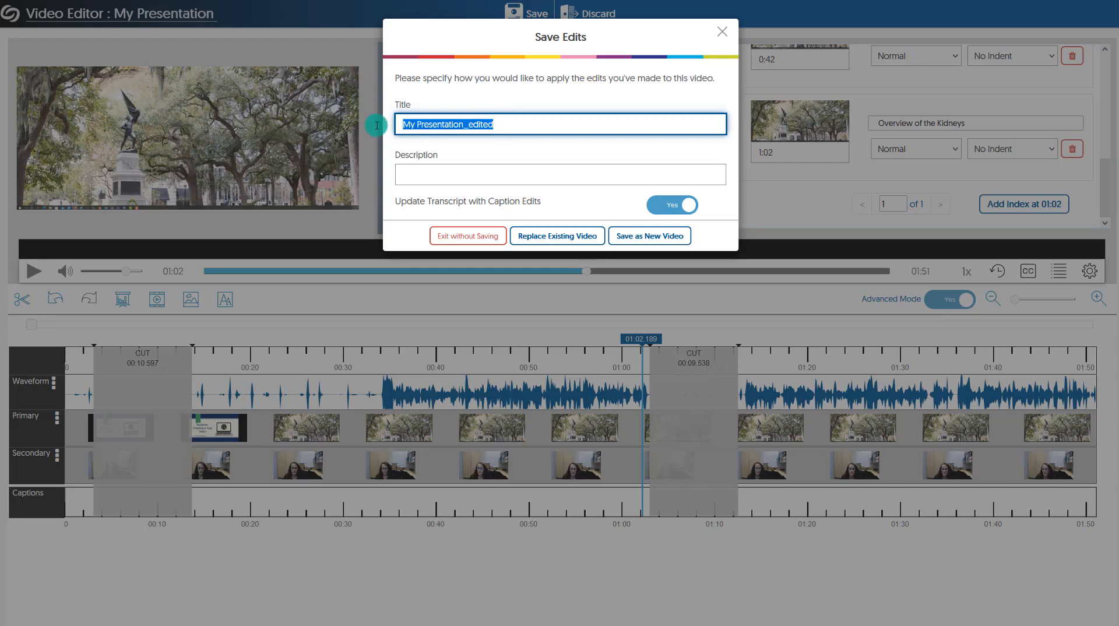
click(506, 124)
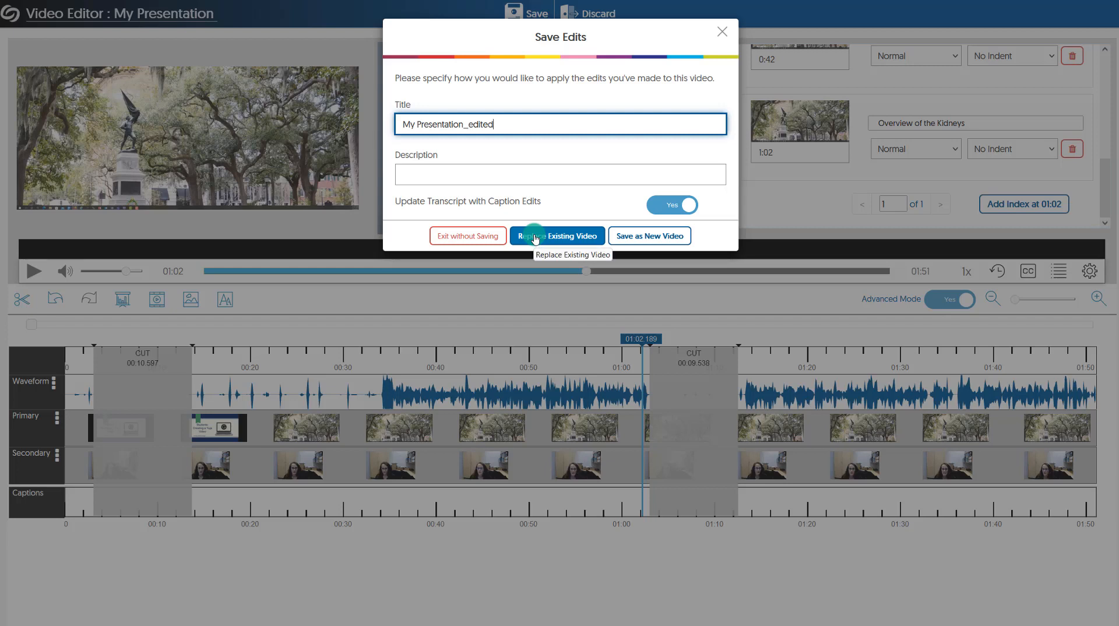
click(643, 242)
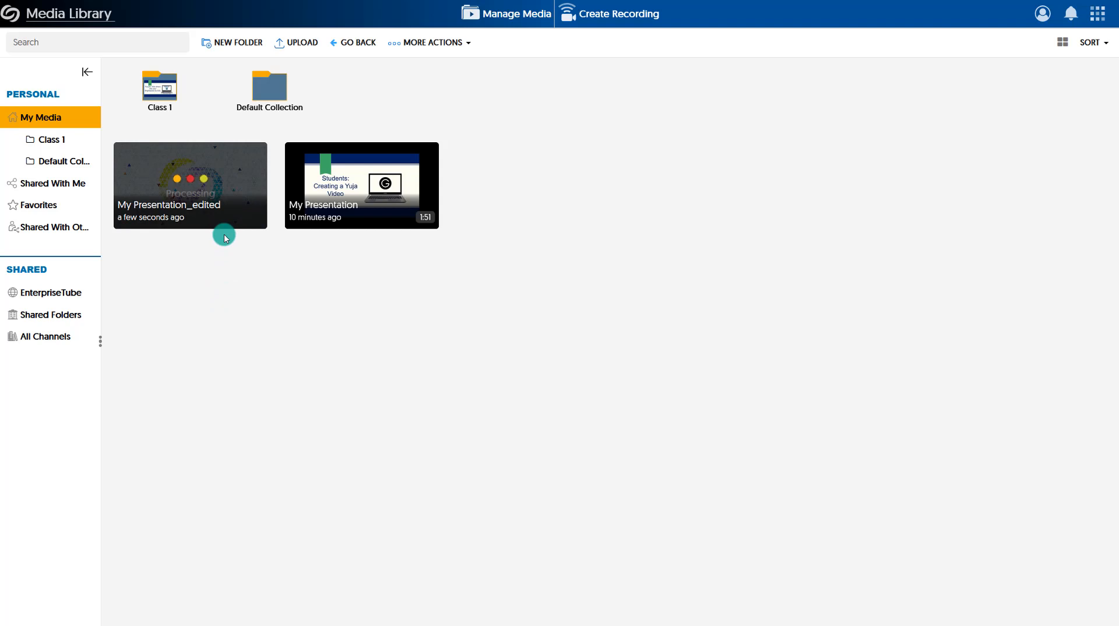
Create a video quiz for the My Presentation_edited recording and name it Presentation 1- Content Quiz
mouse_move(218, 230)
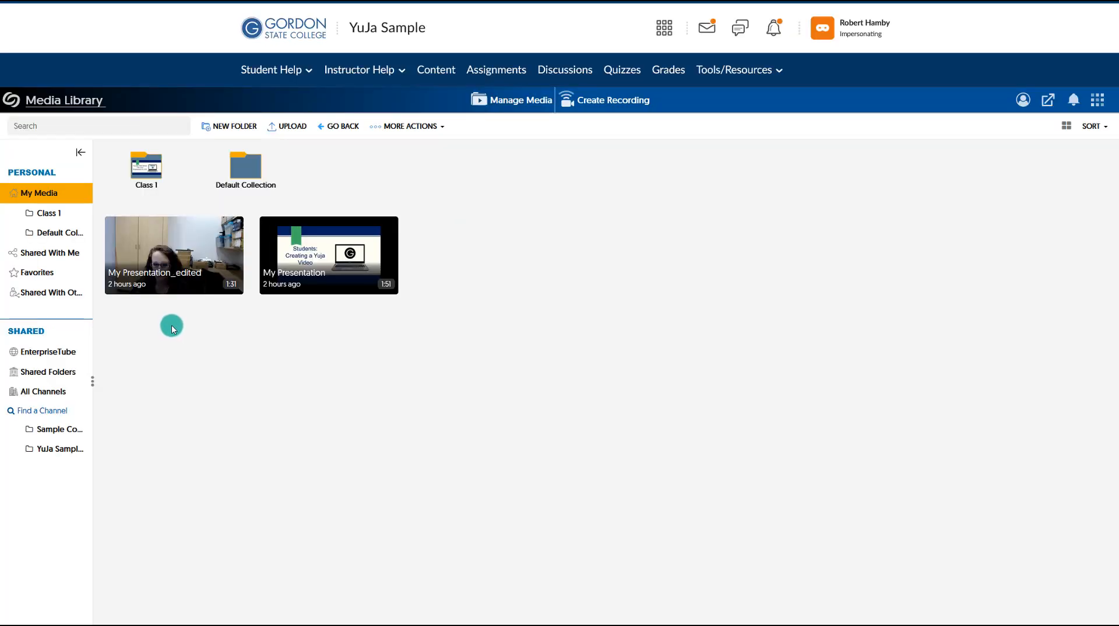
mouse_move(175, 267)
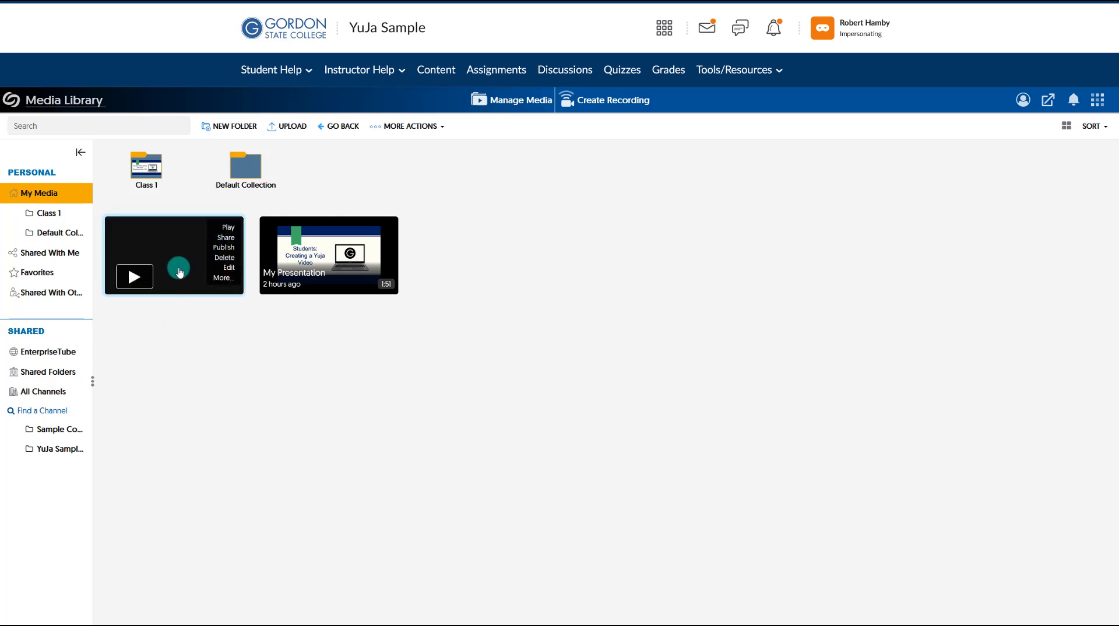
click(220, 280)
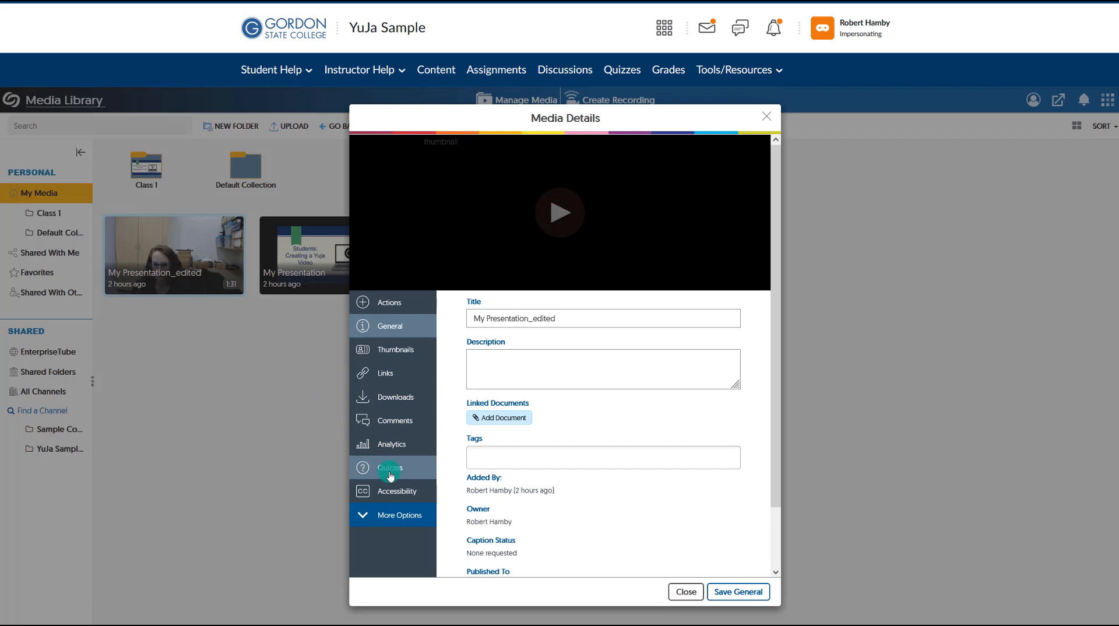
click(390, 473)
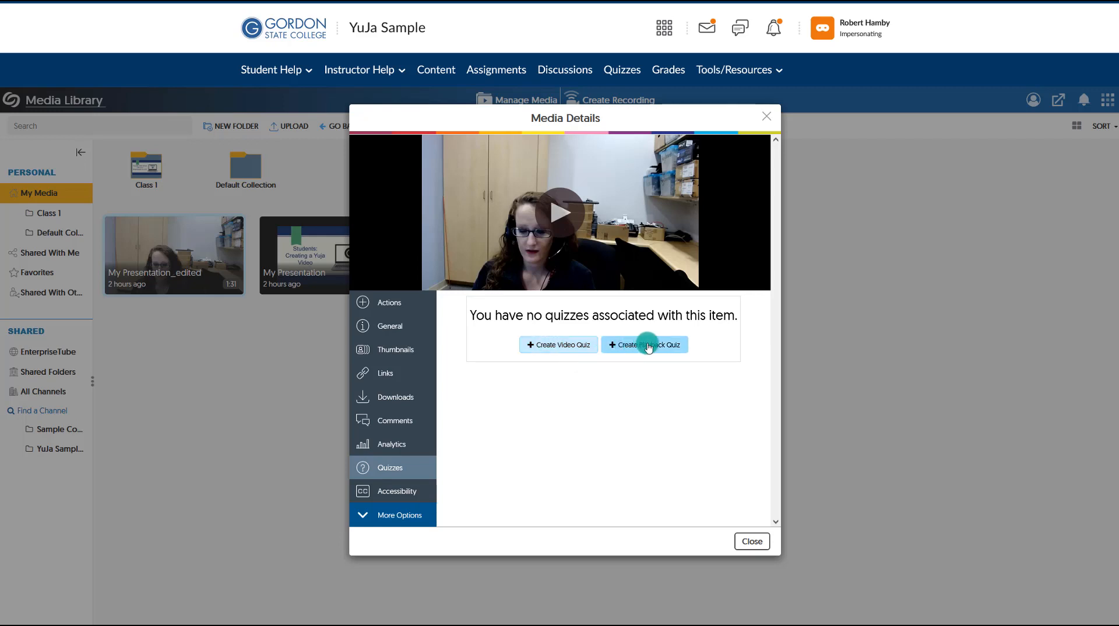
click(561, 345)
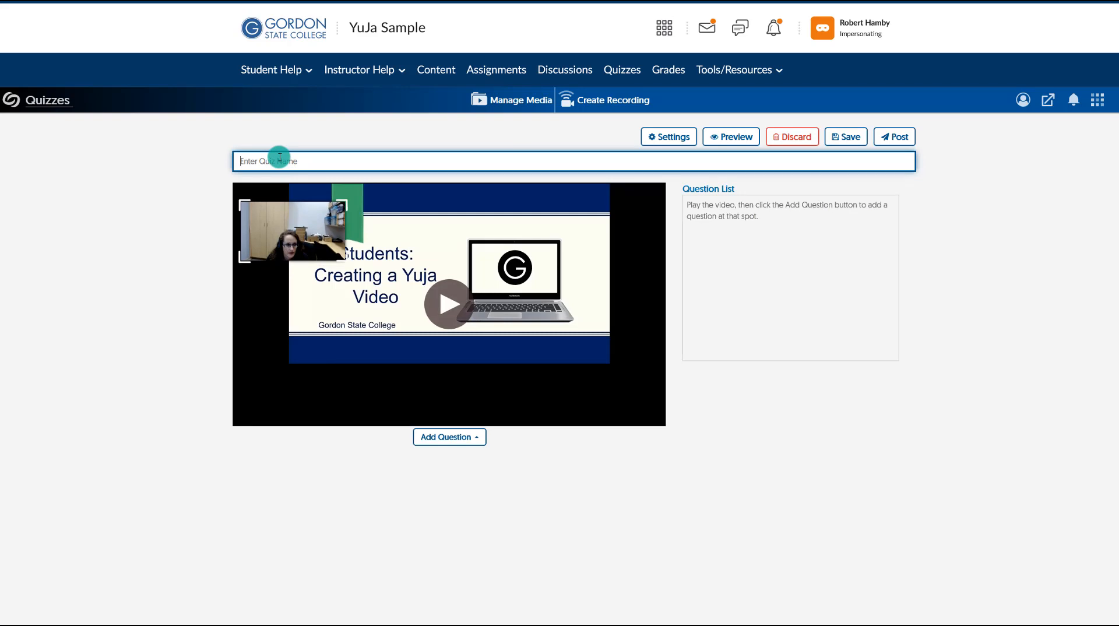
text(Presentation 1- Content Quiz)
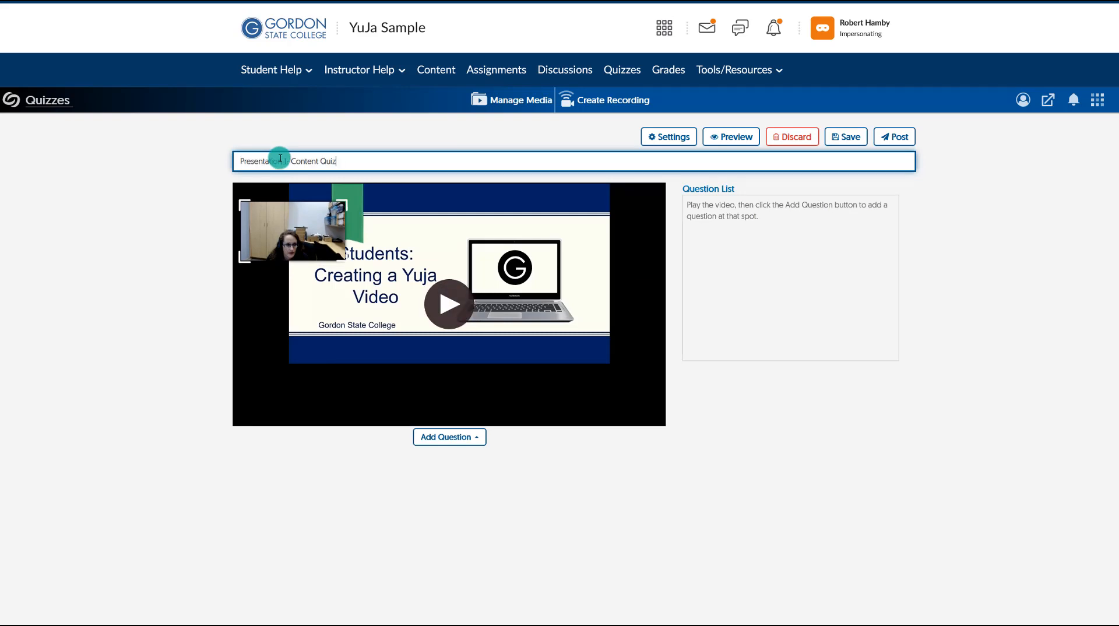
Add a Multiple Choice question at 0:09, "The image show is located in what Georgia city?", with options Augusta, Savannah and Atlanta
click(448, 304)
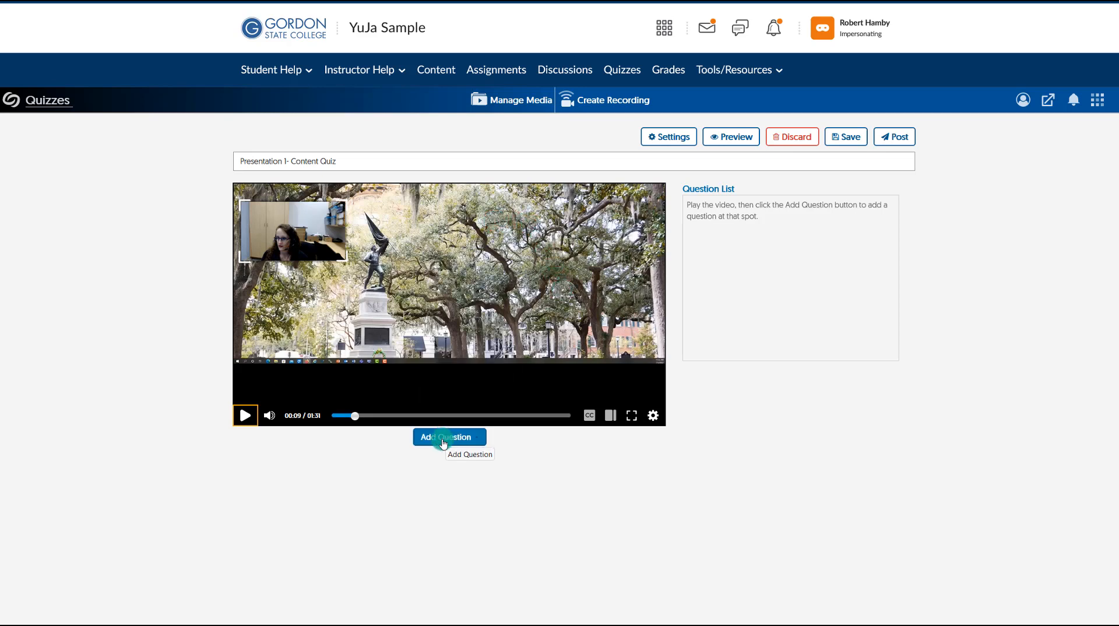
click(443, 438)
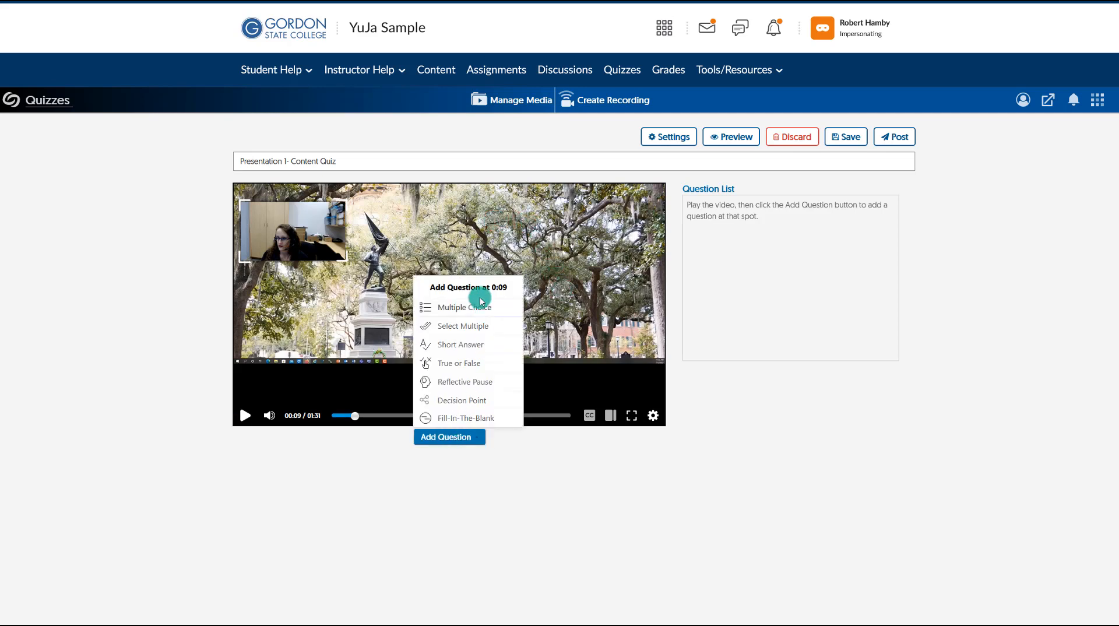
click(473, 419)
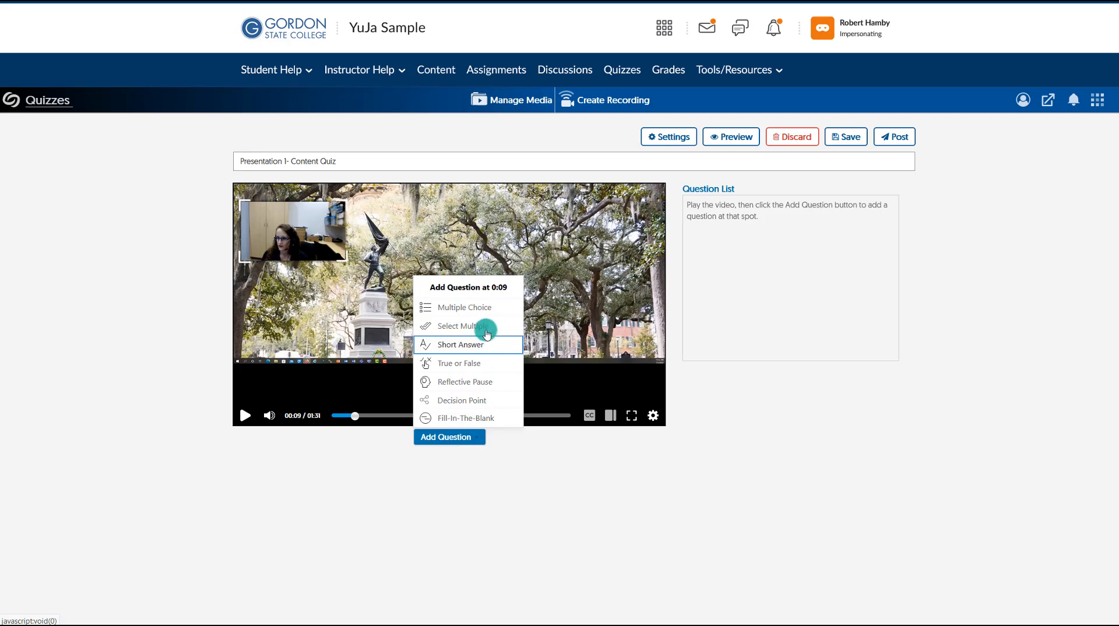
click(479, 312)
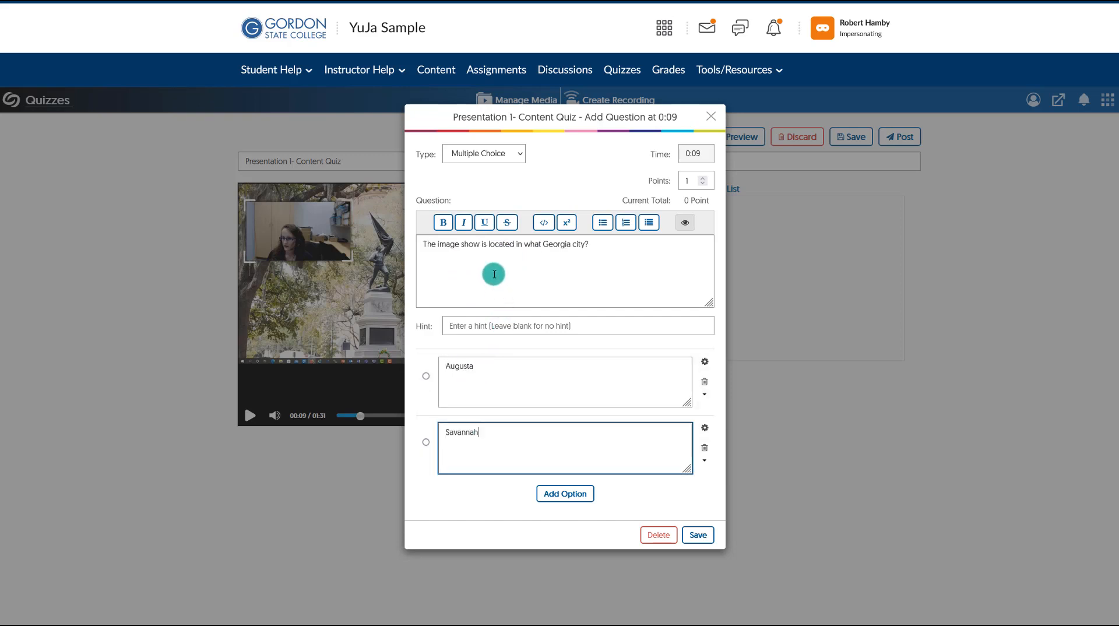
click(560, 493)
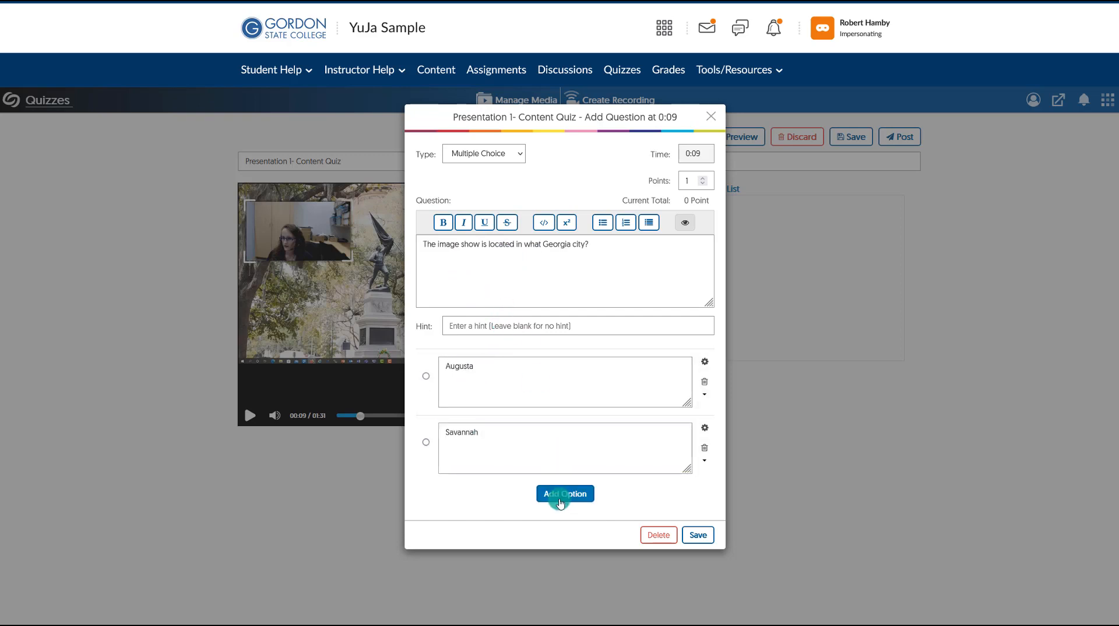
click(556, 497)
text(Atlanta)
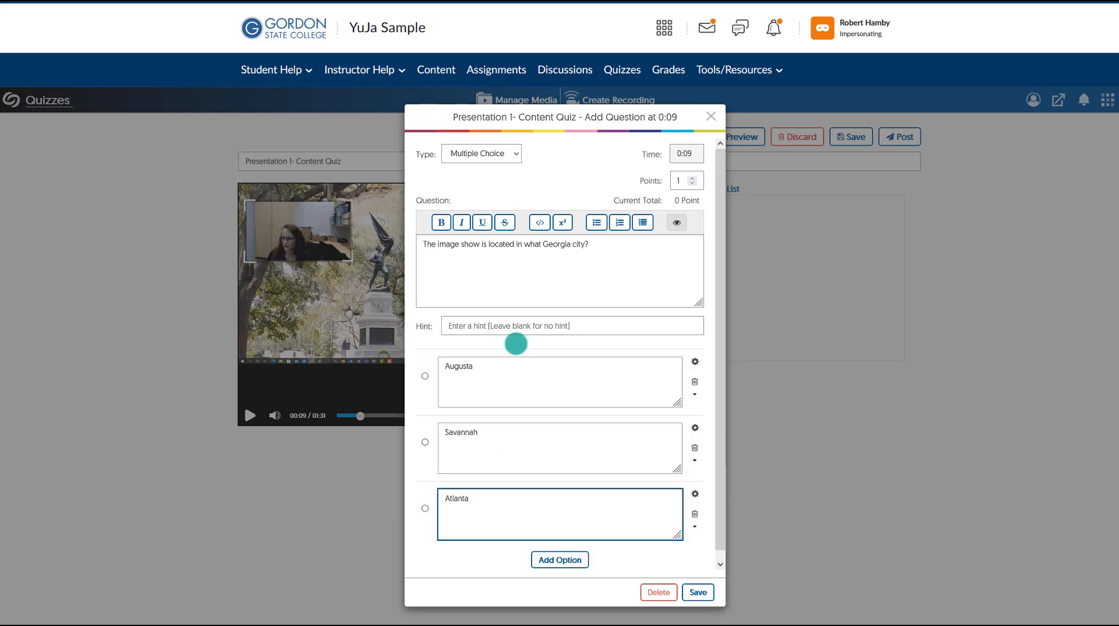
Give the question the hint "This city does have a coast." and 2 points, mark Savannah as correct, and save it
click(483, 328)
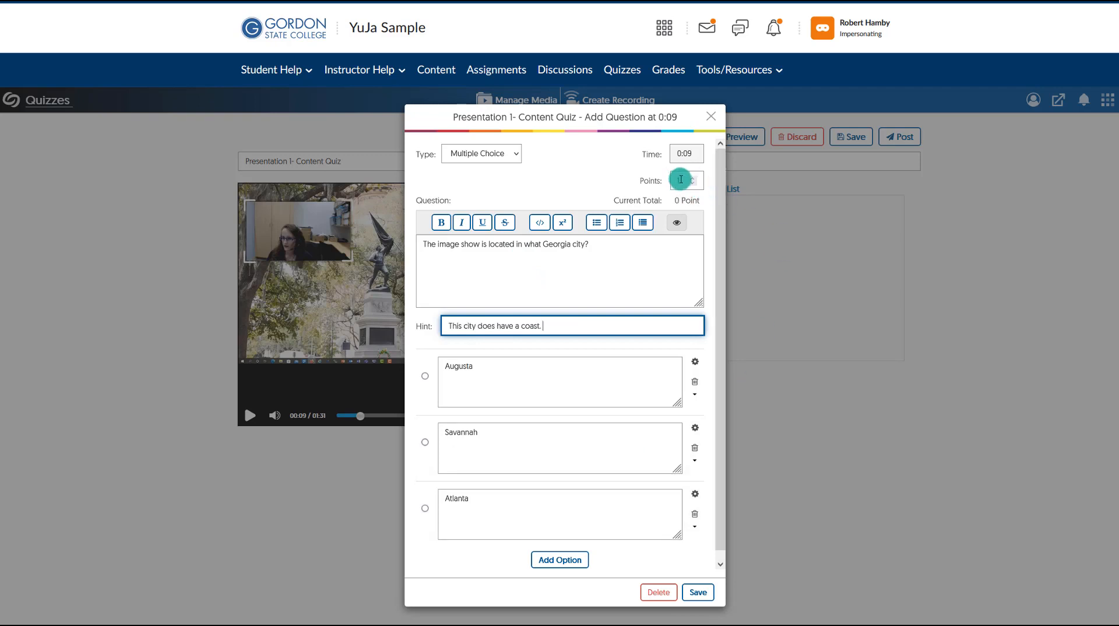
click(677, 180)
text(2)
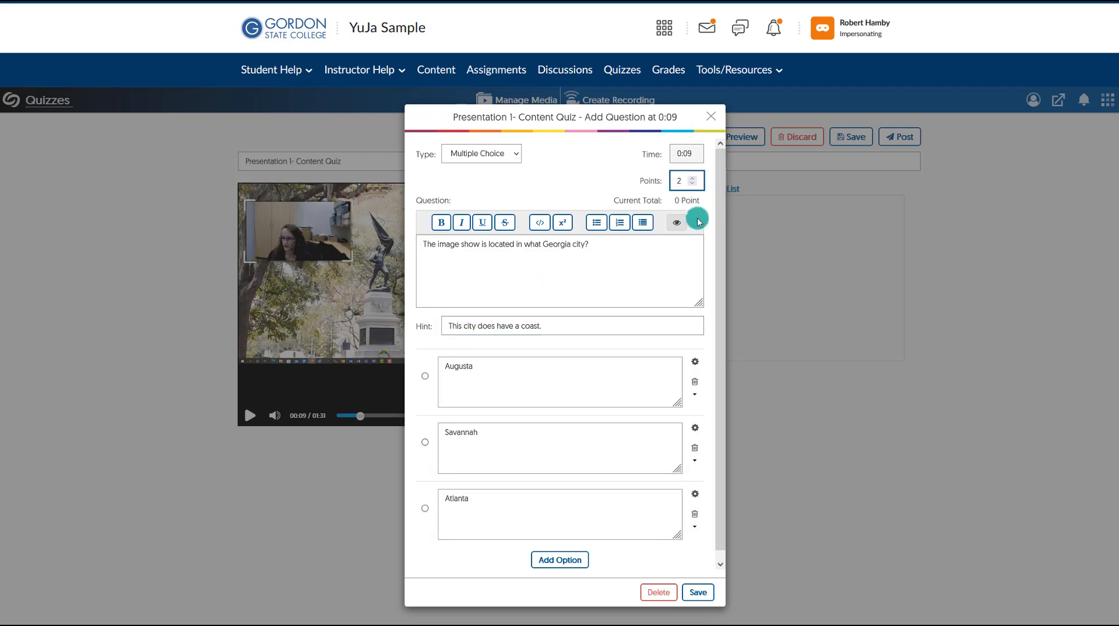
click(702, 597)
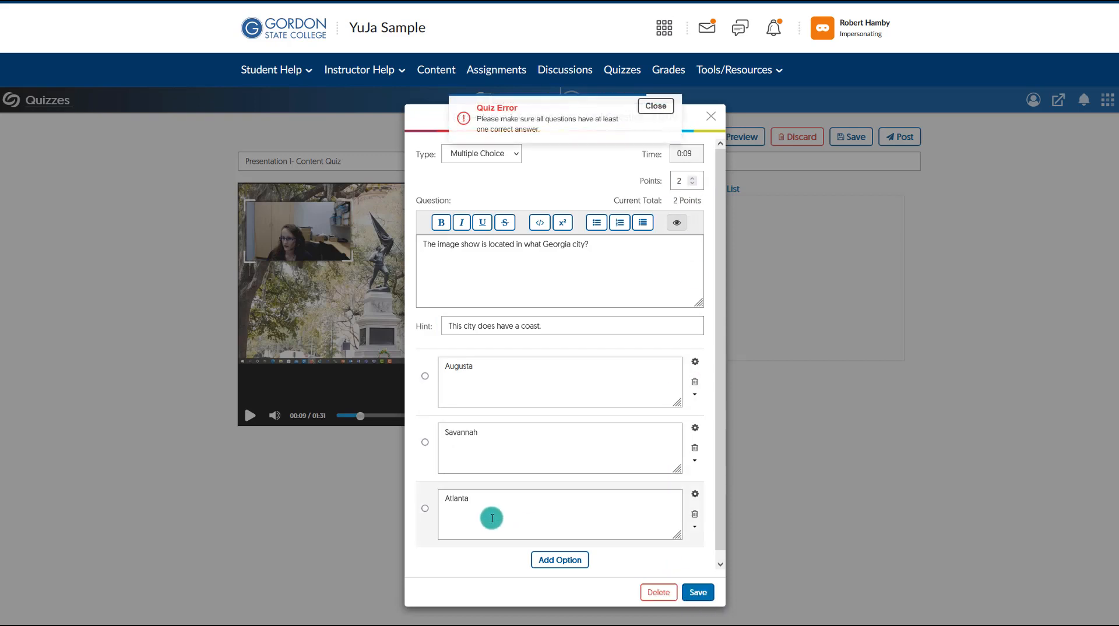
click(426, 444)
click(698, 592)
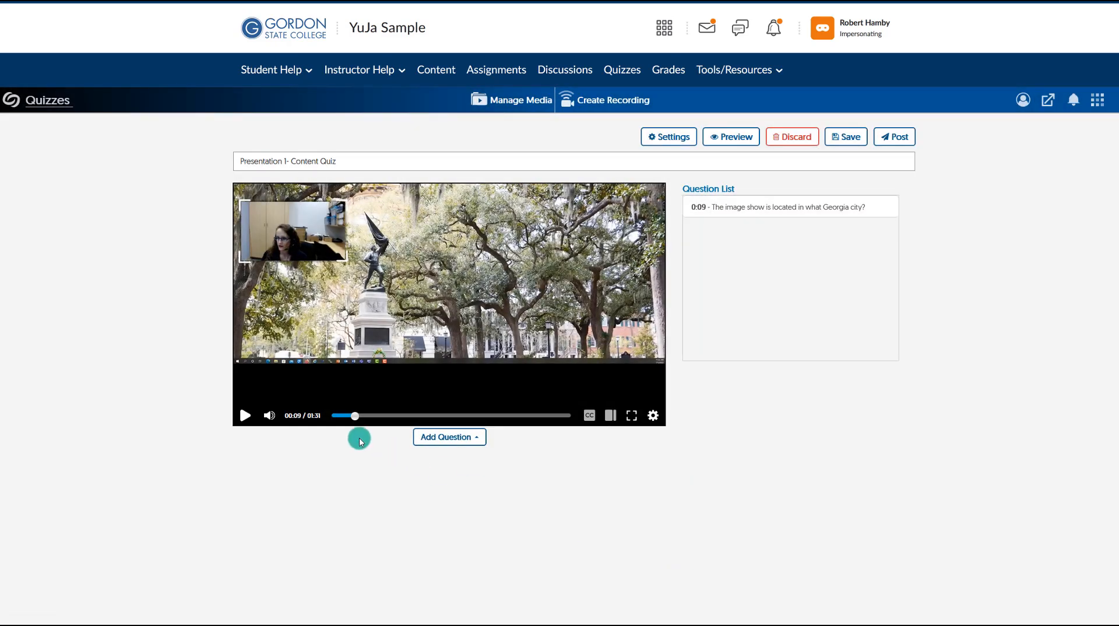
Add a Select Multiple question at 0:15, "What is not true about Savannah, Georgia?", with options squares layout, founded by James Oglethorpe, founded after the Civil War
click(369, 416)
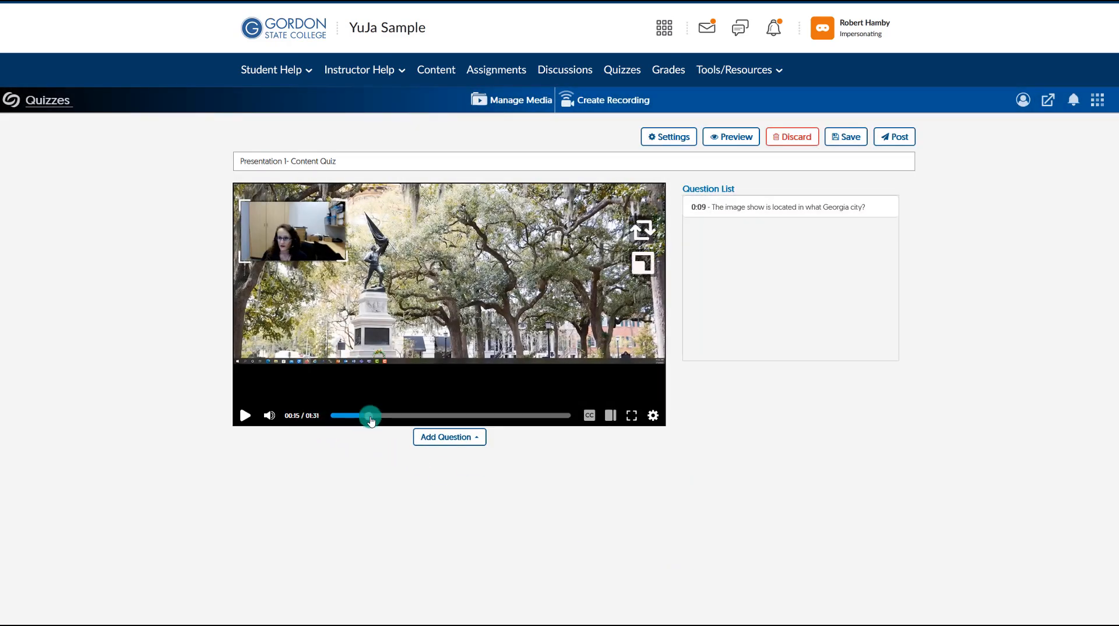
click(433, 441)
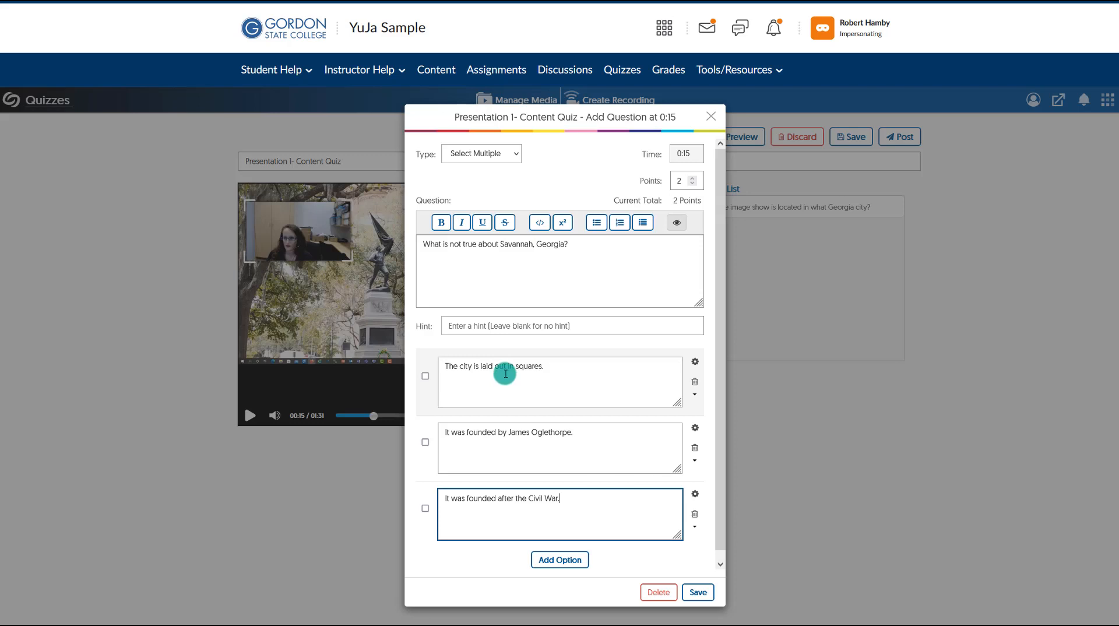
Mark "The city is laid out in squares." and "It was founded by James Oglethorpe." as correct, and save the question
click(425, 376)
click(425, 442)
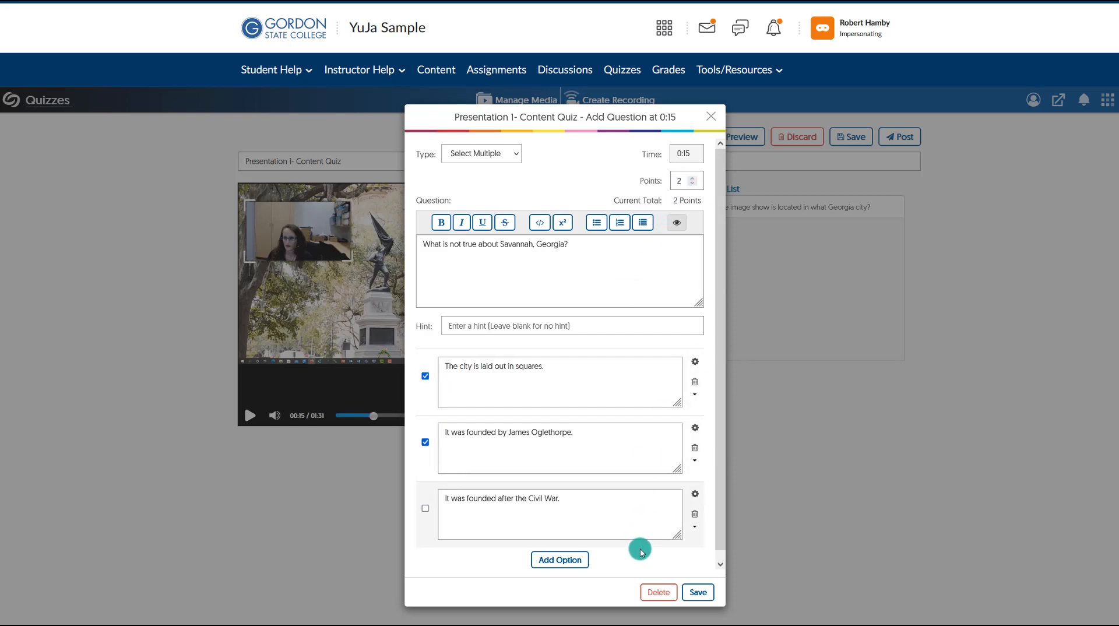
click(704, 597)
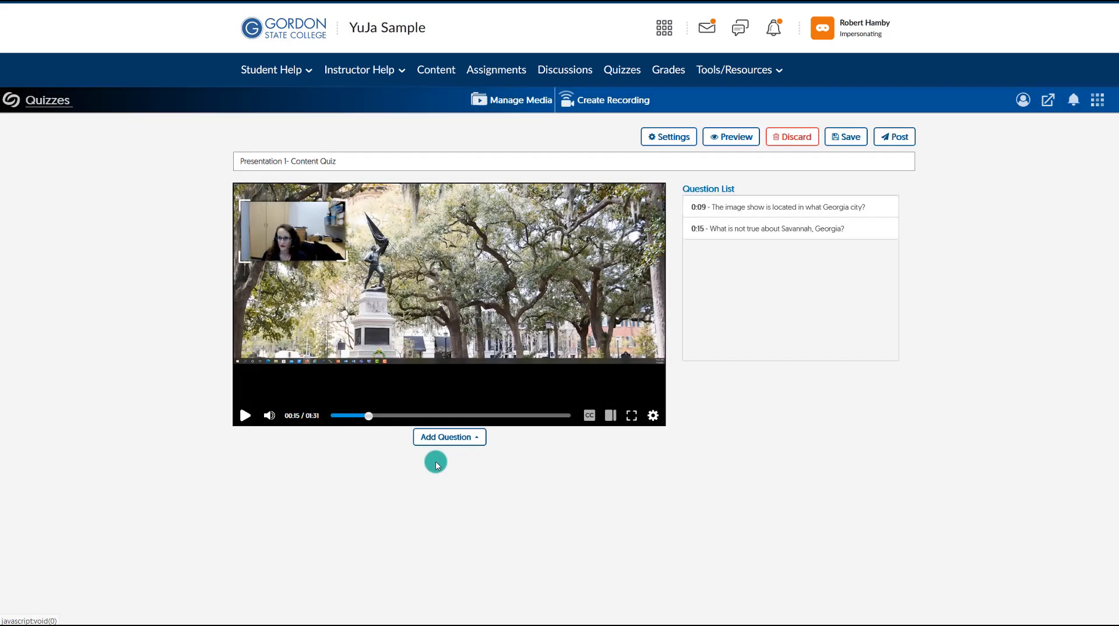
Add a Fill-In-The-Blank question at 0:54 reading "[Blank1] moss hangs from the trees in Savannah."
click(387, 416)
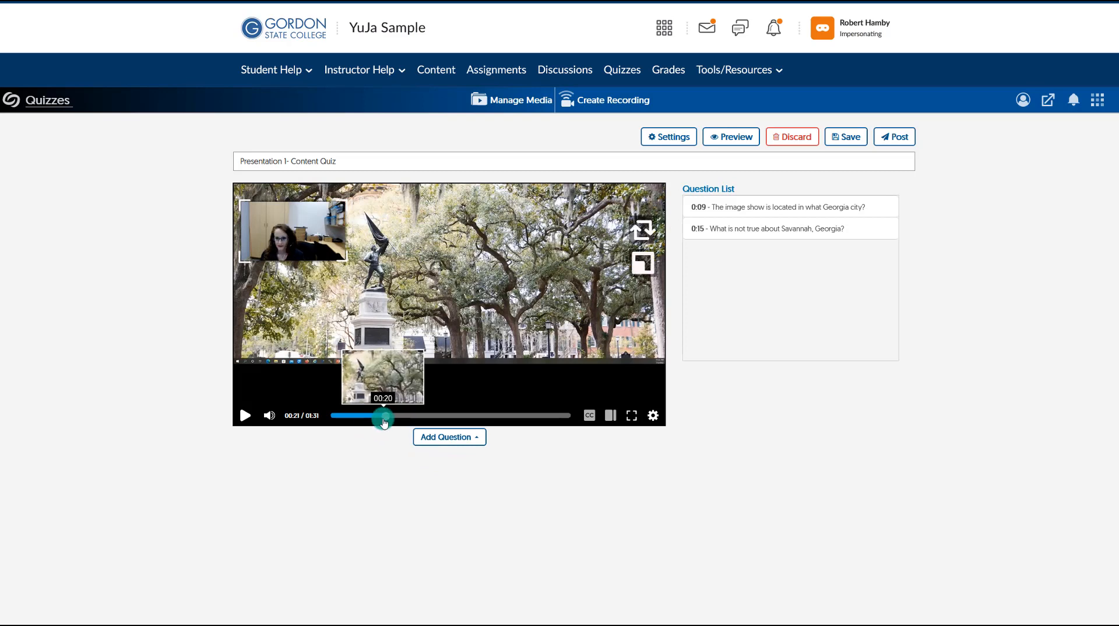
click(425, 416)
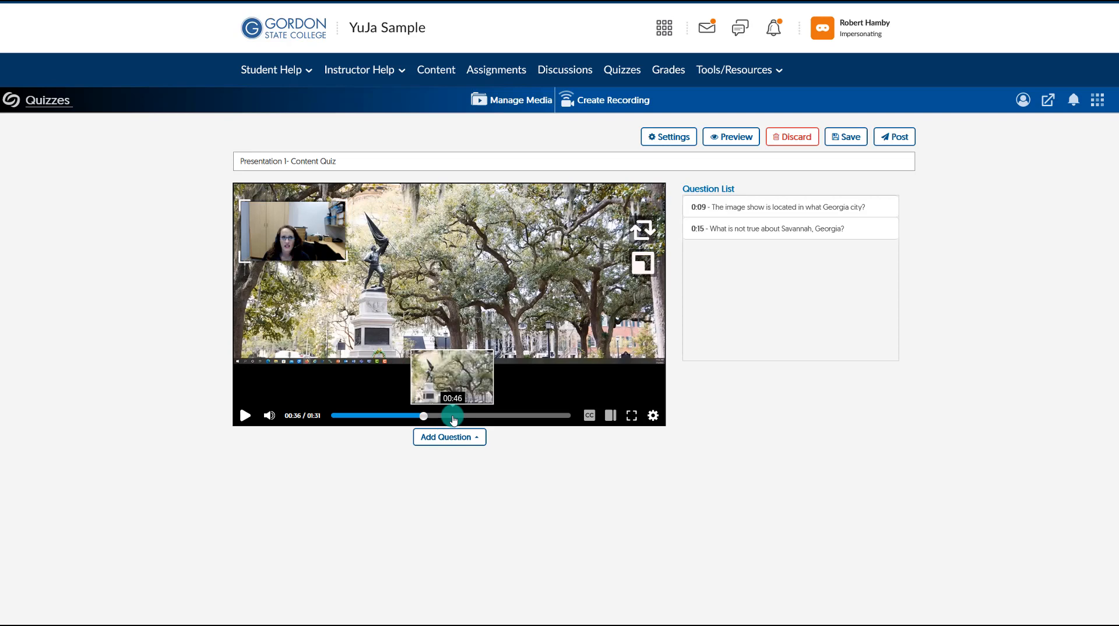
click(473, 416)
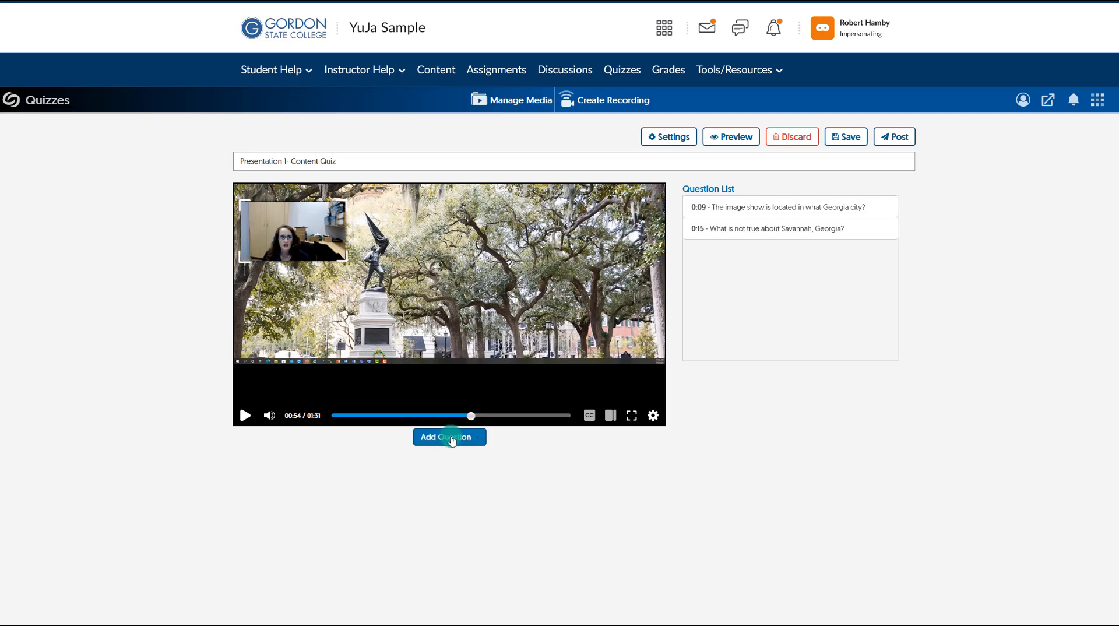
click(450, 436)
click(456, 420)
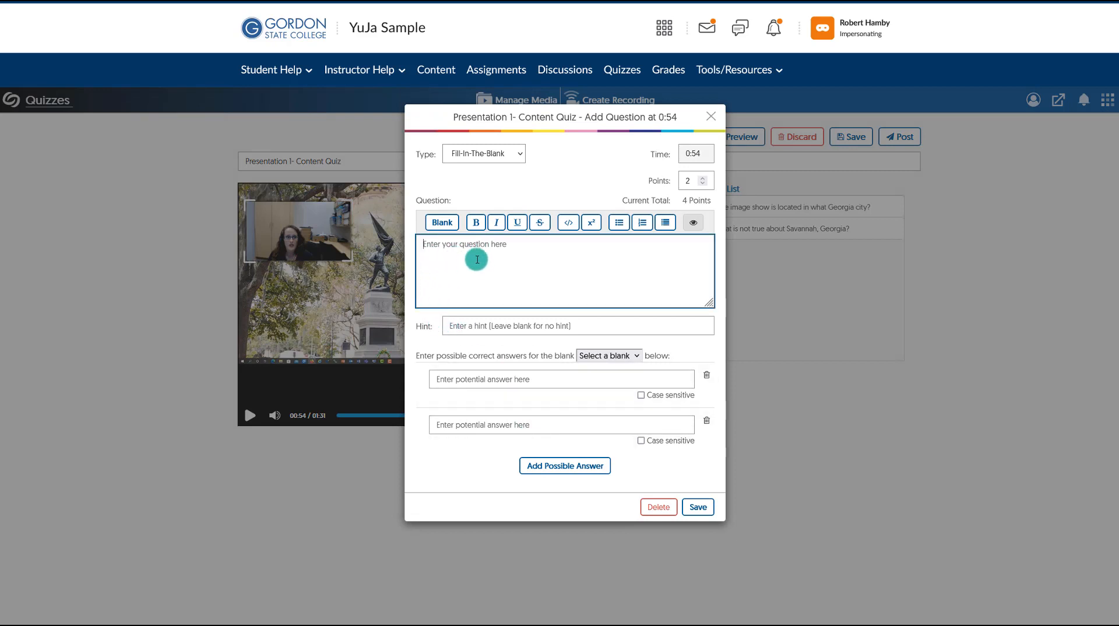
click(444, 226)
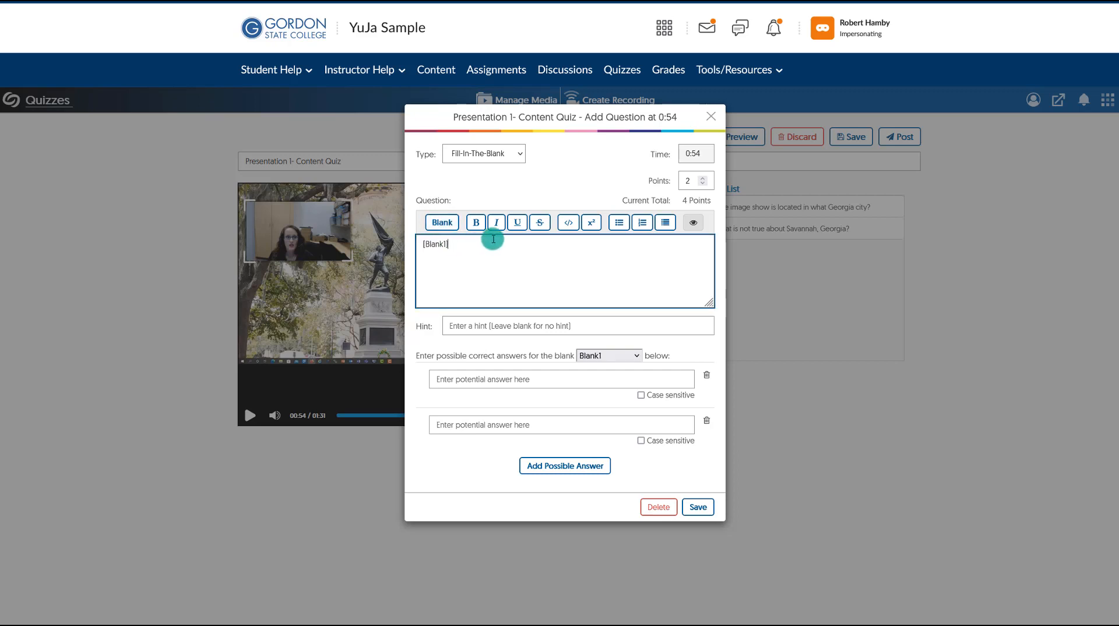
text(moss hangs from the trees in Savannah.)
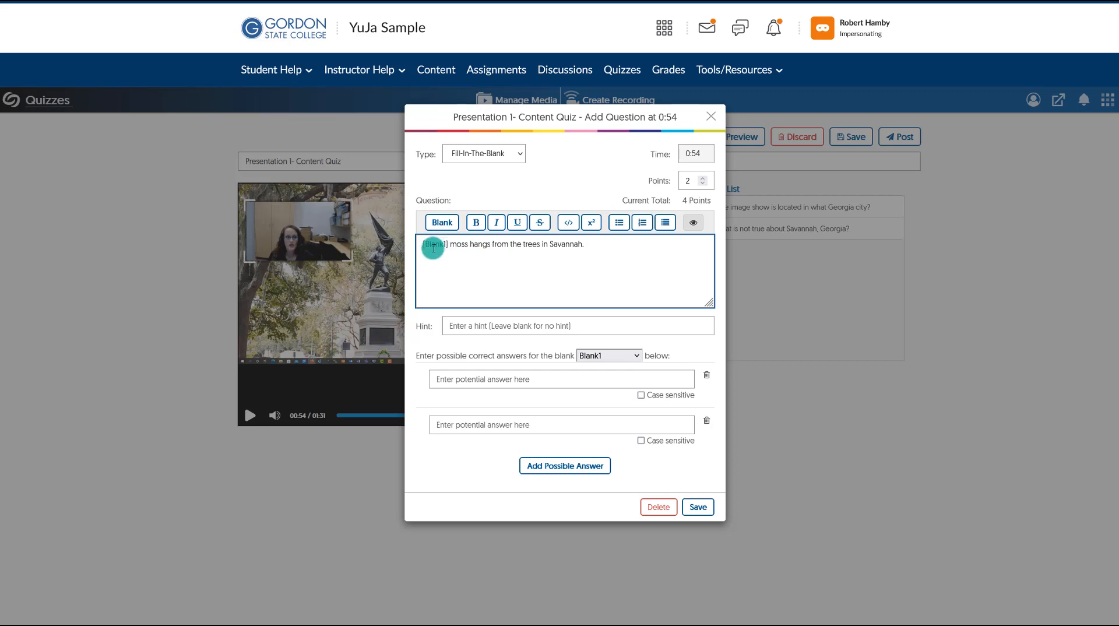
Set Spanish as the accepted answer for Blank1, remove the empty second answer, and save the question
click(489, 380)
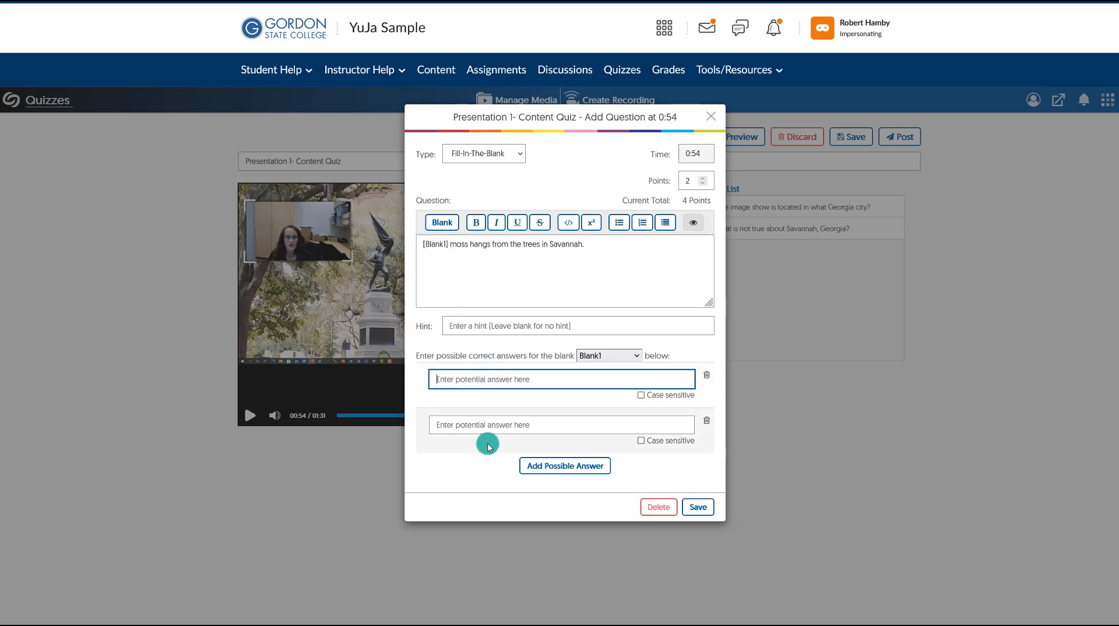
text(Spanish)
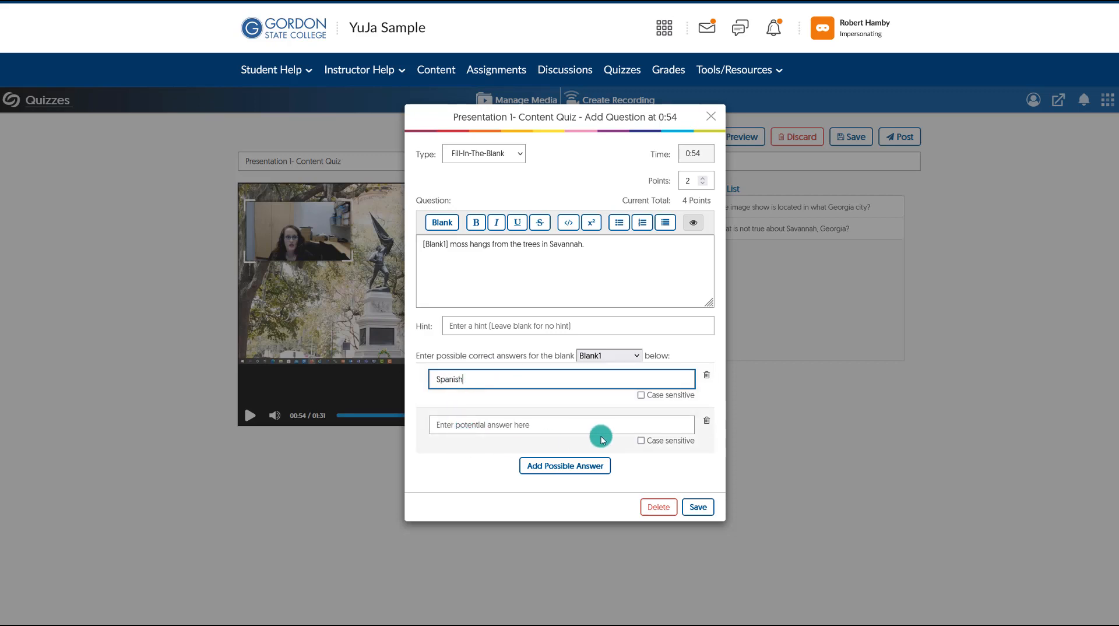
click(706, 421)
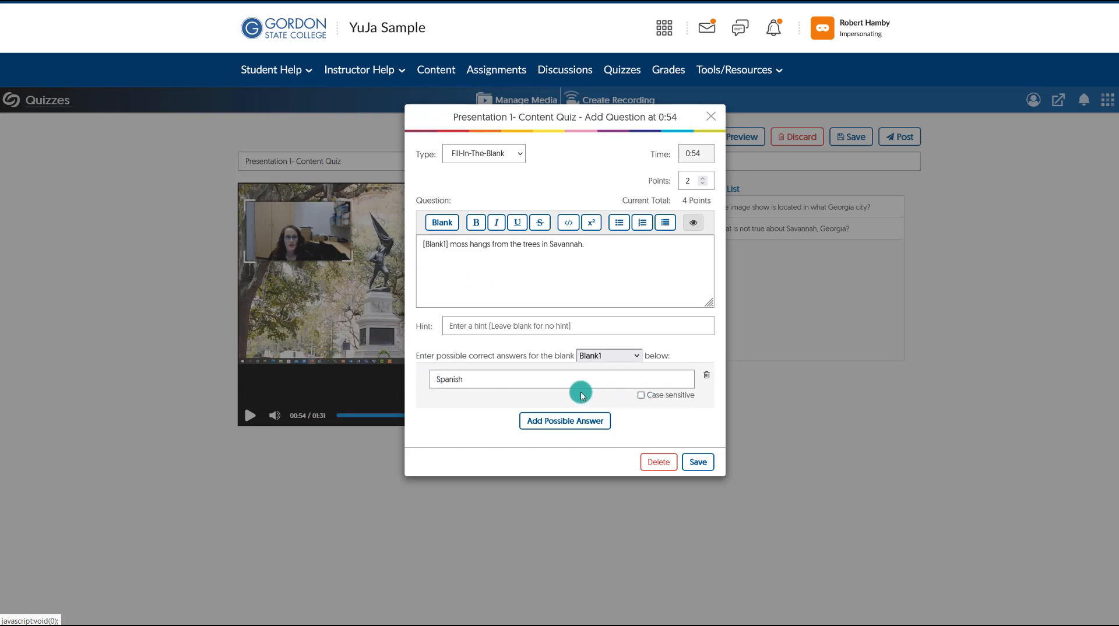
click(698, 463)
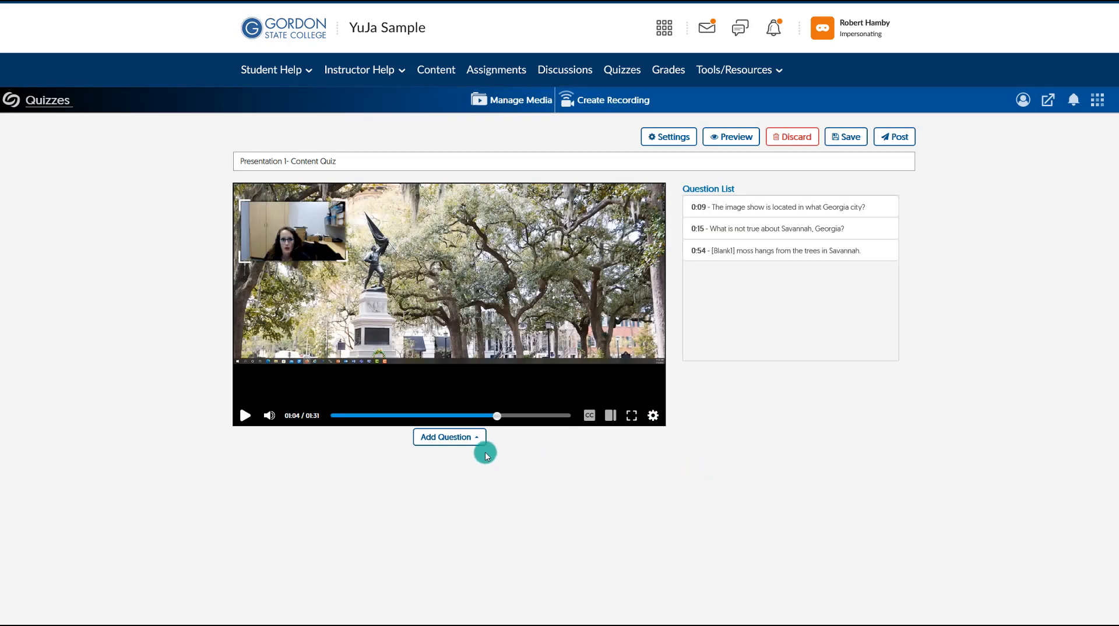
Add and save a Short Answer question at 1:04, "What did you like best about your trip to Savannah?"
click(458, 438)
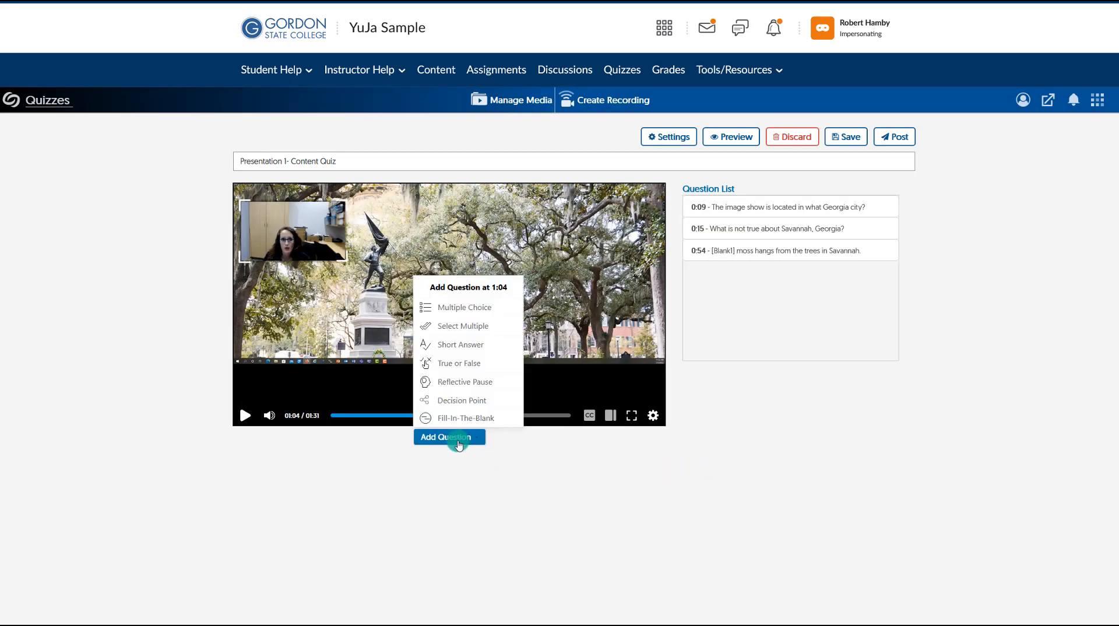
click(460, 344)
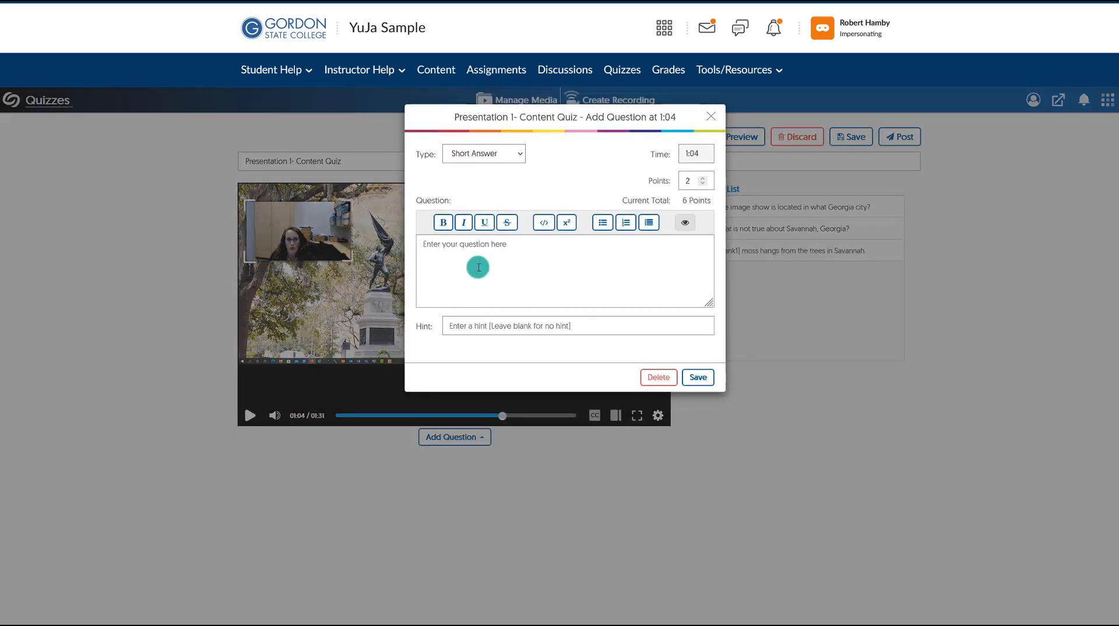
click(477, 262)
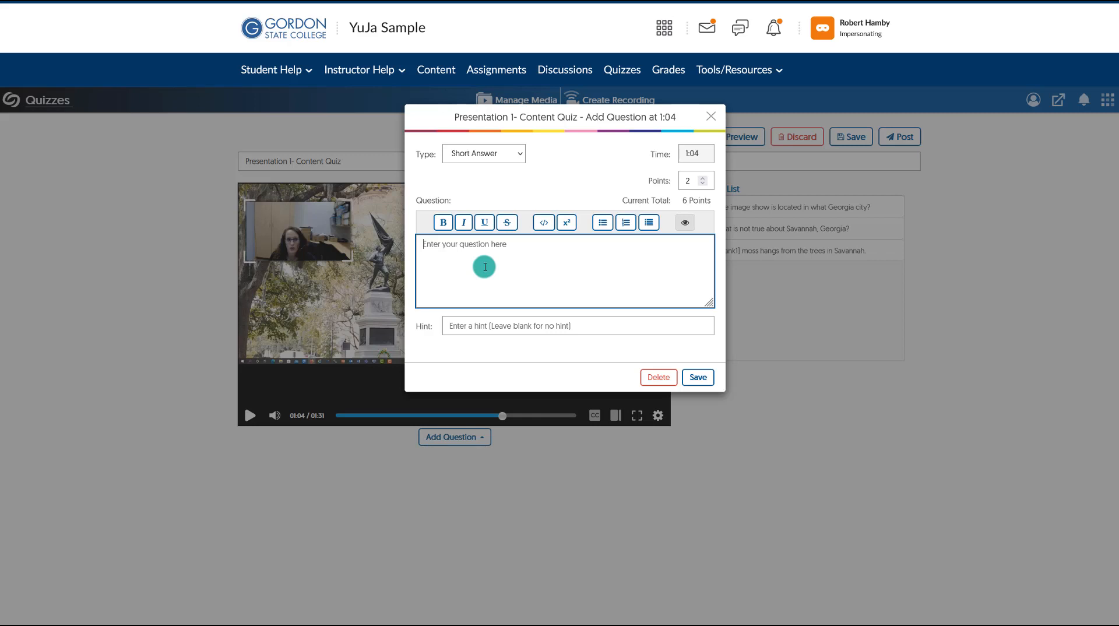
text(What did you like best about your trip to Savannah?)
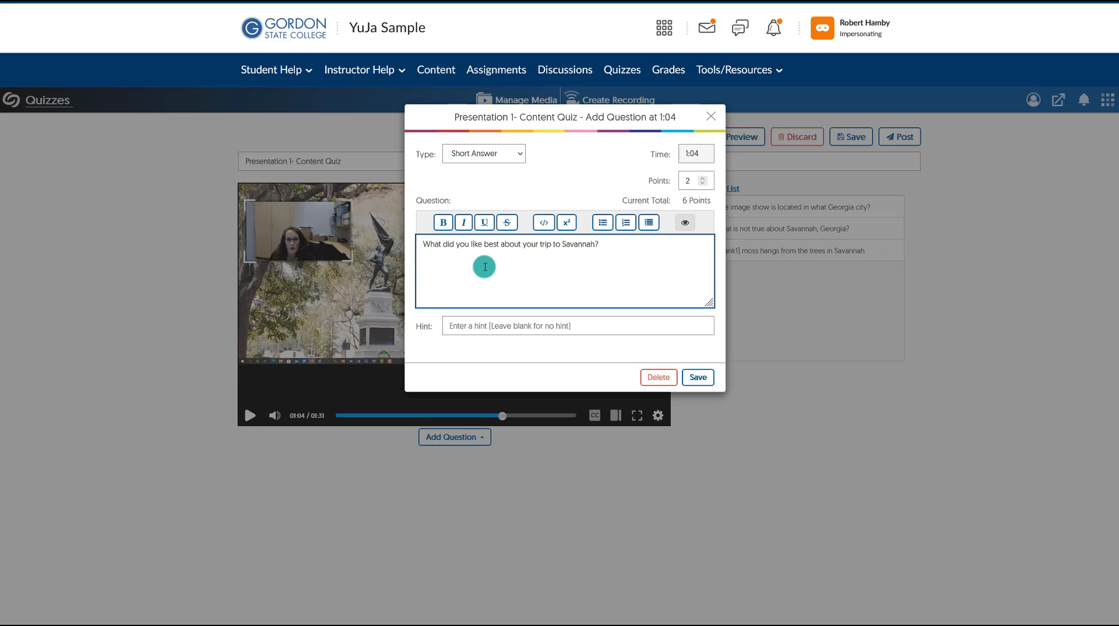
click(697, 378)
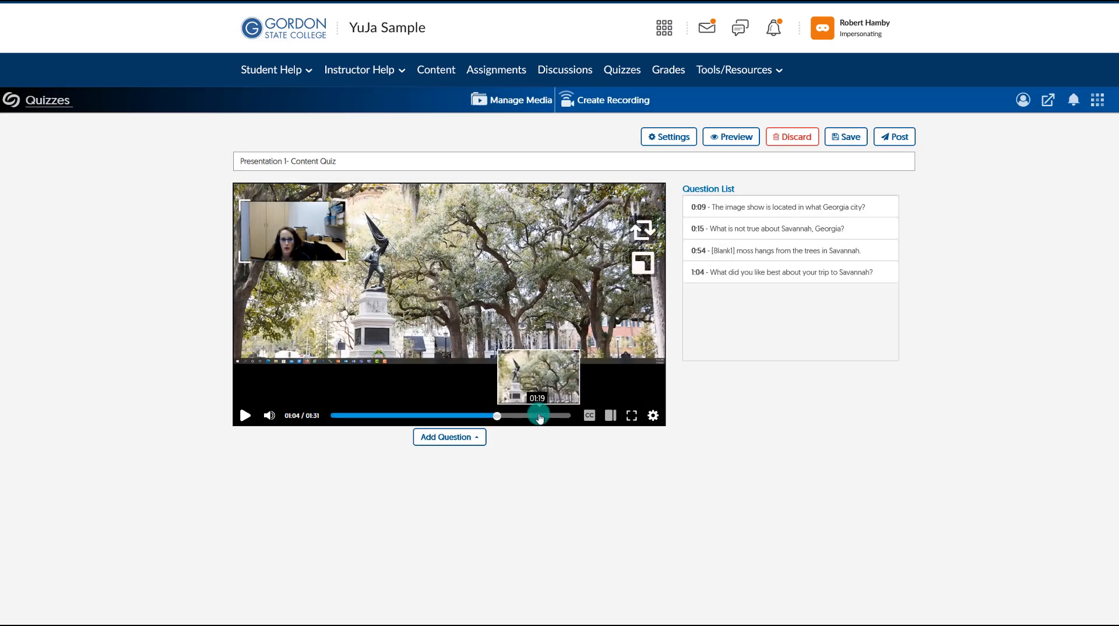
Start a Reflective Pause question at 1:19 in the video
click(538, 416)
click(446, 436)
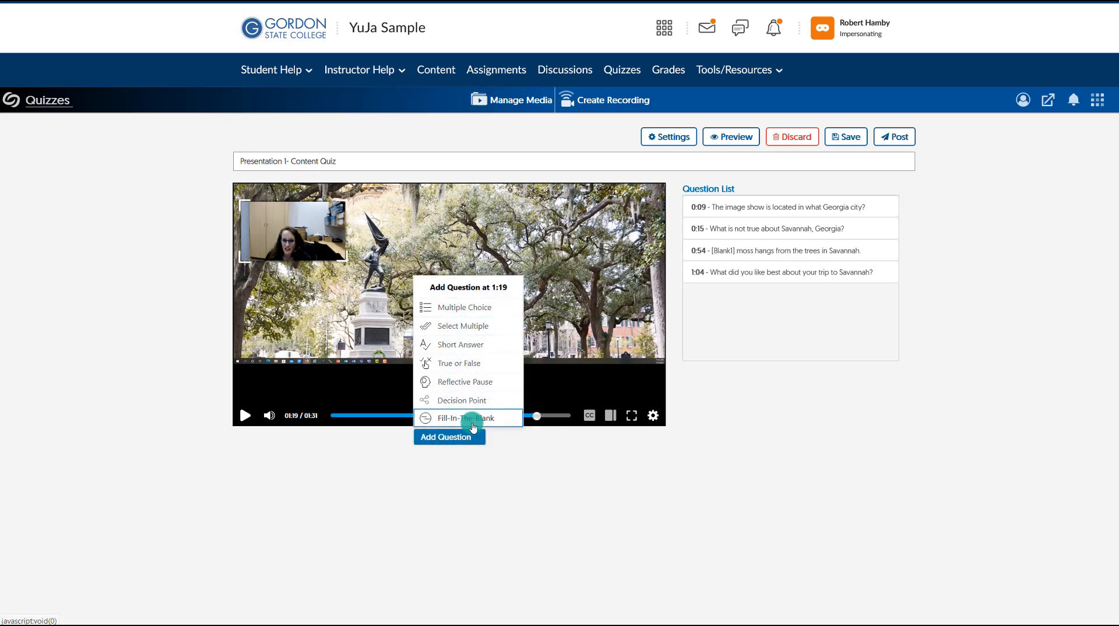
click(470, 389)
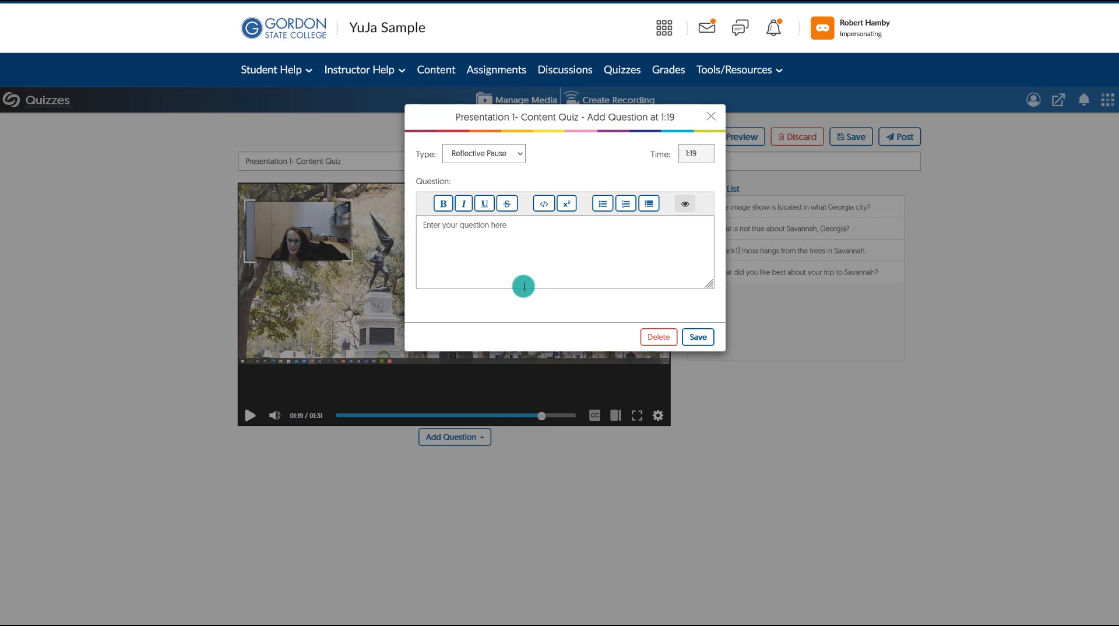
Enter "Think about all the beautiful elements of Savannah that you have learned about in this video. What do you think is the most noteworthy?" and save
click(524, 286)
text(Think about all the beautiful elements of Savannah that you have learned about in this video. What do you think is the most noteworthy?)
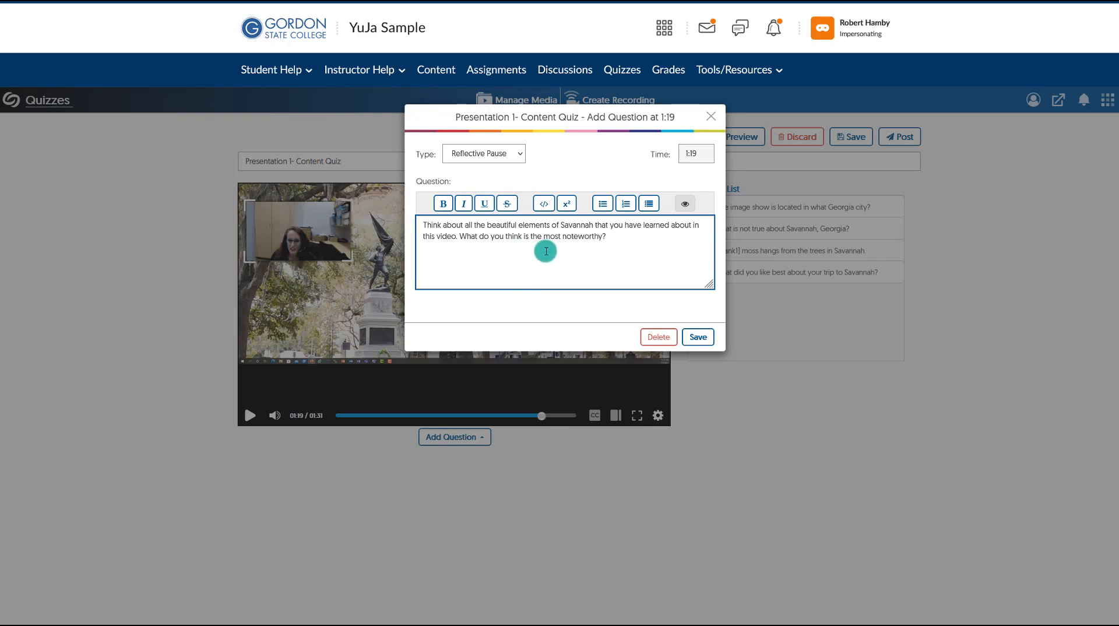
click(697, 338)
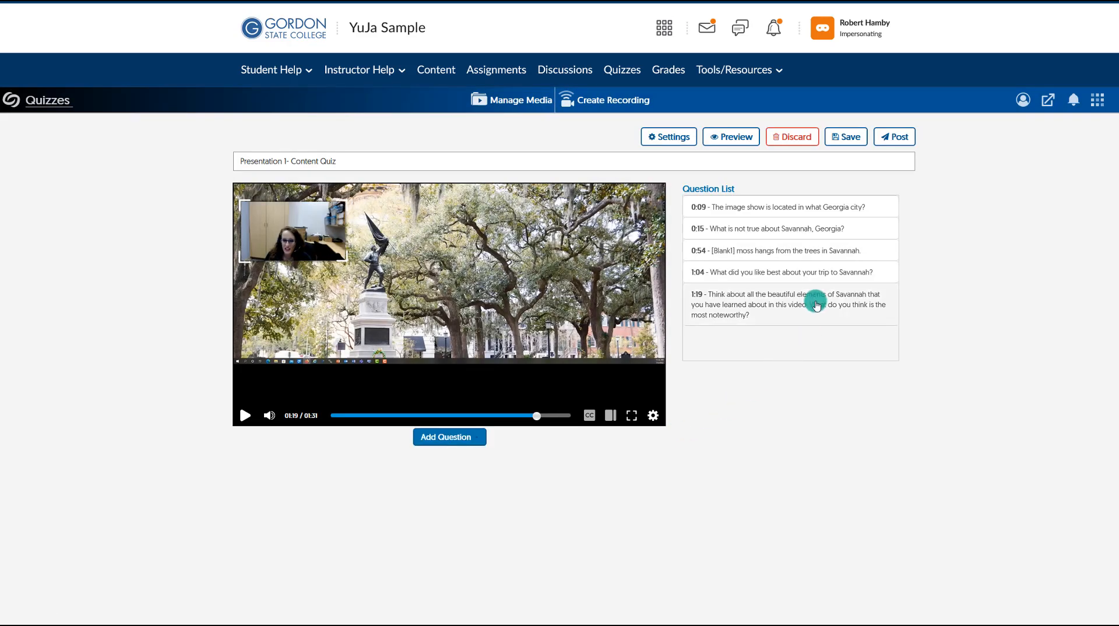
Turn on Disable Fast Forwarding and Provide Answer Right Away in the quiz settings, and save both the settings and the quiz
click(846, 140)
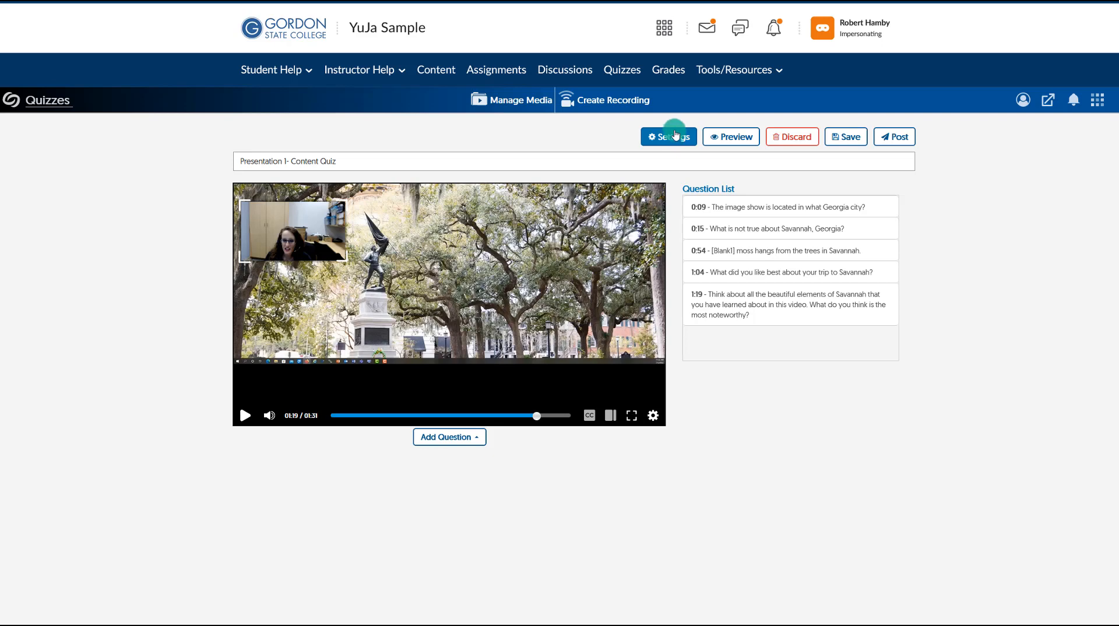
click(676, 138)
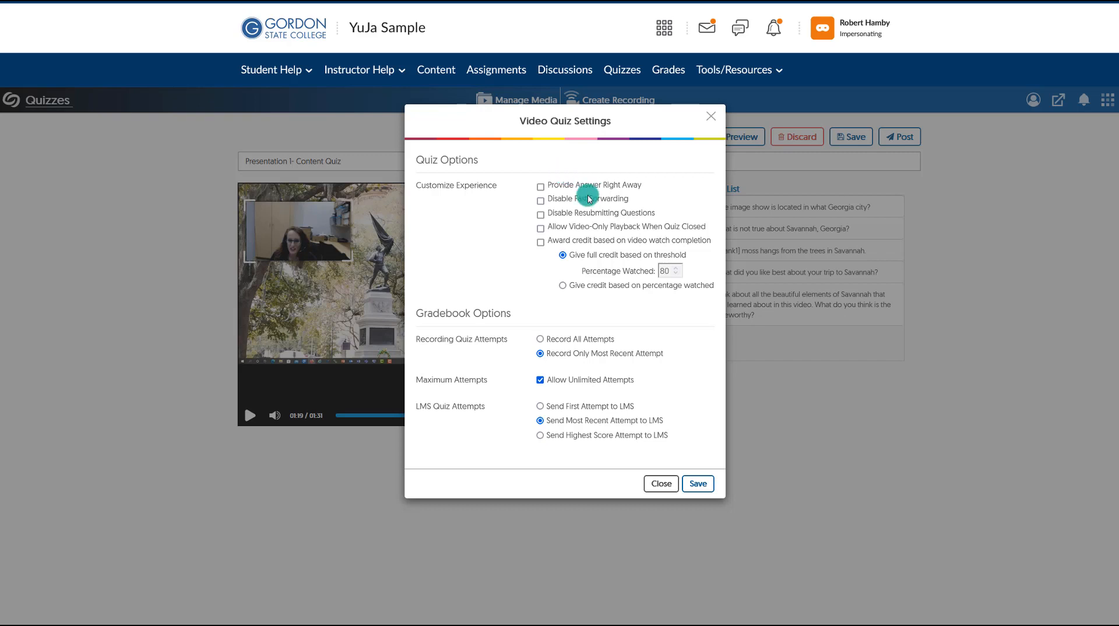
click(540, 201)
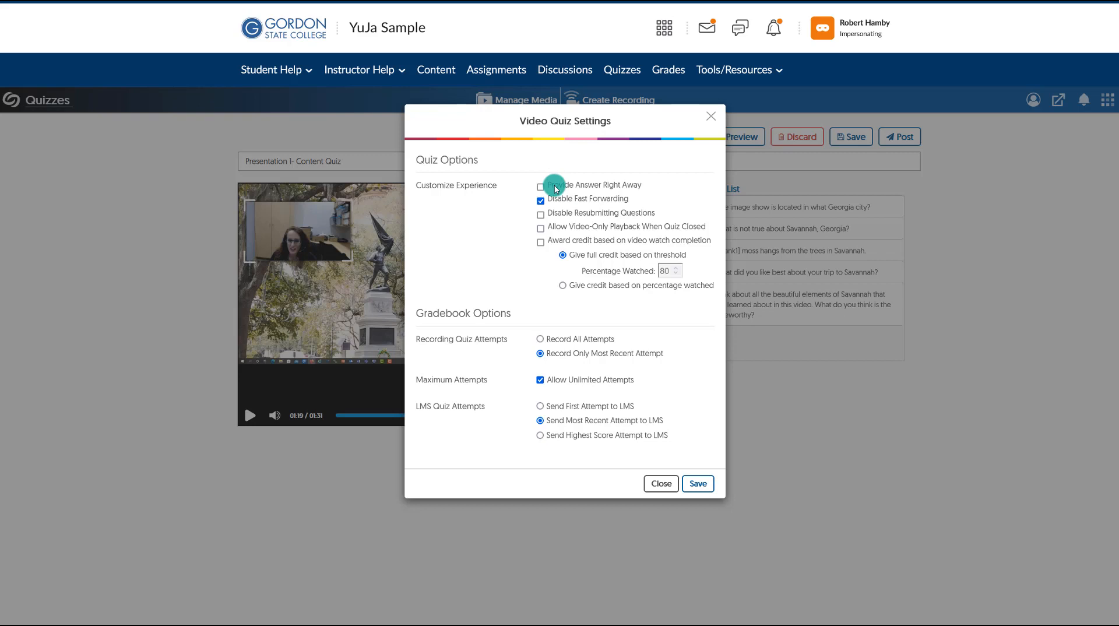
click(541, 187)
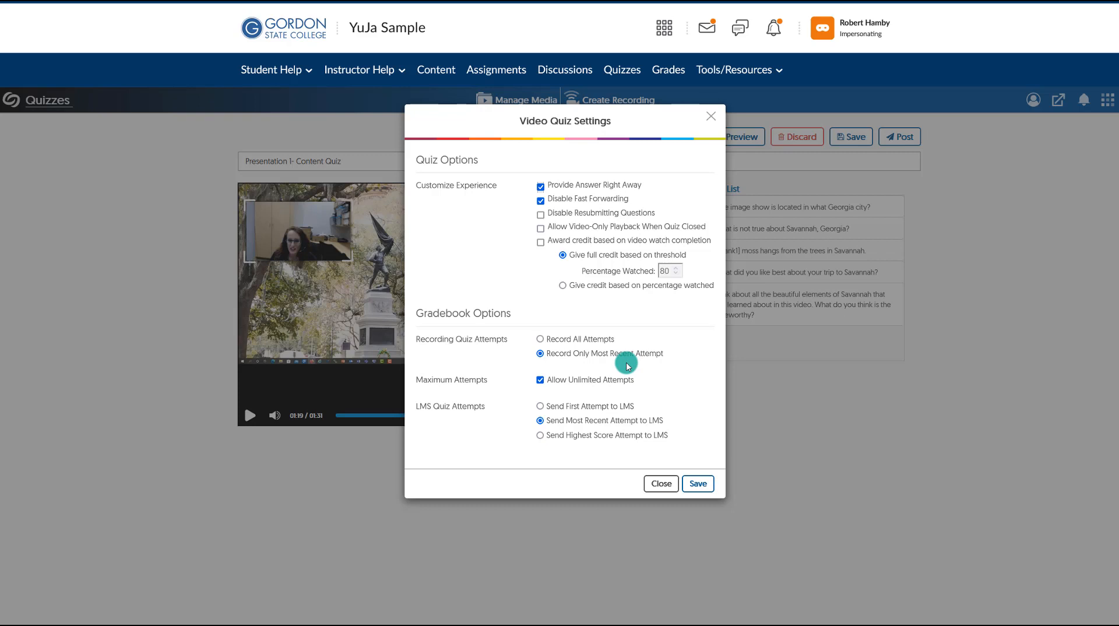
click(697, 484)
click(838, 140)
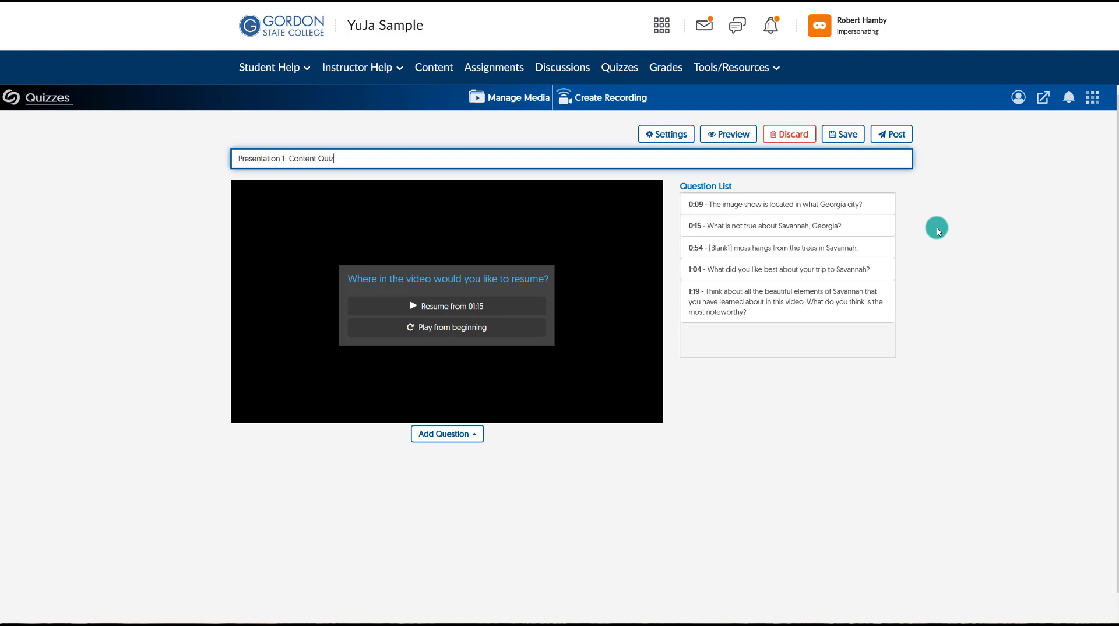
click(852, 140)
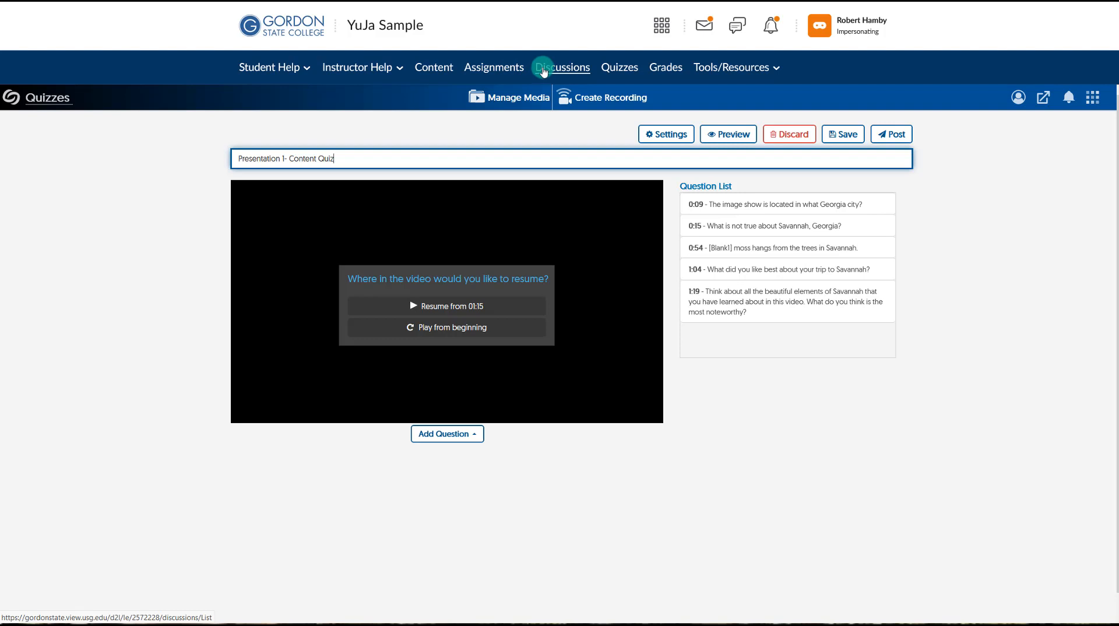
Start a new thread in the Post your link discussion topic with the subject "My presentation"
click(542, 70)
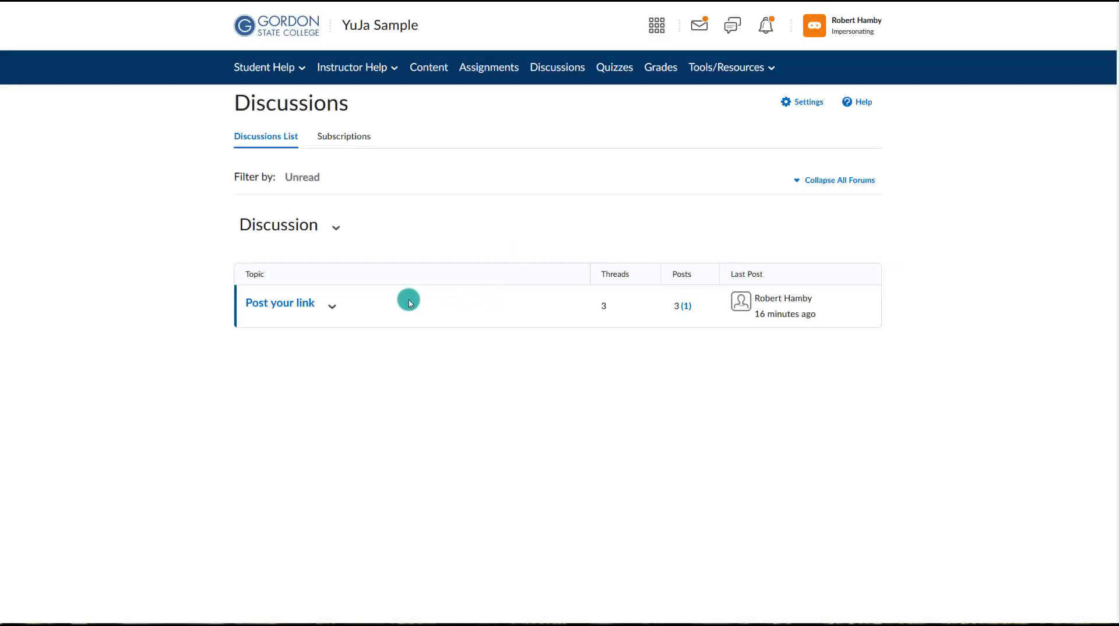
click(284, 303)
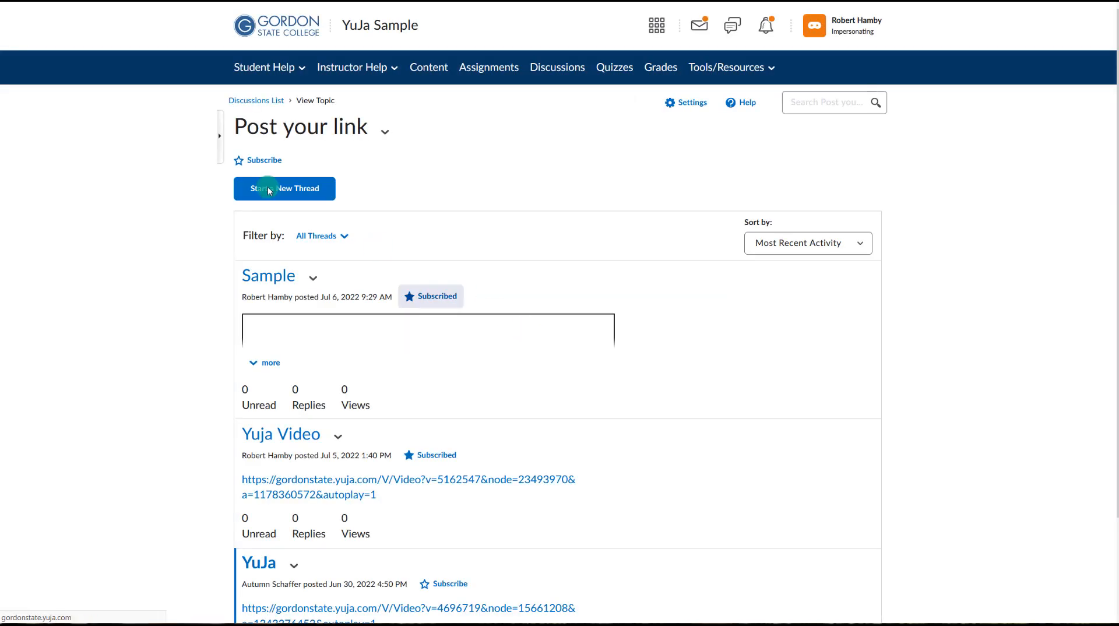
click(269, 189)
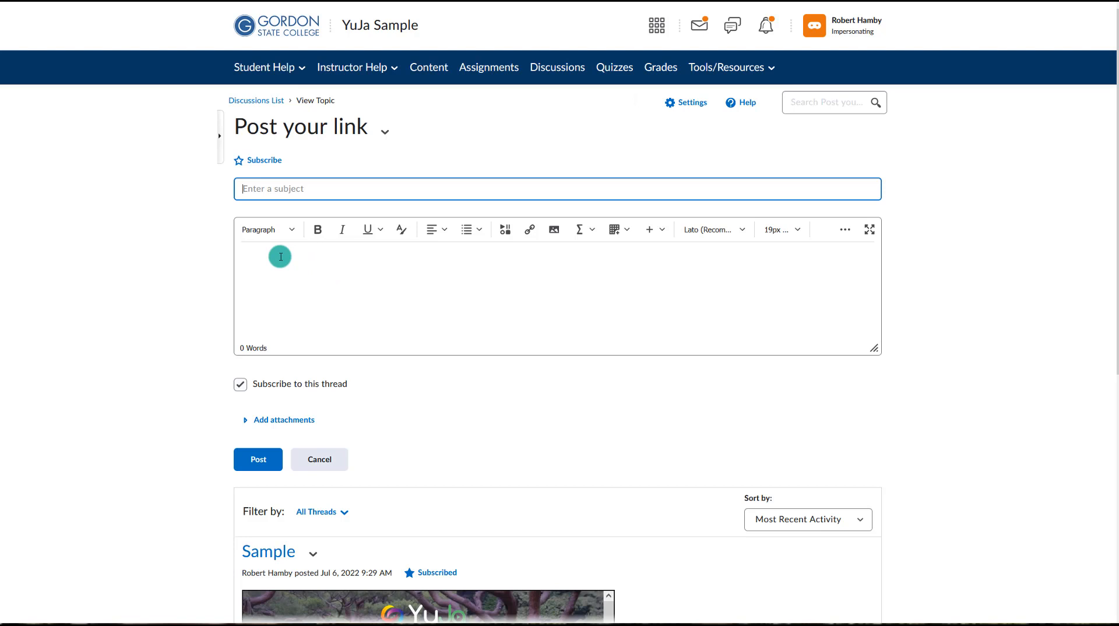
text(My presentation)
Open the YuJa Media Chooser for inserting content into the My presentation post's body and browse the available media
click(261, 251)
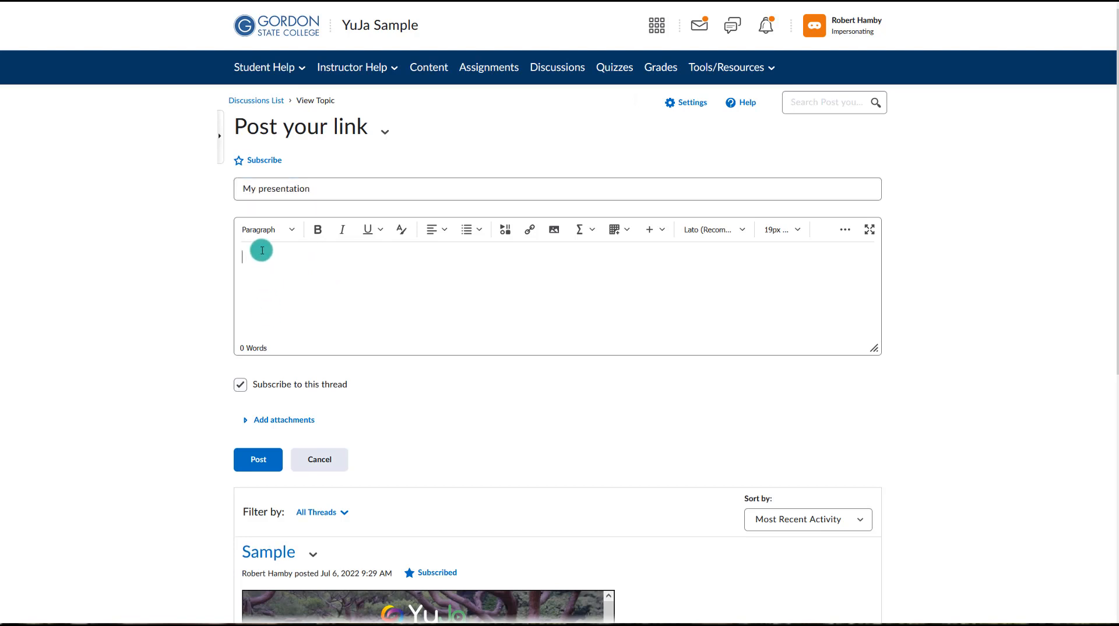
click(503, 235)
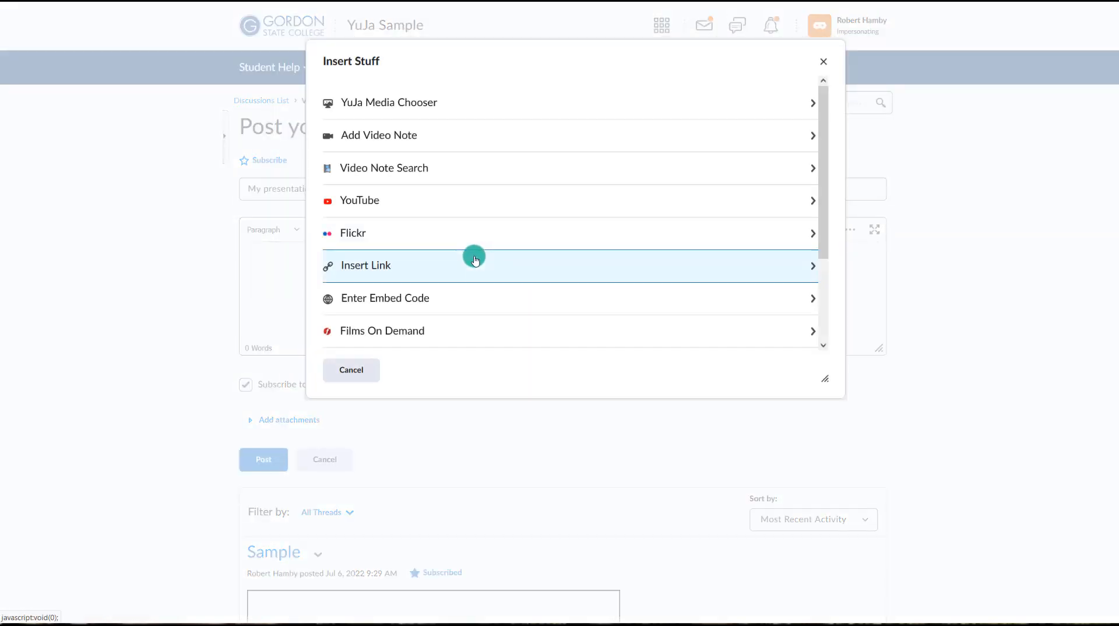
click(431, 105)
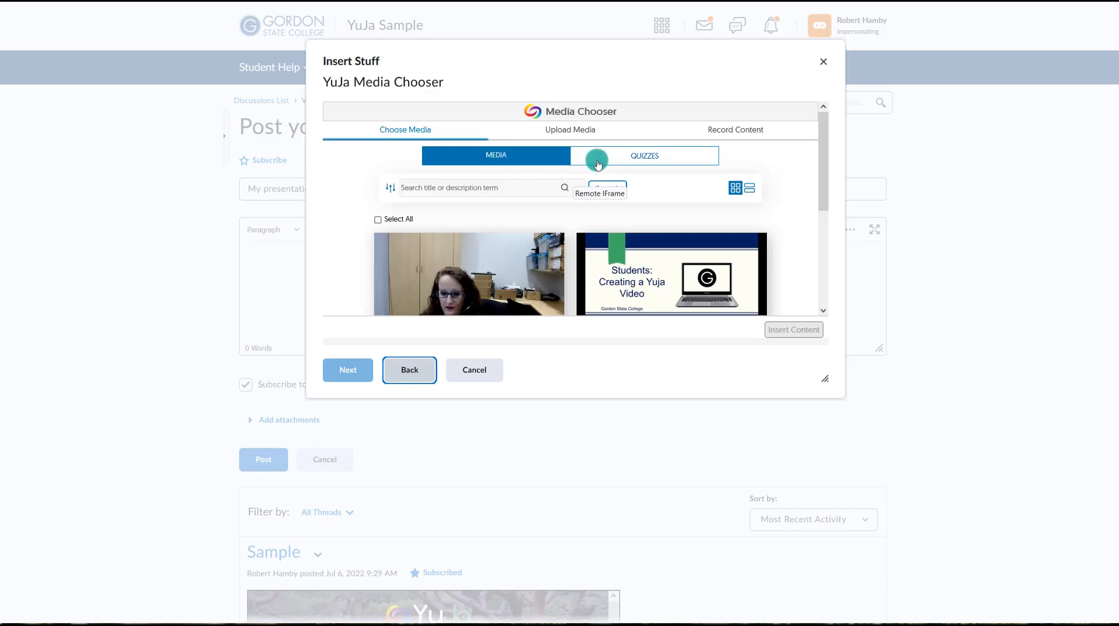
scroll(512, 274, down, 2)
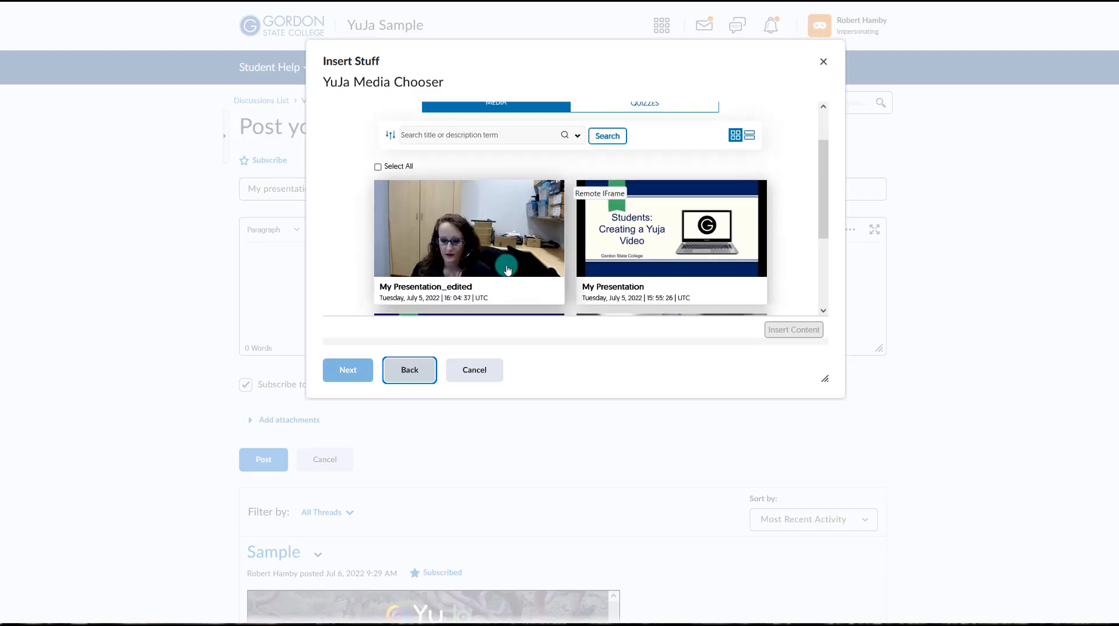
scroll(478, 180, up, 3)
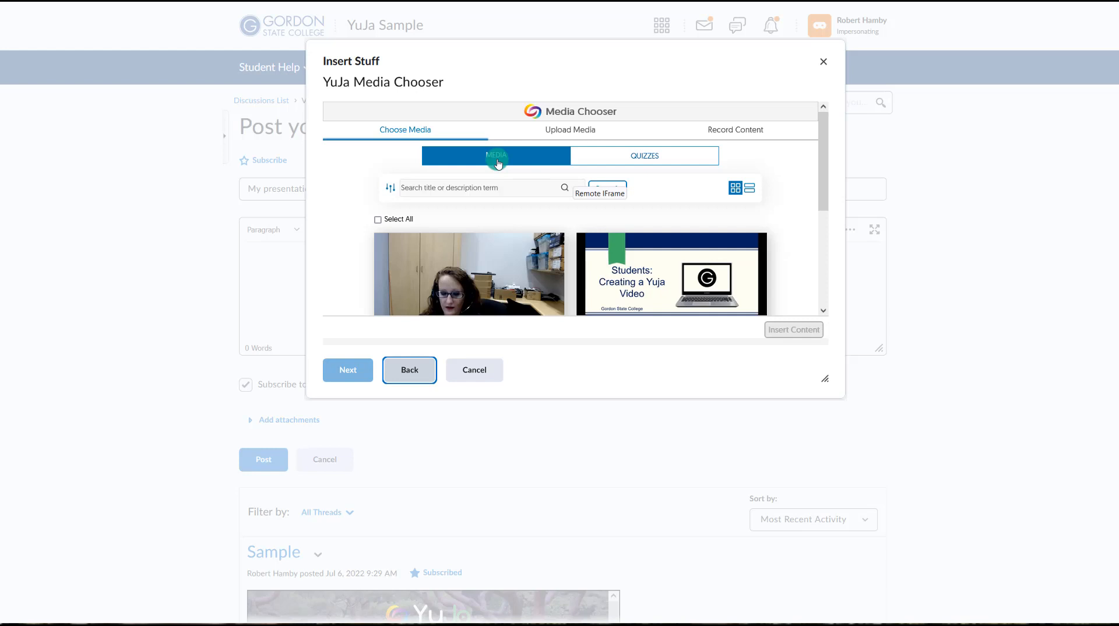
Embed the first Presentation 1- Content Quiz from the quizzes into the post body and post the thread
click(649, 158)
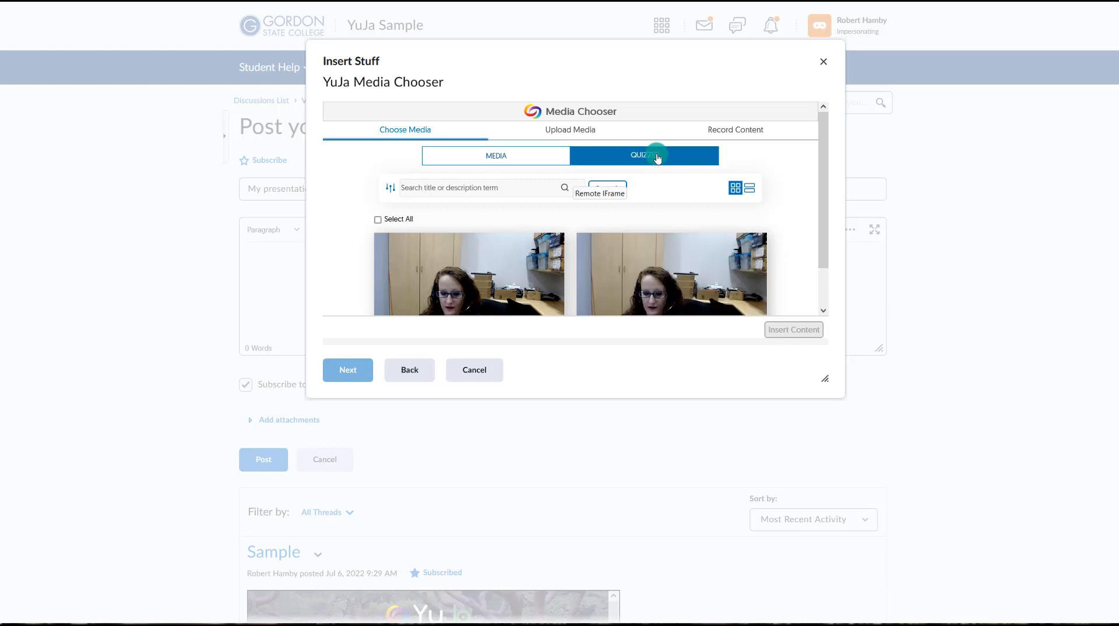
scroll(524, 204, down, 2)
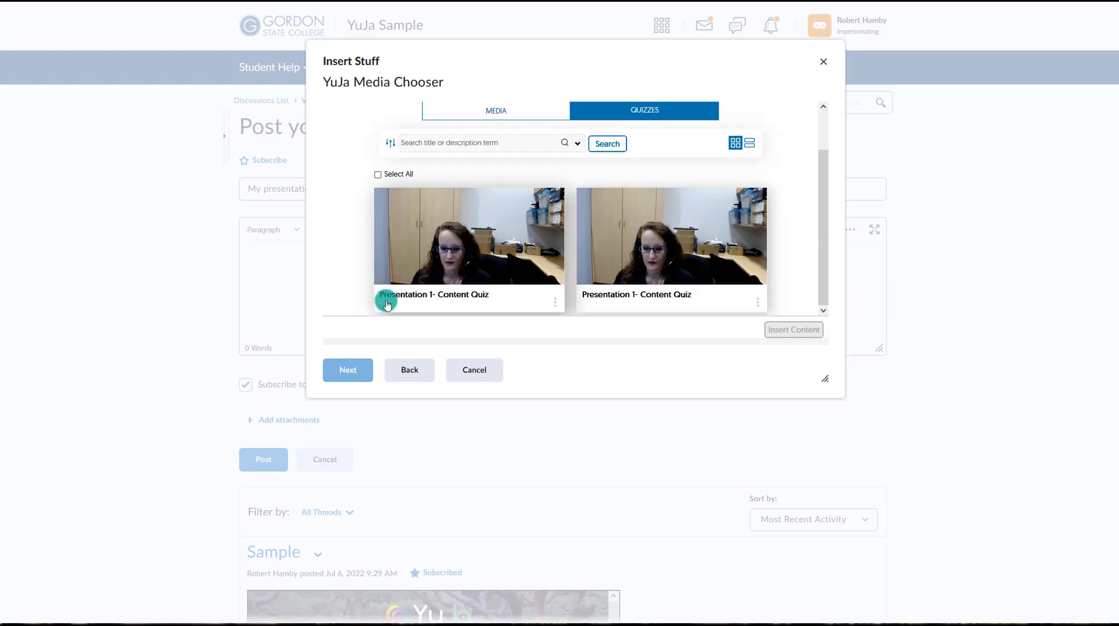
click(501, 278)
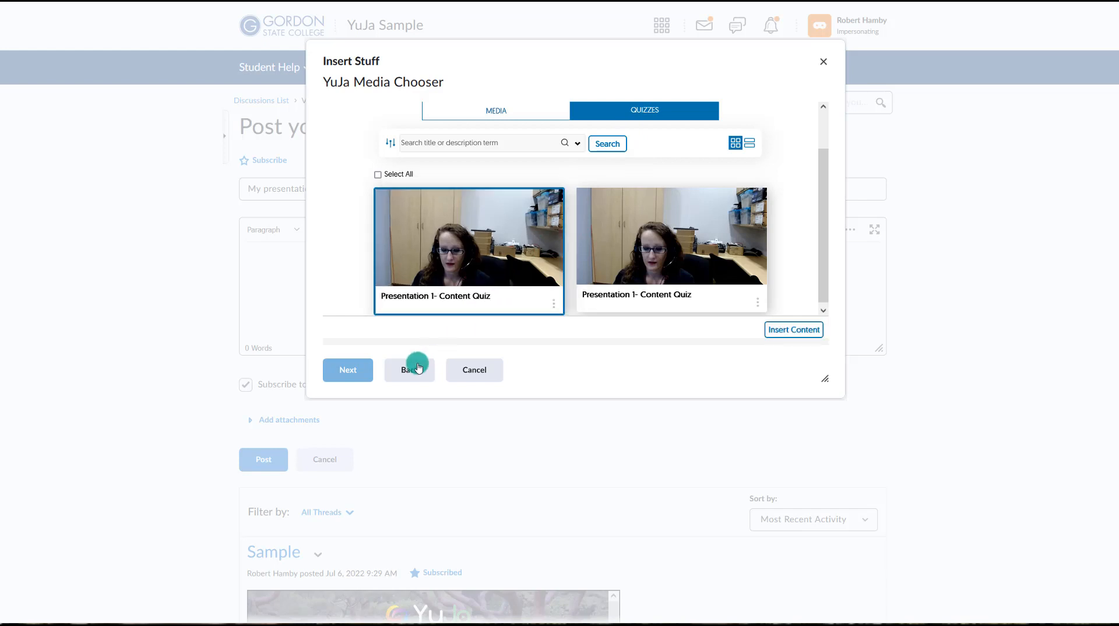
click(816, 331)
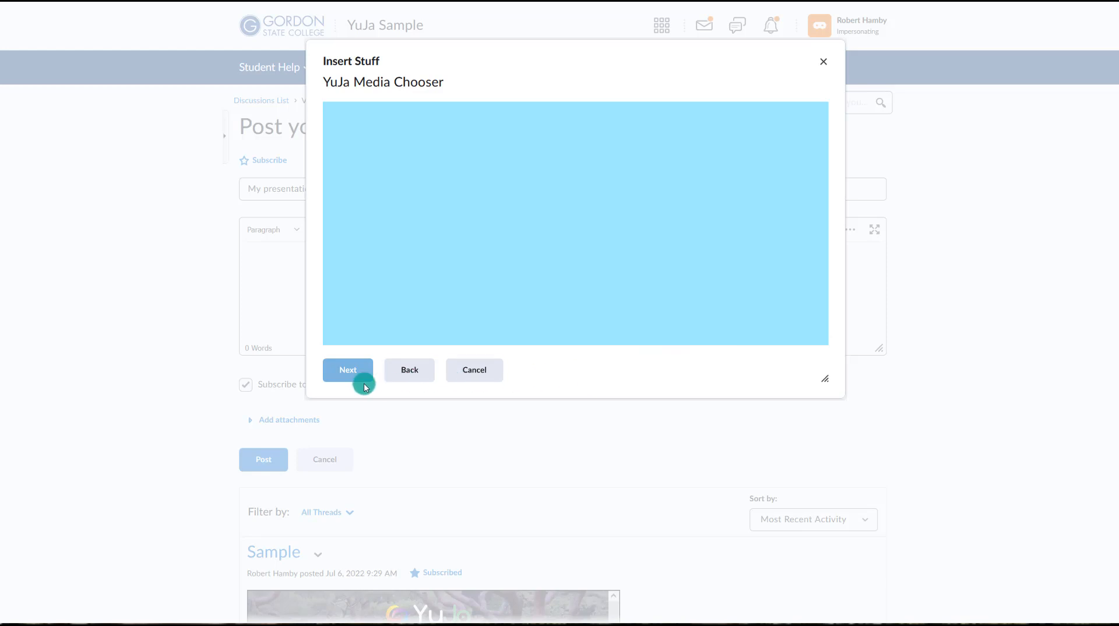
click(356, 379)
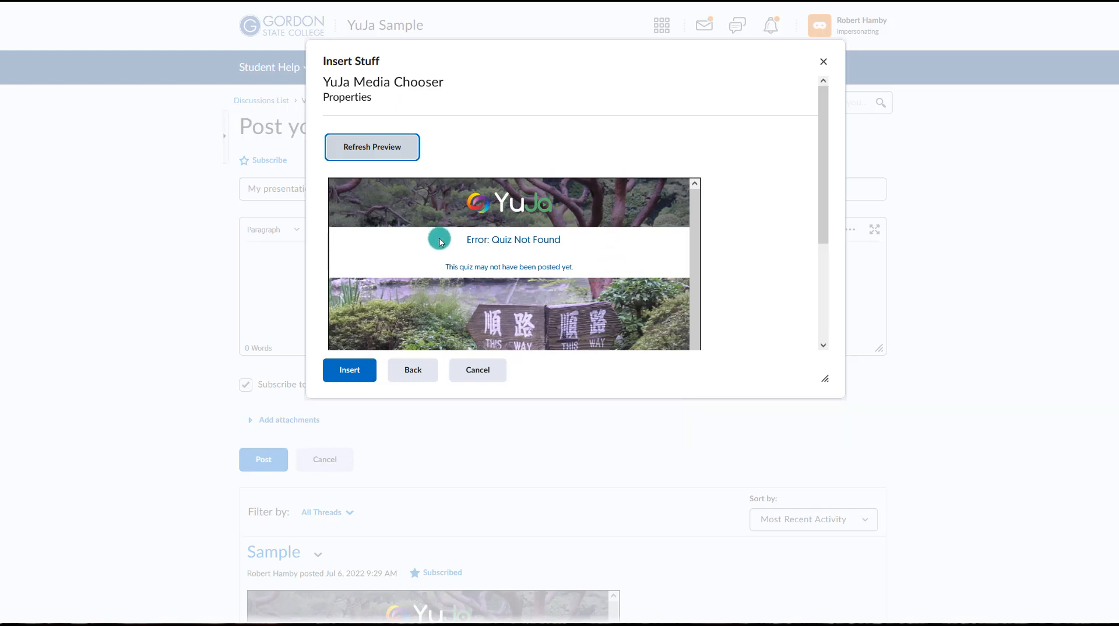
click(357, 369)
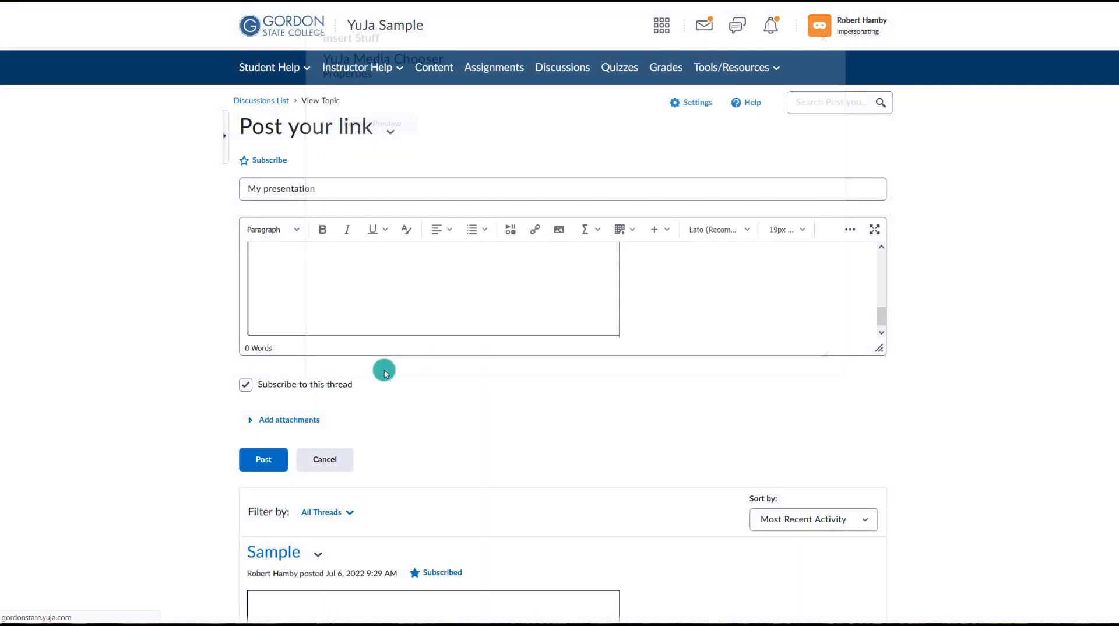
click(280, 455)
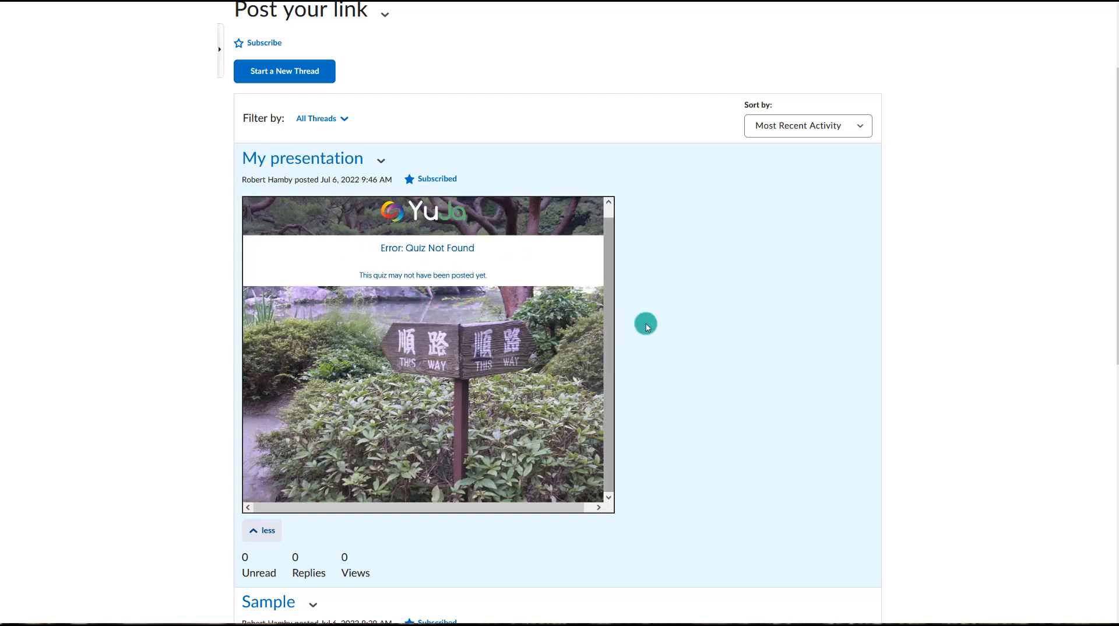
Go to the Yuja Media Library and open the quizzes in the media details of My Presentation_edited
scroll(652, 323, up, 2)
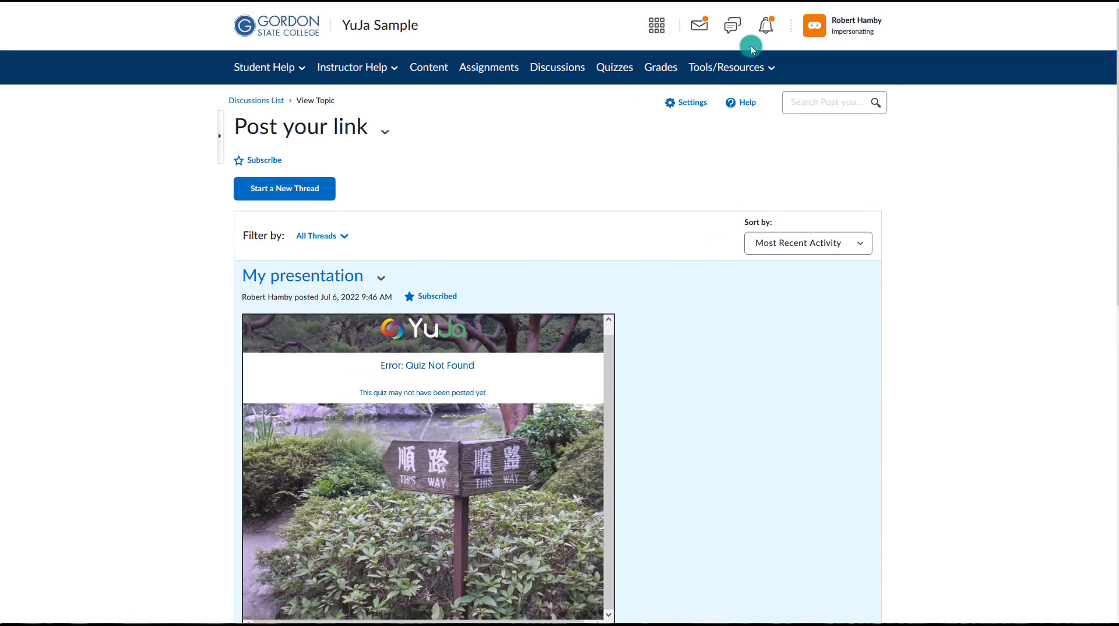
click(750, 67)
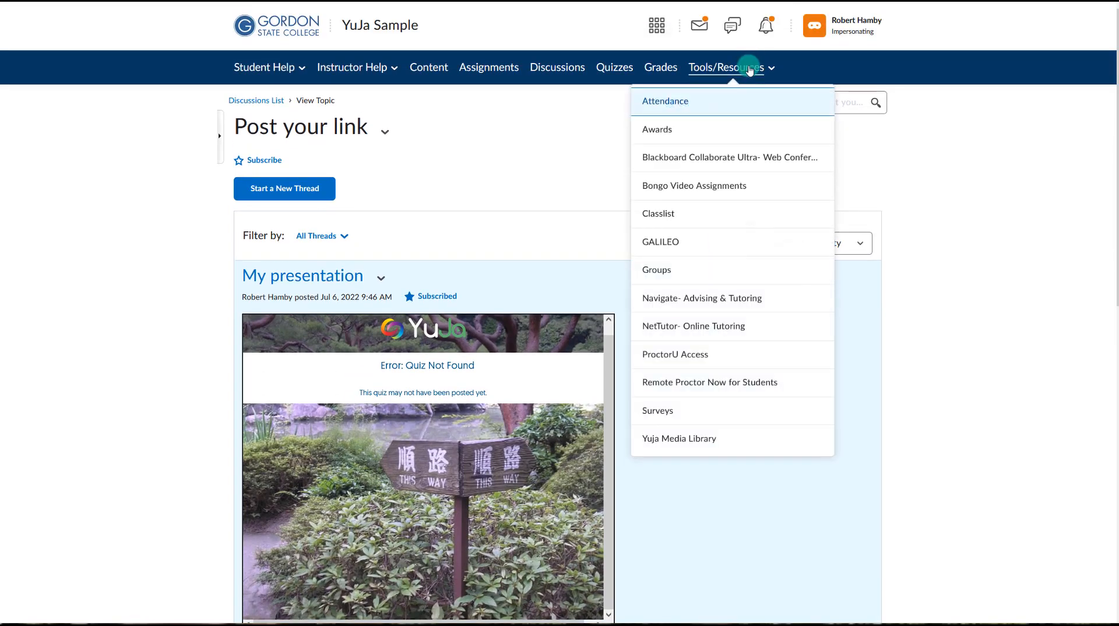
click(721, 436)
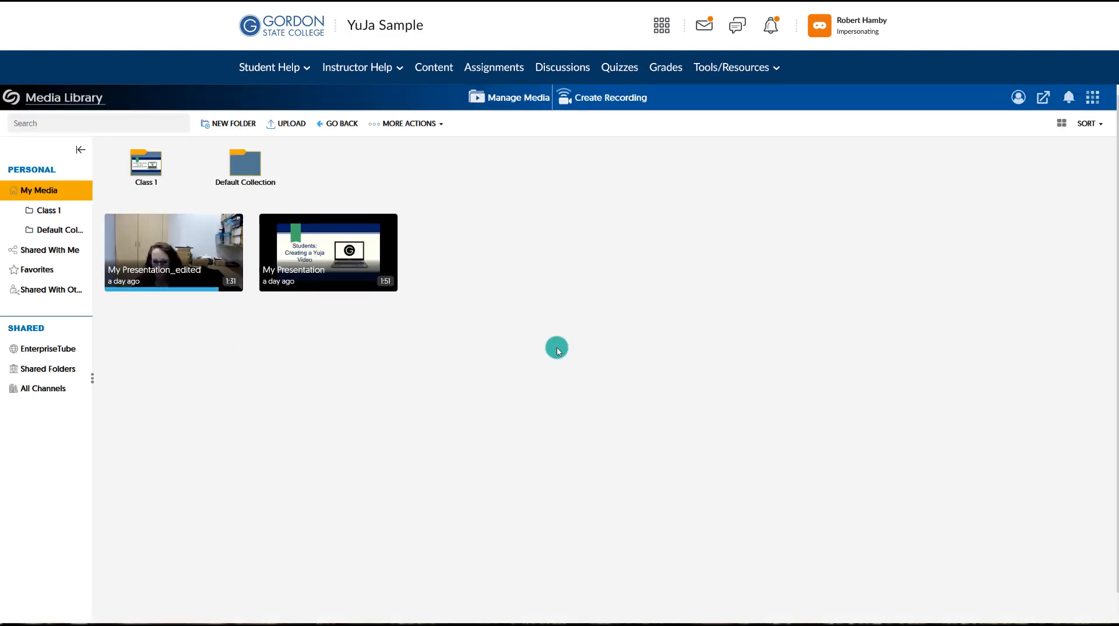
mouse_move(226, 272)
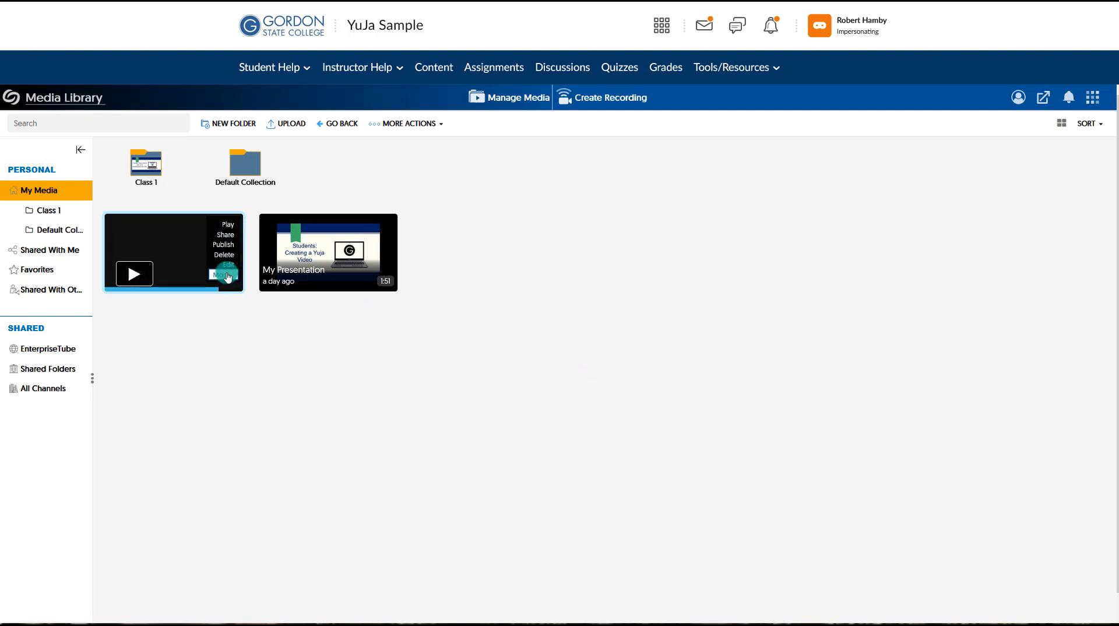
click(224, 275)
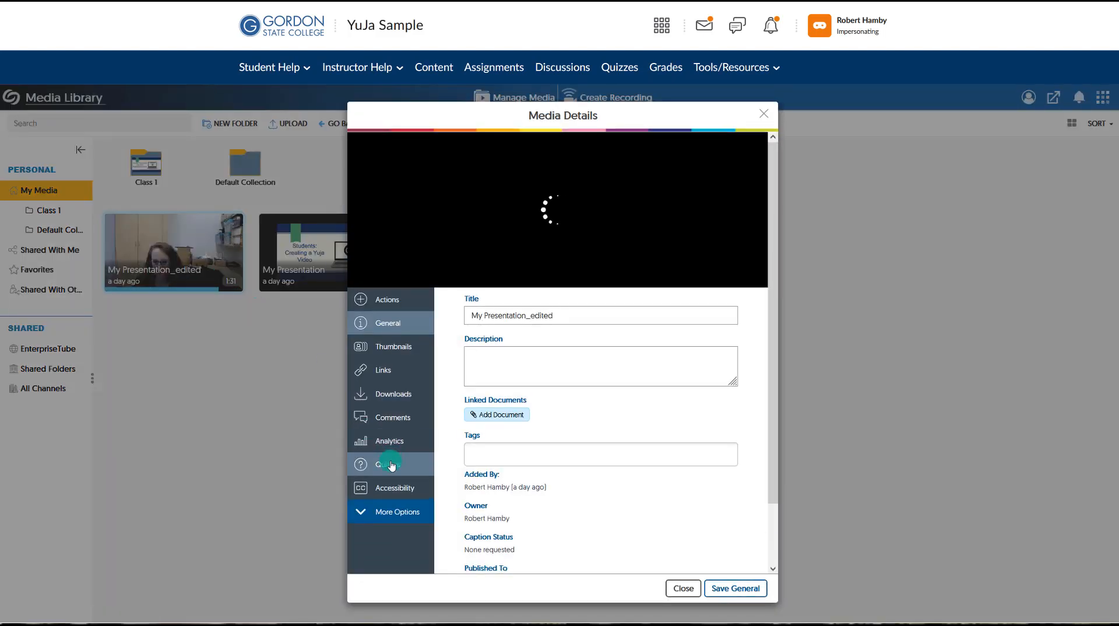
click(389, 465)
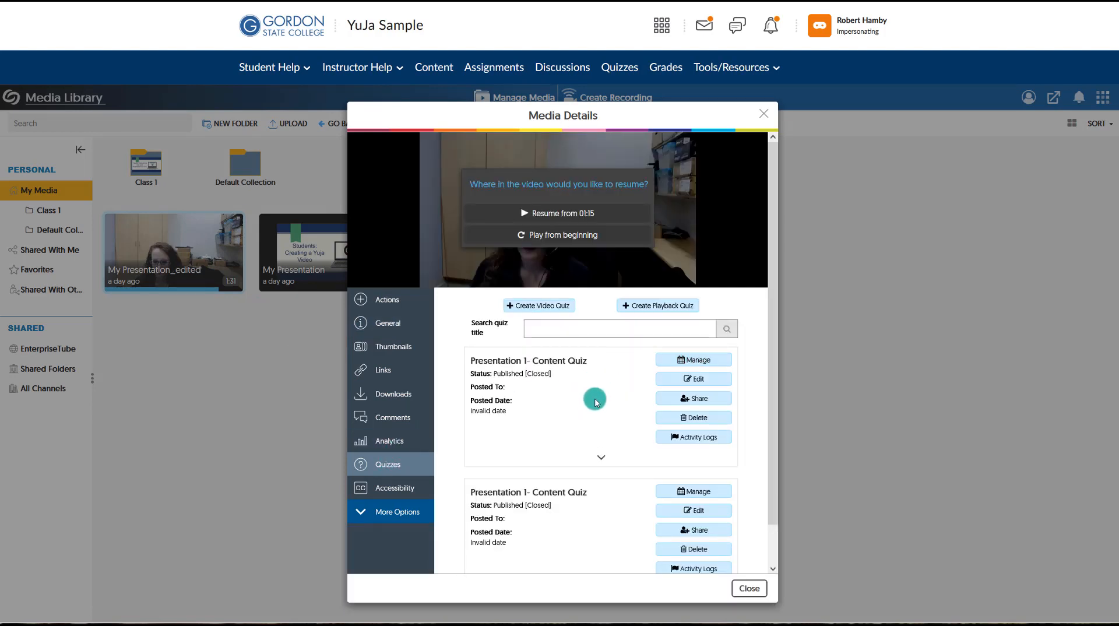
Expand the link information of the first Presentation 1- Content Quiz and copy its direct link
click(601, 461)
scroll(599, 451, down, 1)
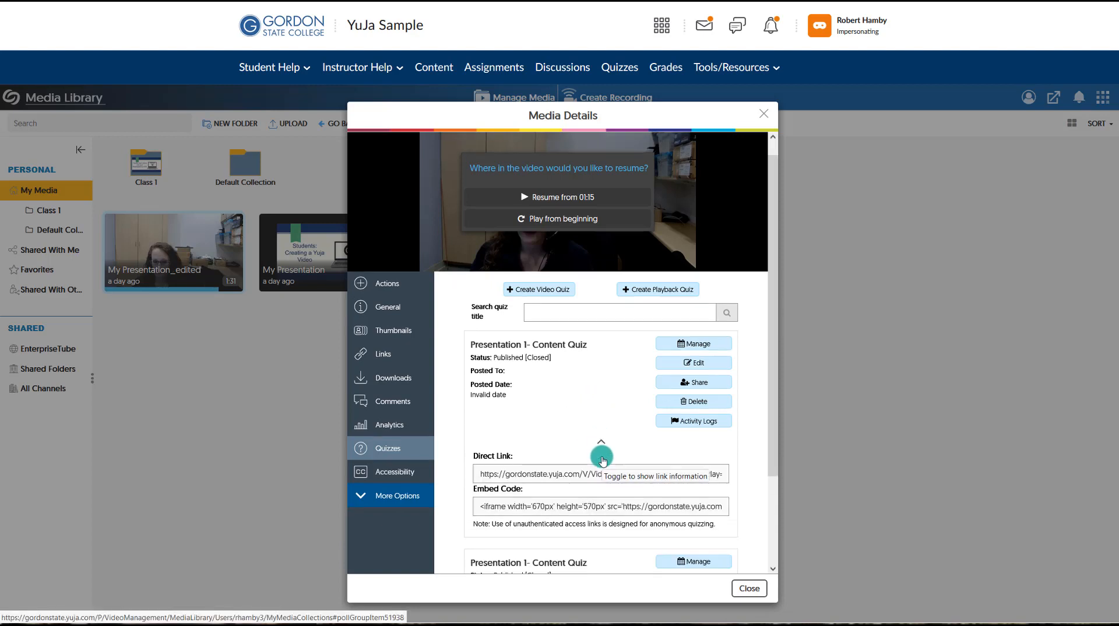
click(488, 427)
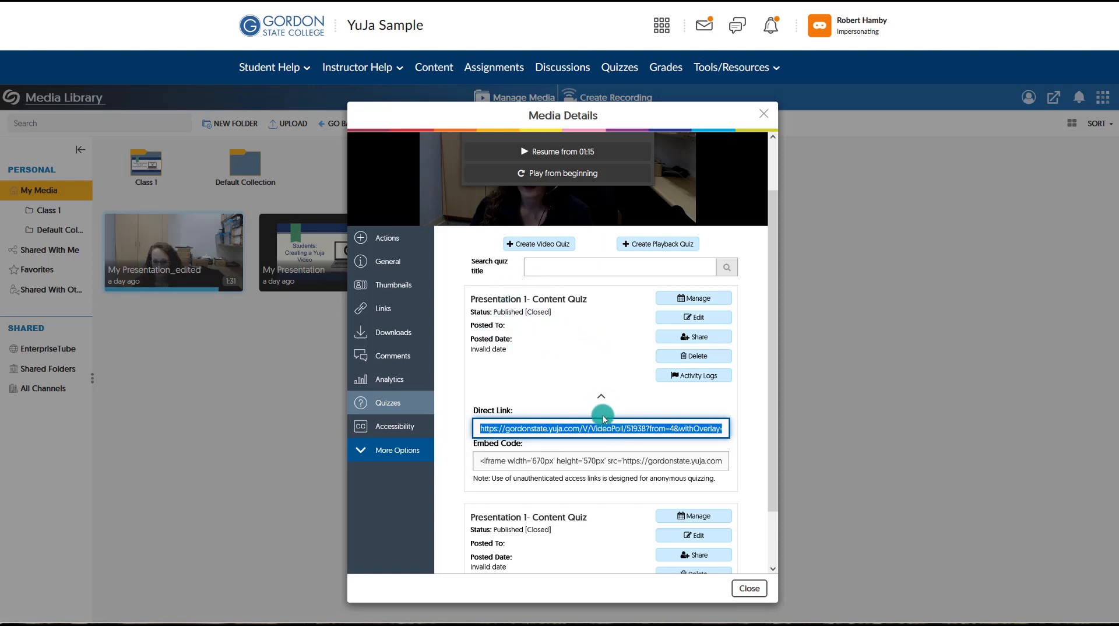
right_click(545, 427)
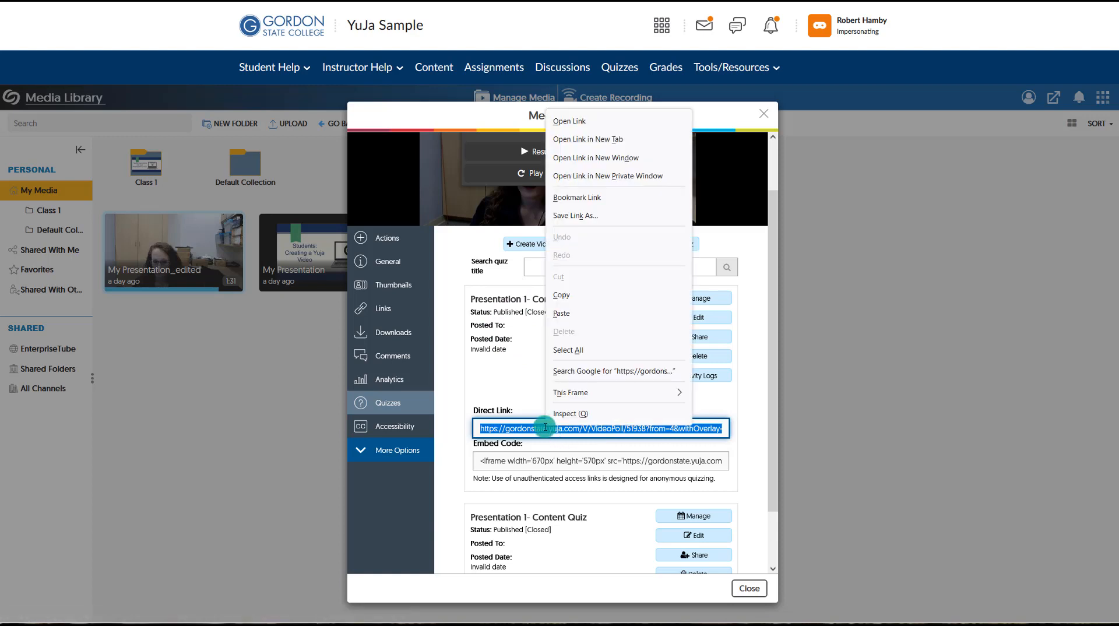
click(571, 294)
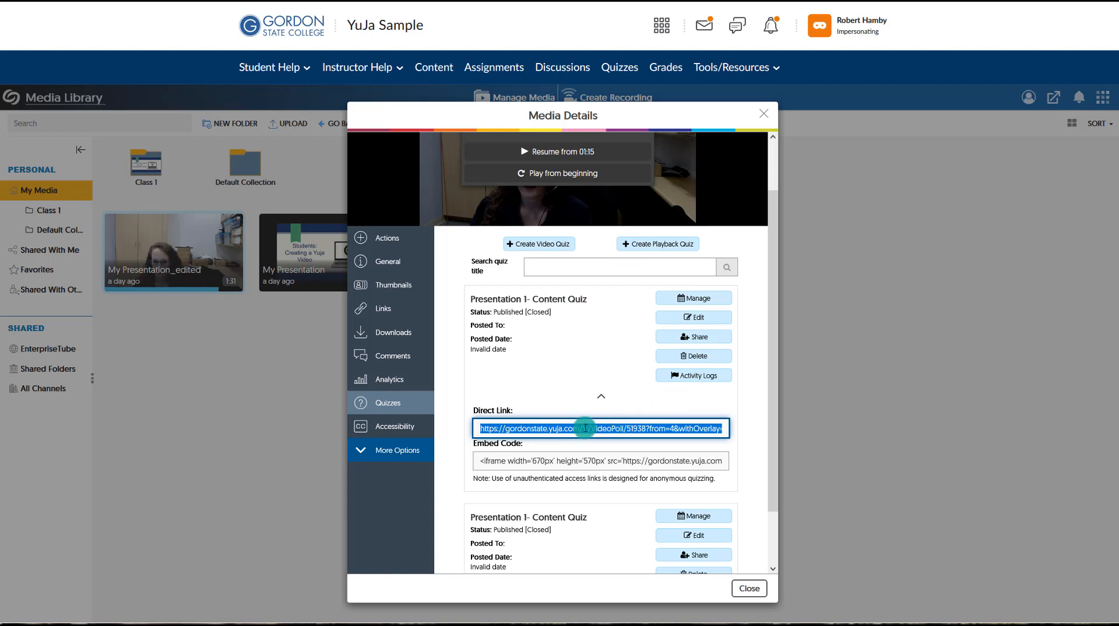
click(641, 463)
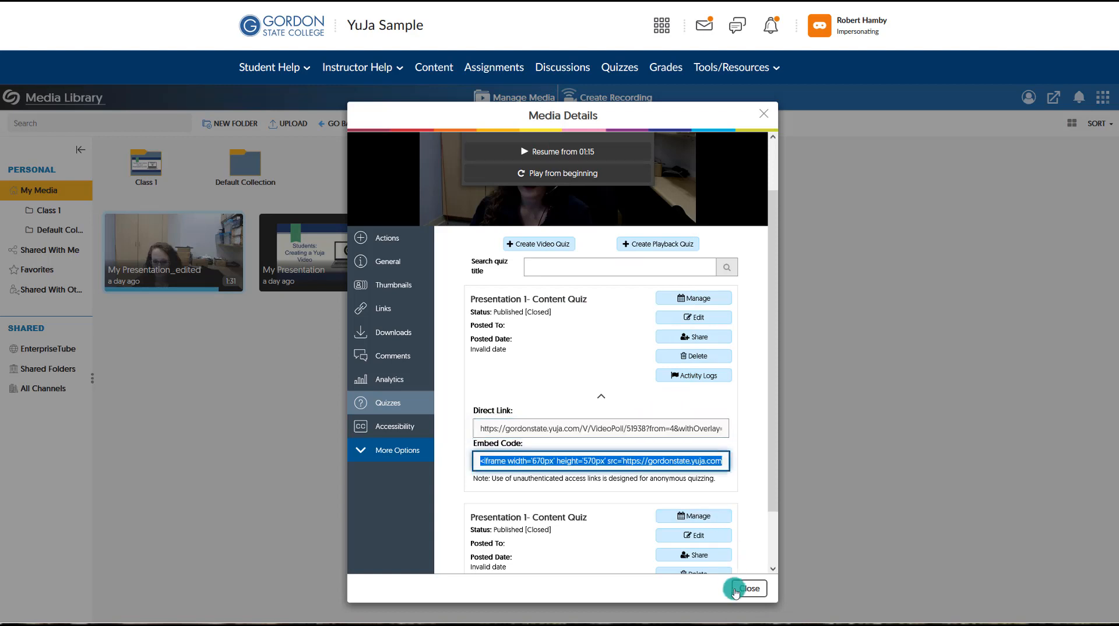
click(635, 423)
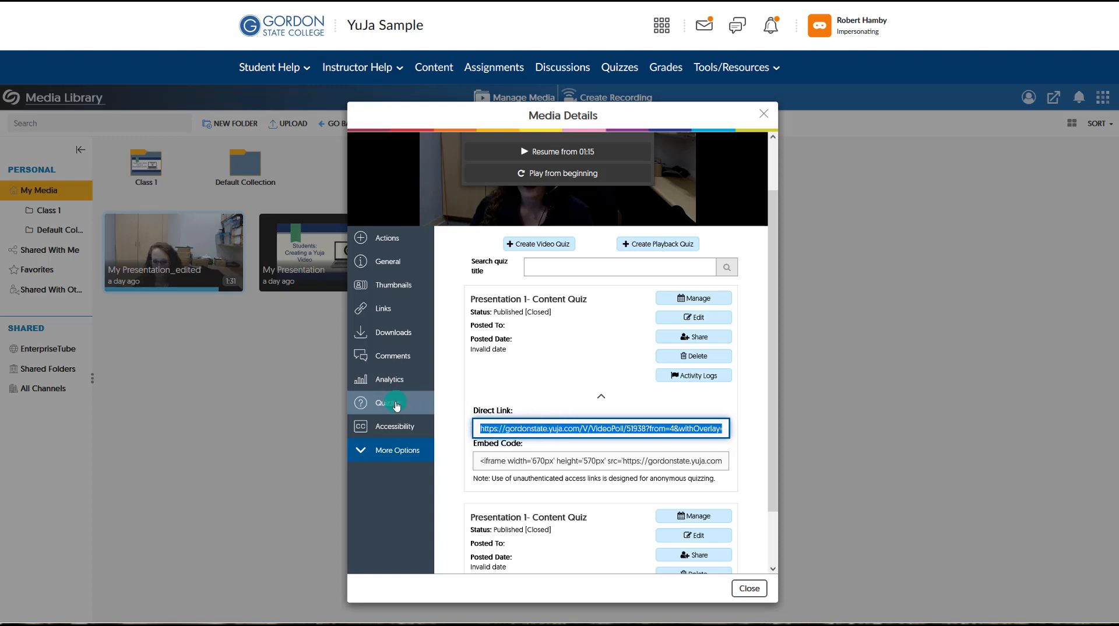
View the links of the My Presentation_edited video and highlight its direct link
click(395, 320)
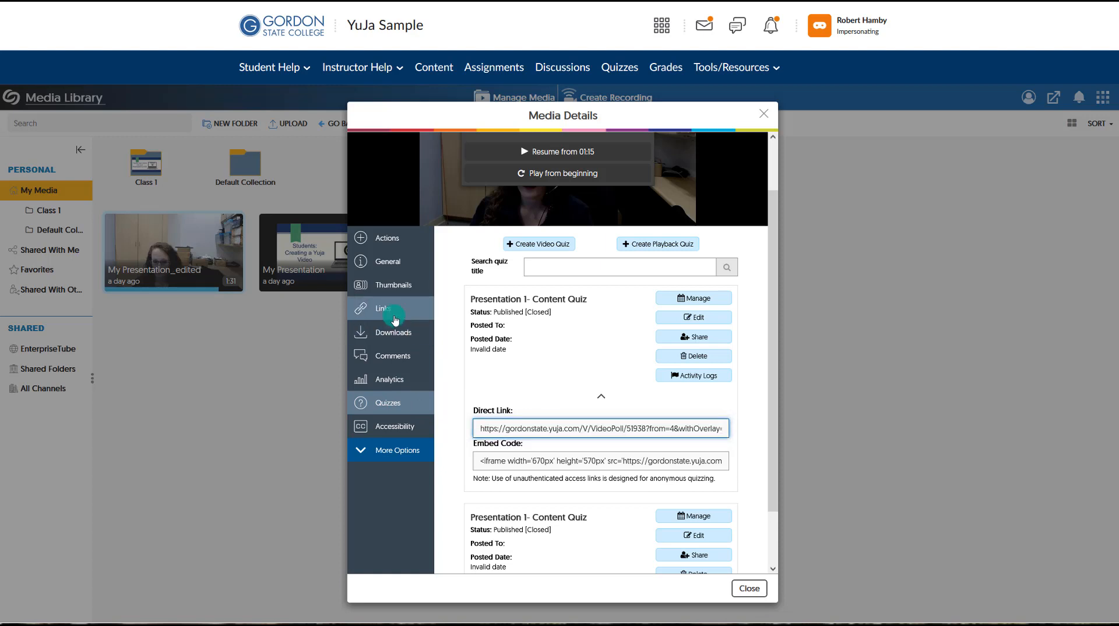
click(503, 317)
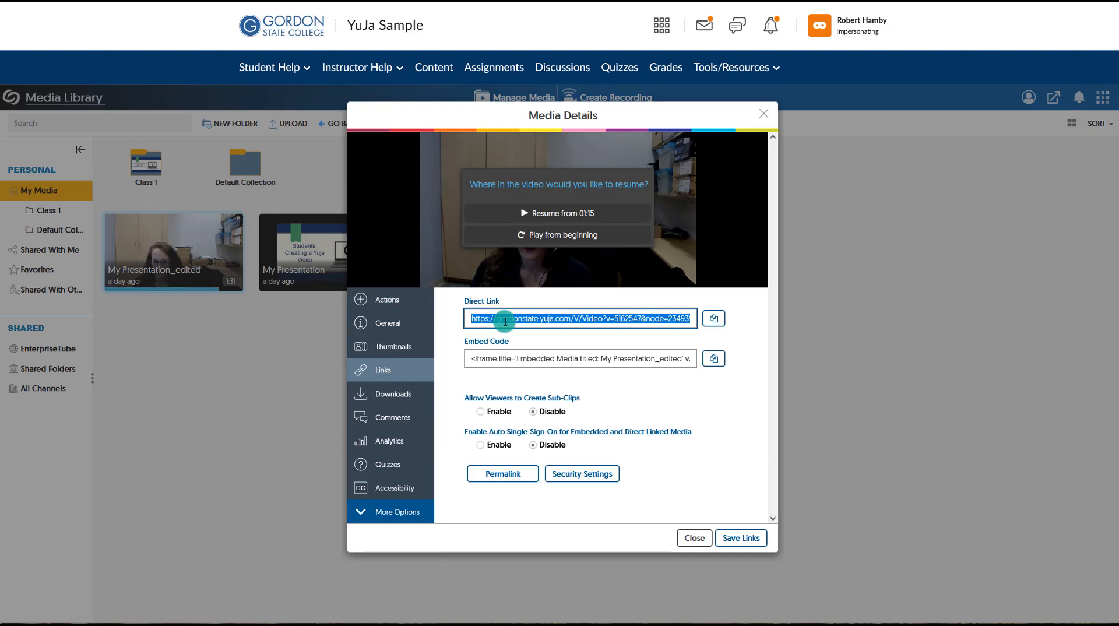
click(453, 389)
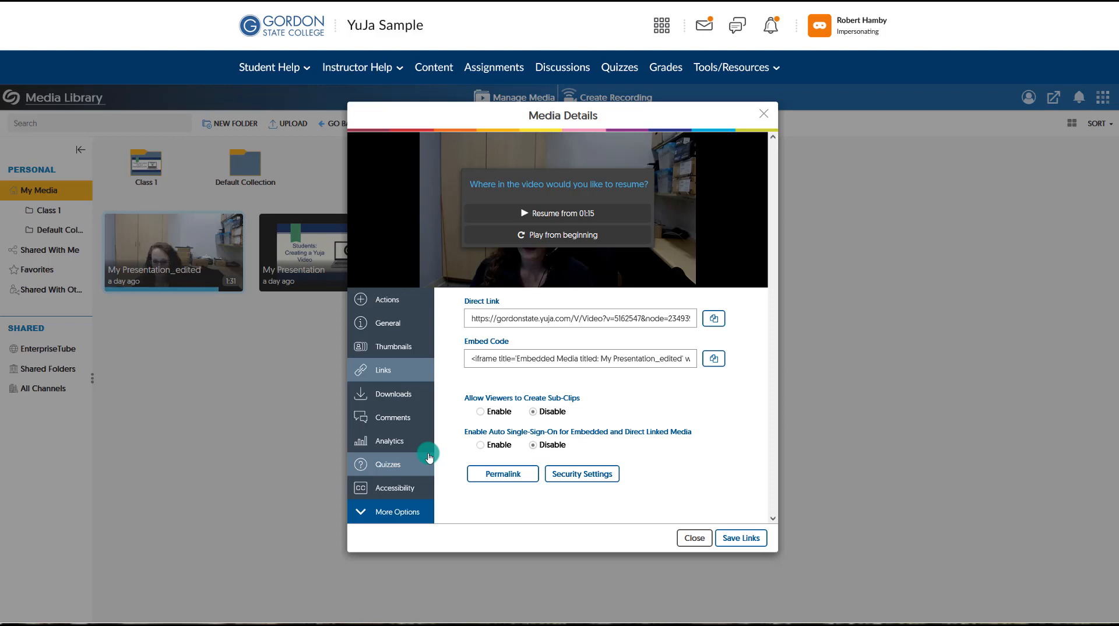
Return to the video's quizzes and select the direct link of the first Presentation 1- Content Quiz
click(429, 457)
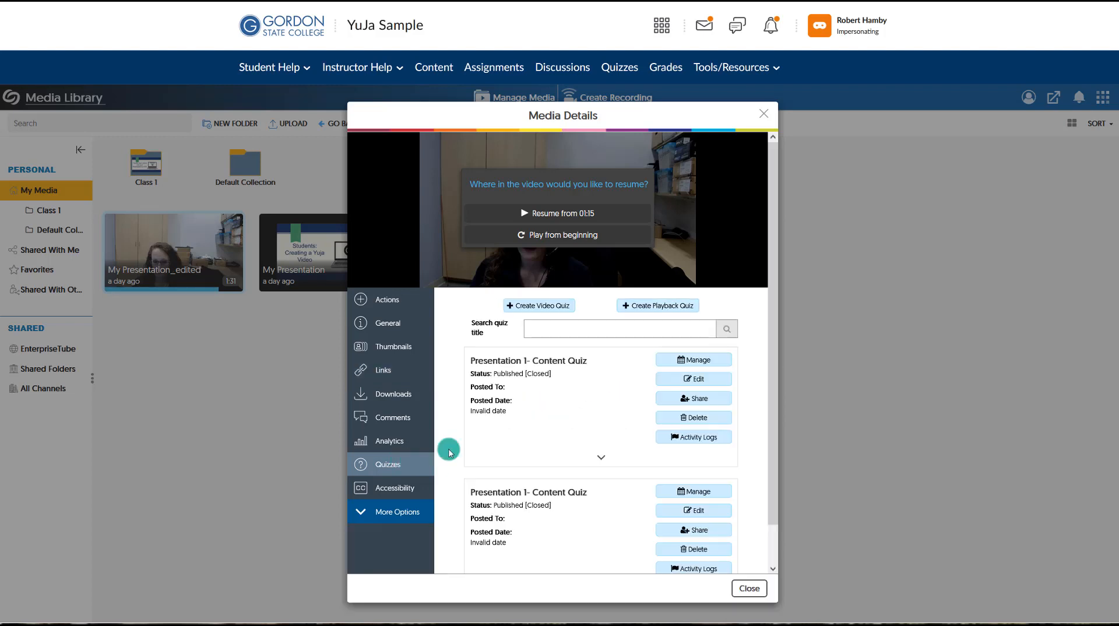
click(606, 456)
click(497, 487)
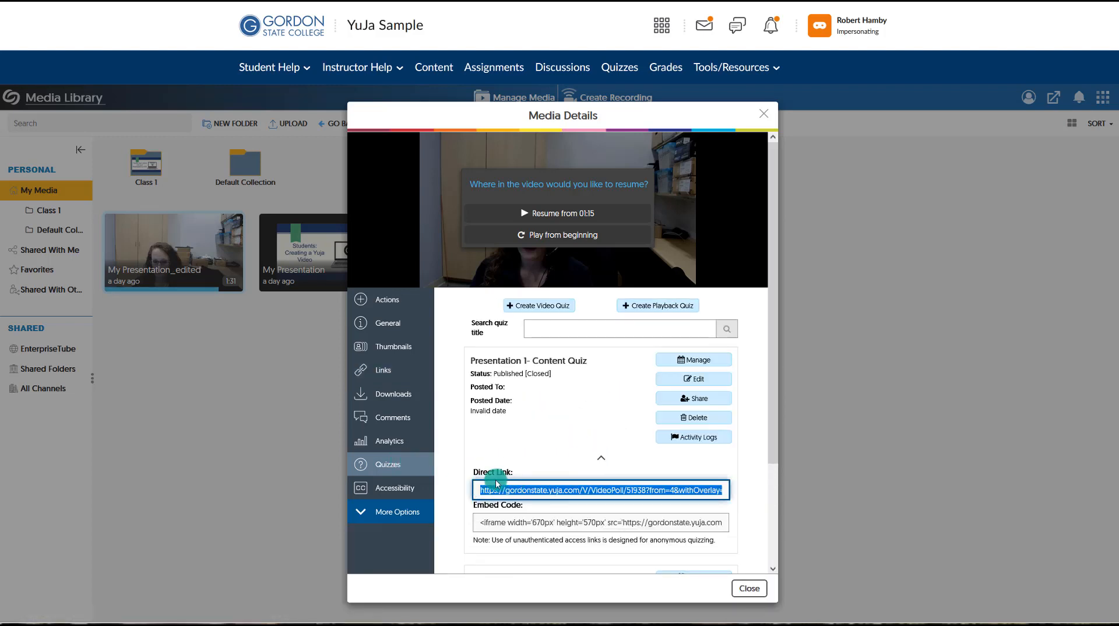